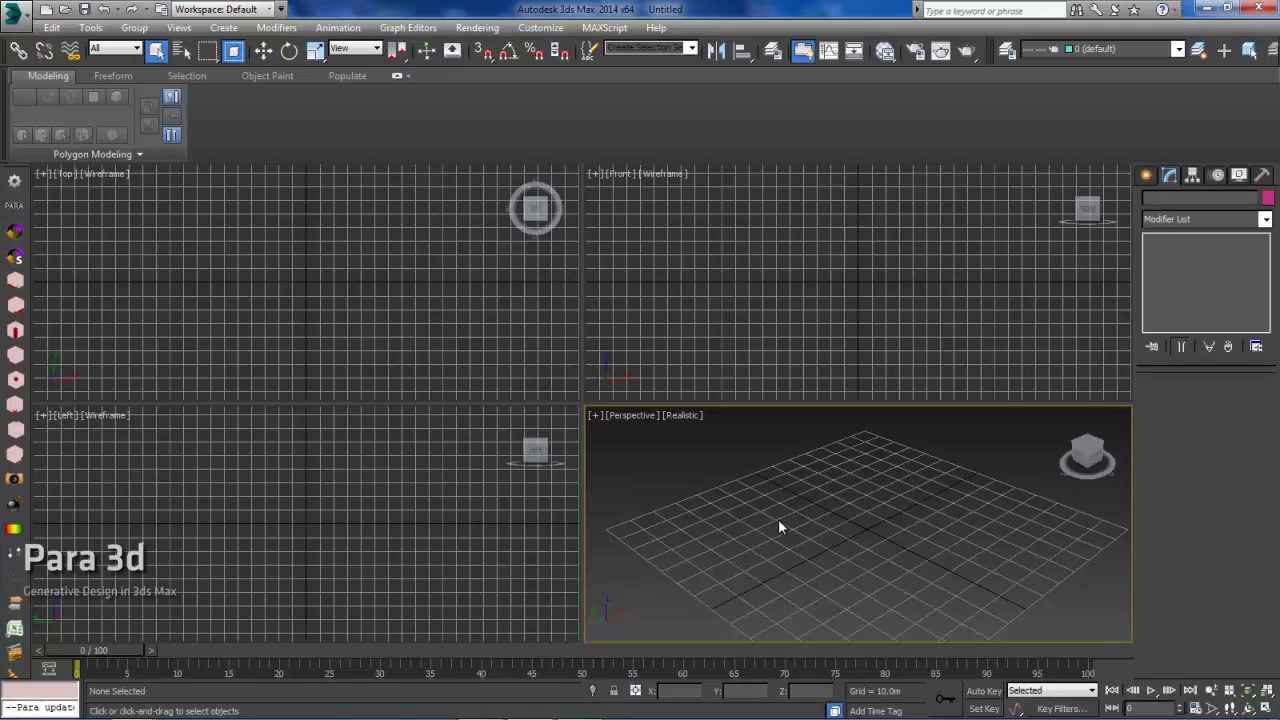
- Set up the spline Line tool with Enable In Renderer, Enable In Viewport, a Rectangular cross-section and the Corner drag type
mouse_move(780, 521)
middle_mouse_down("alt")
mouse_move(803, 526)
mouse_move(782, 518)
middle_mouse_up("alt")
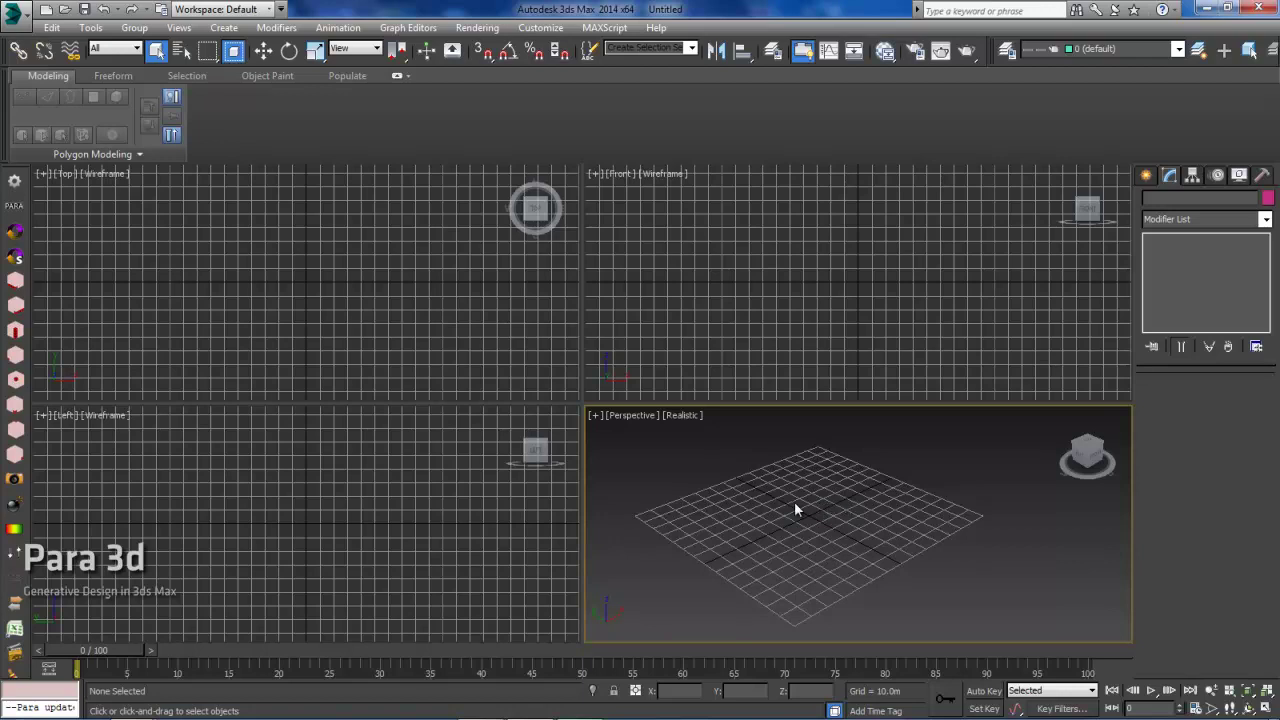
mouse_move(815, 498)
middle_mouse_down("alt")
mouse_move(831, 500)
mouse_move(810, 509)
mouse_move(792, 497)
middle_mouse_up("alt")
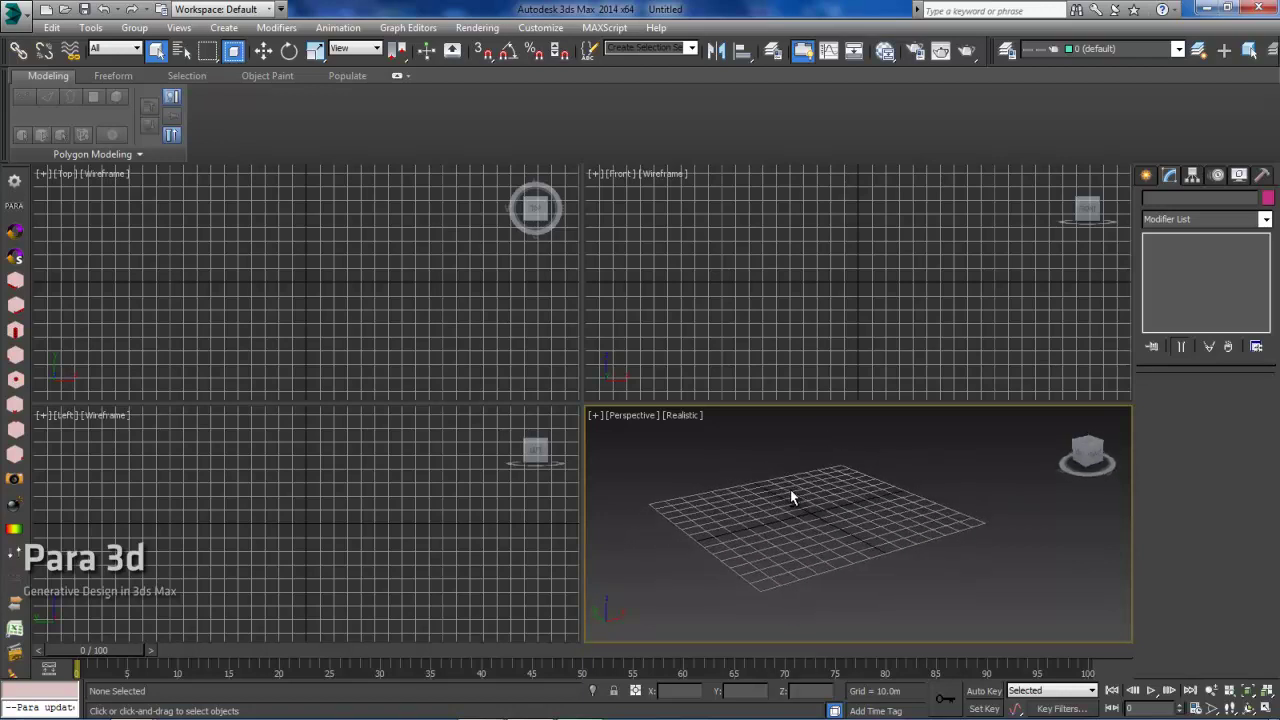
left_click(1146, 177)
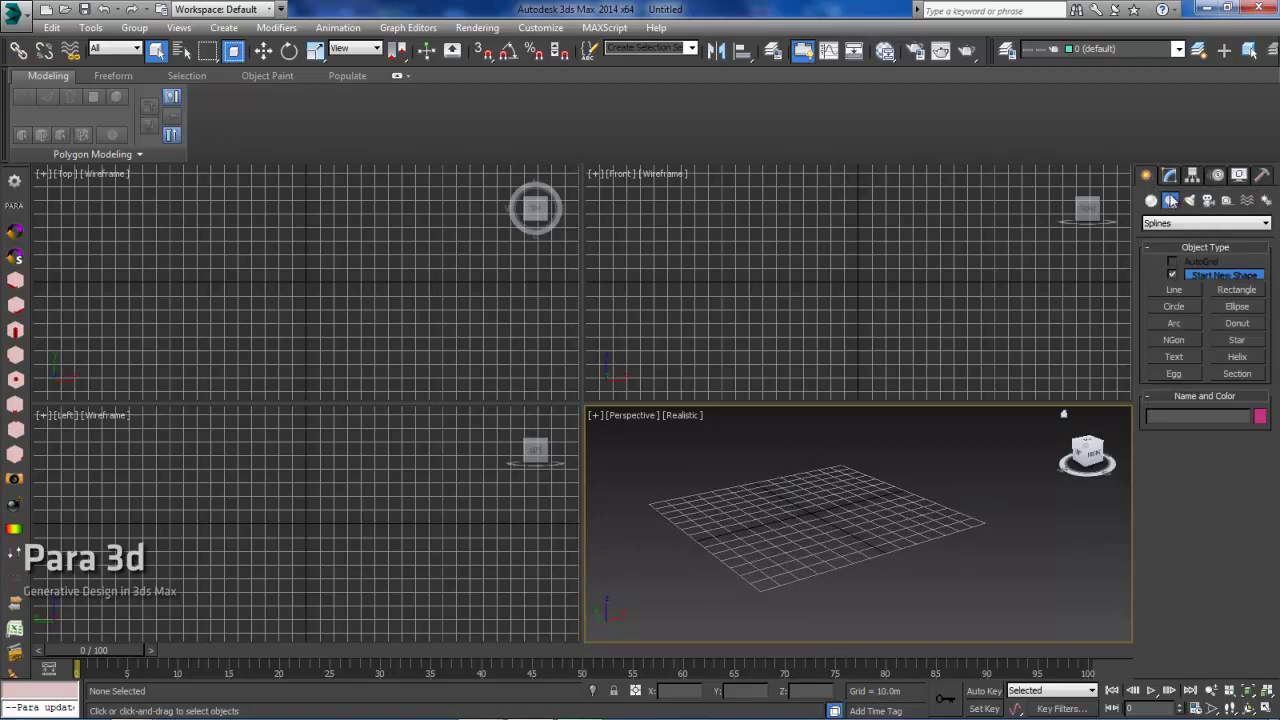
left_click(1176, 291)
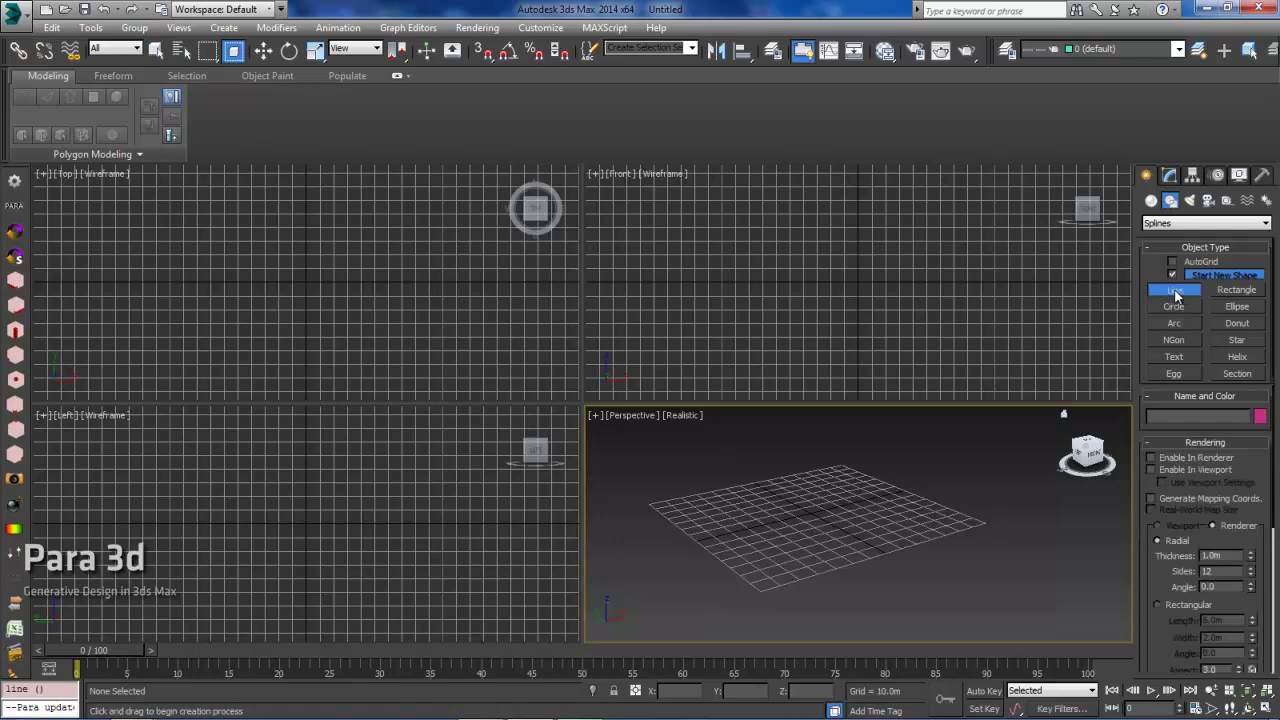
left_click(1151, 458)
left_click(1151, 469)
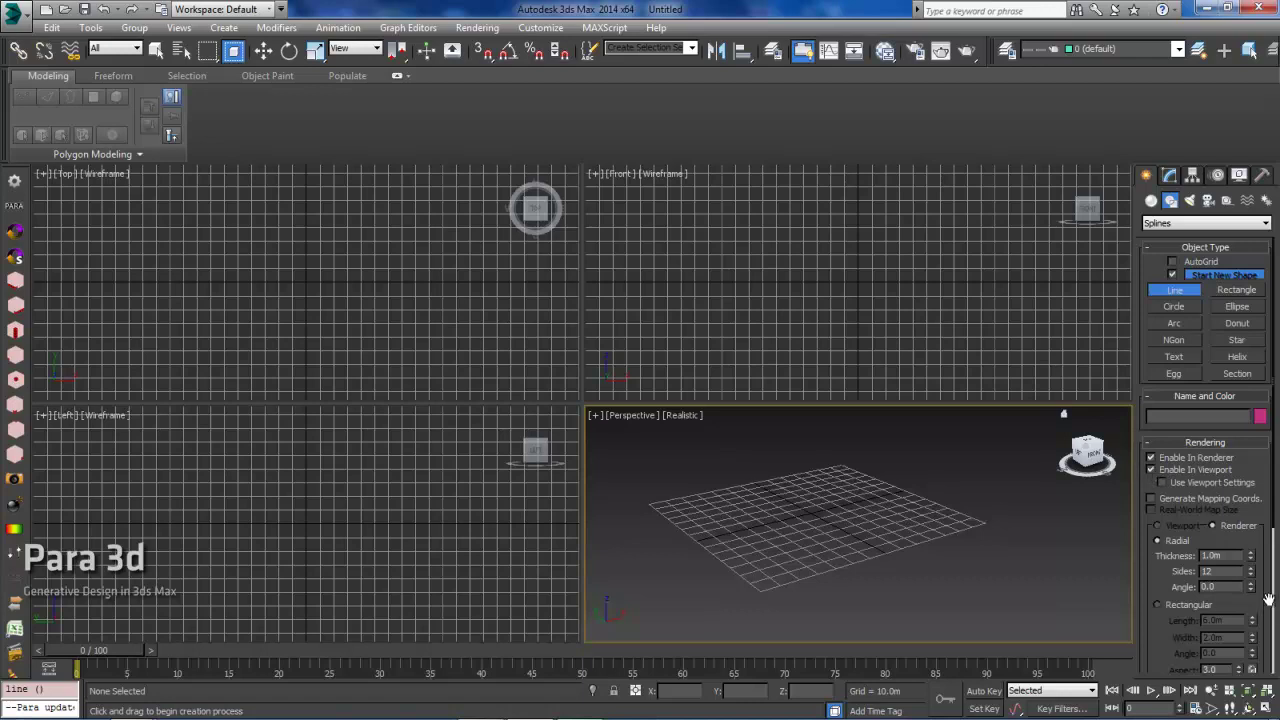
left_click(1158, 605)
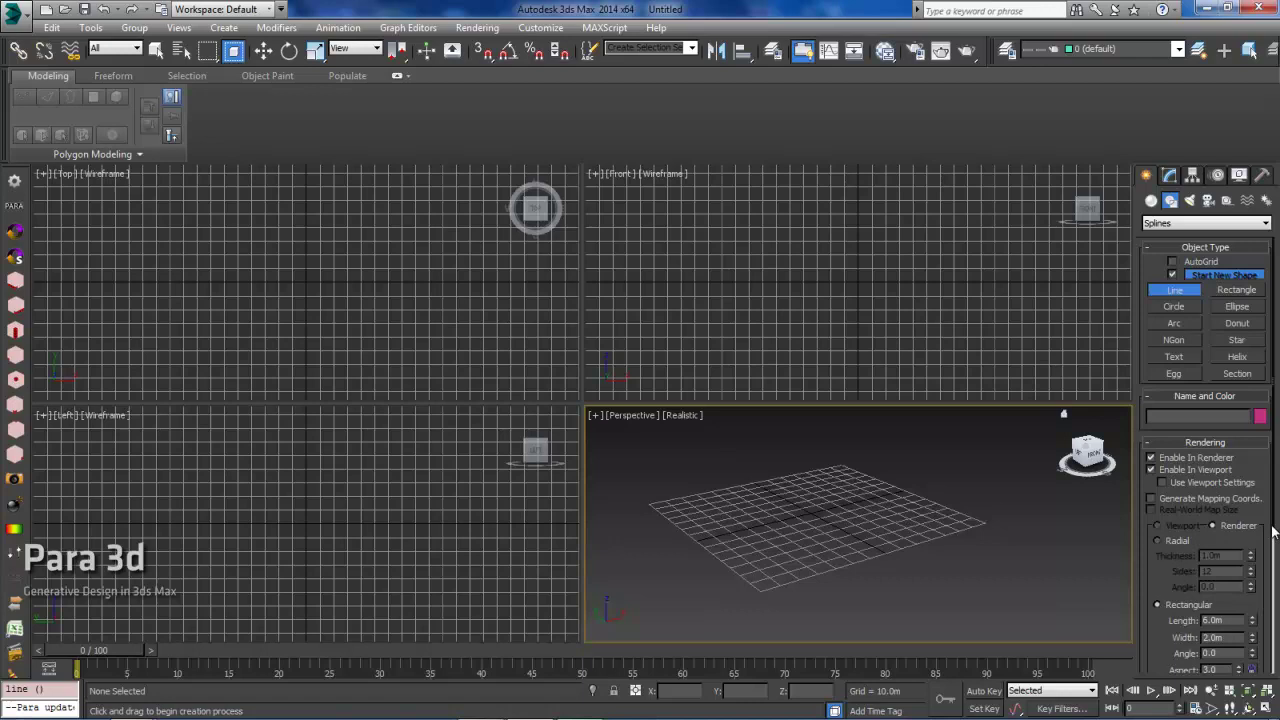
scroll(1265, 510, "down", 5)
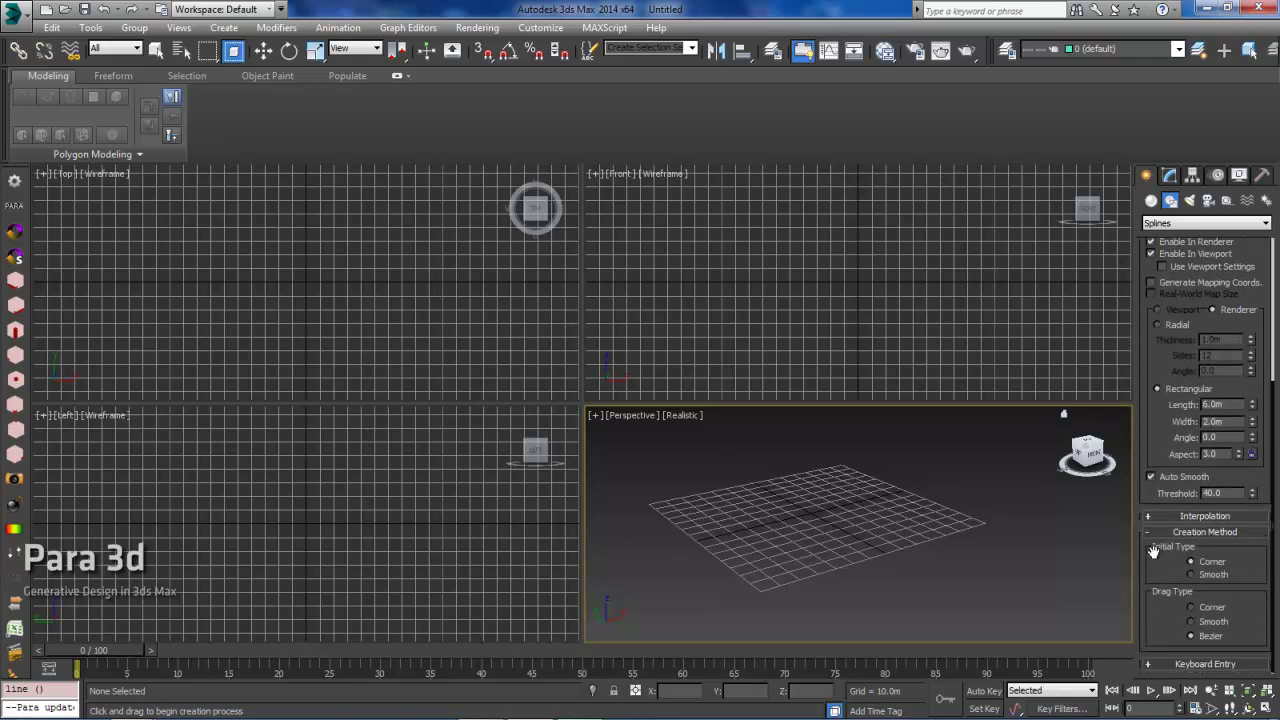
left_click(1191, 608)
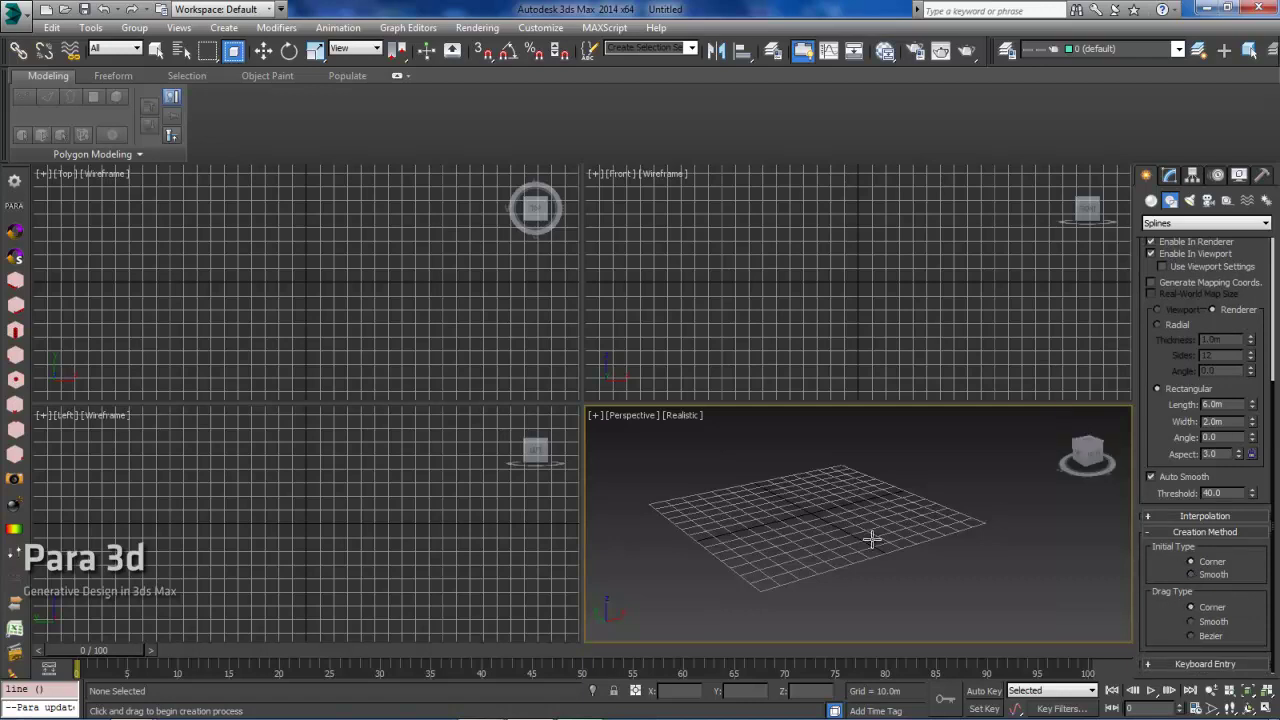
- Draw a straight two-point line along the X axis across the perspective grid
middle_click_drag(826, 531, 808, 563, "alt")
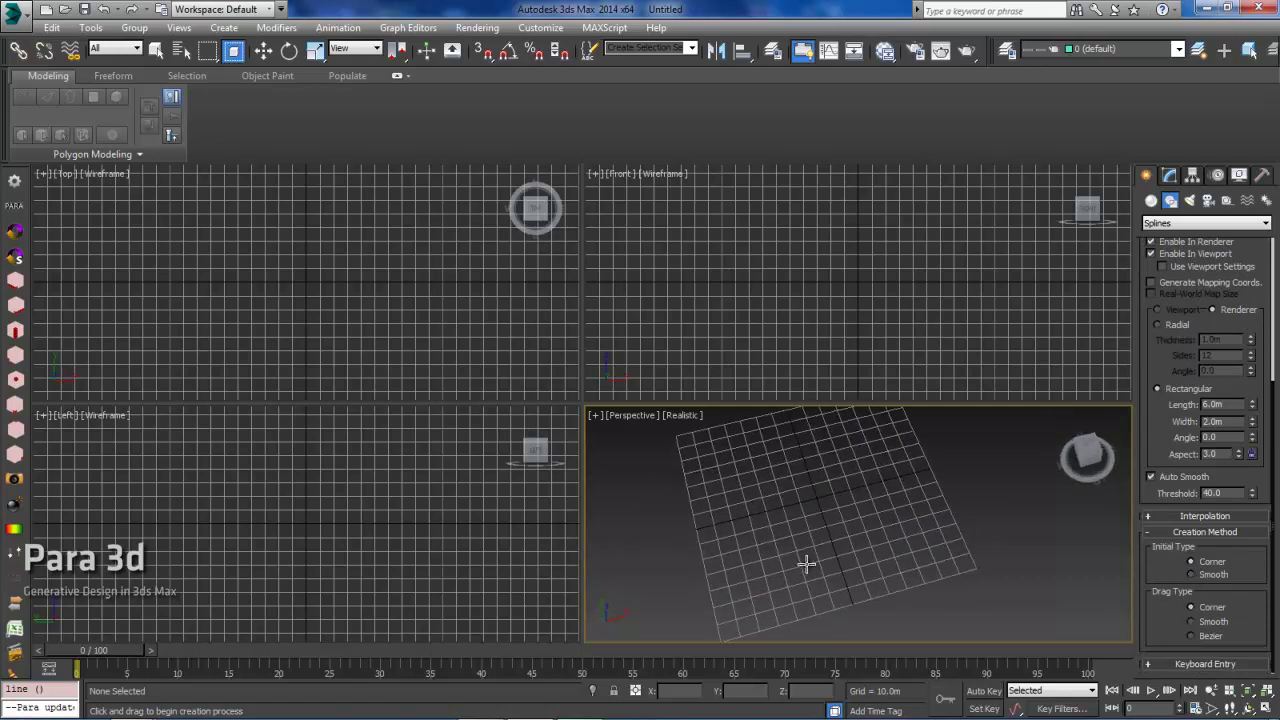
left_click(749, 513)
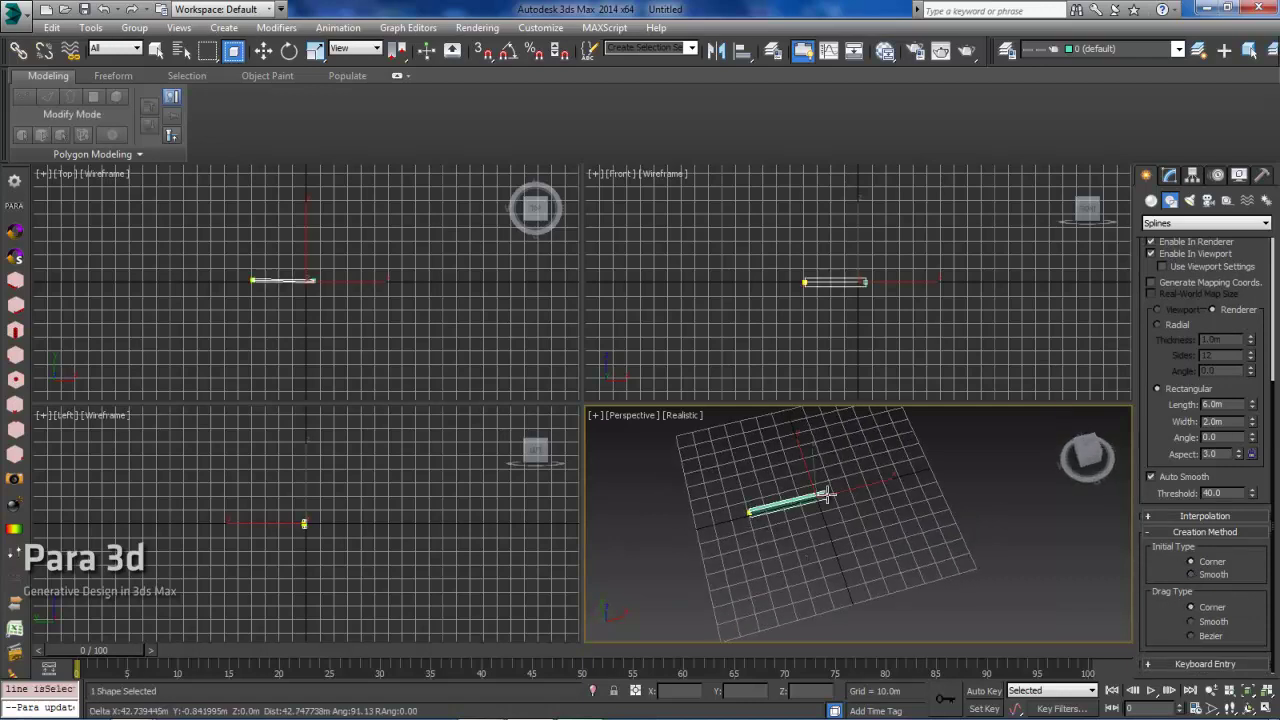
left_click(930, 466)
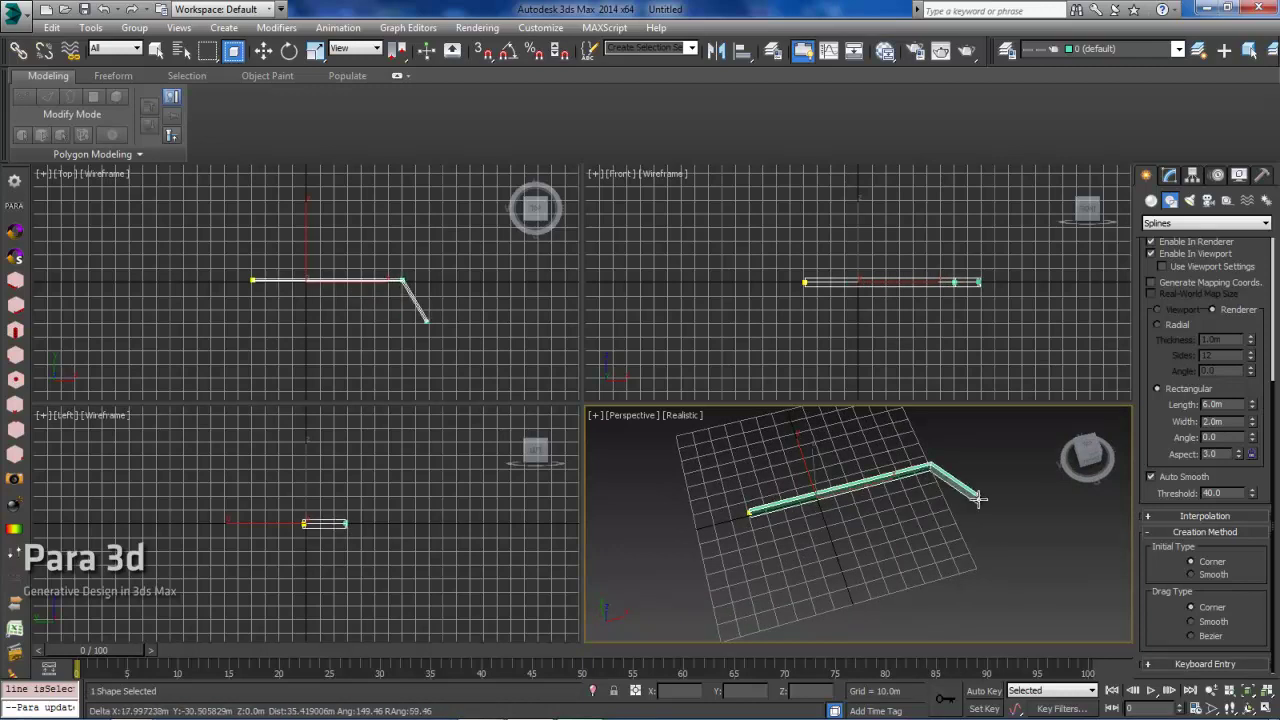
right_click(978, 498)
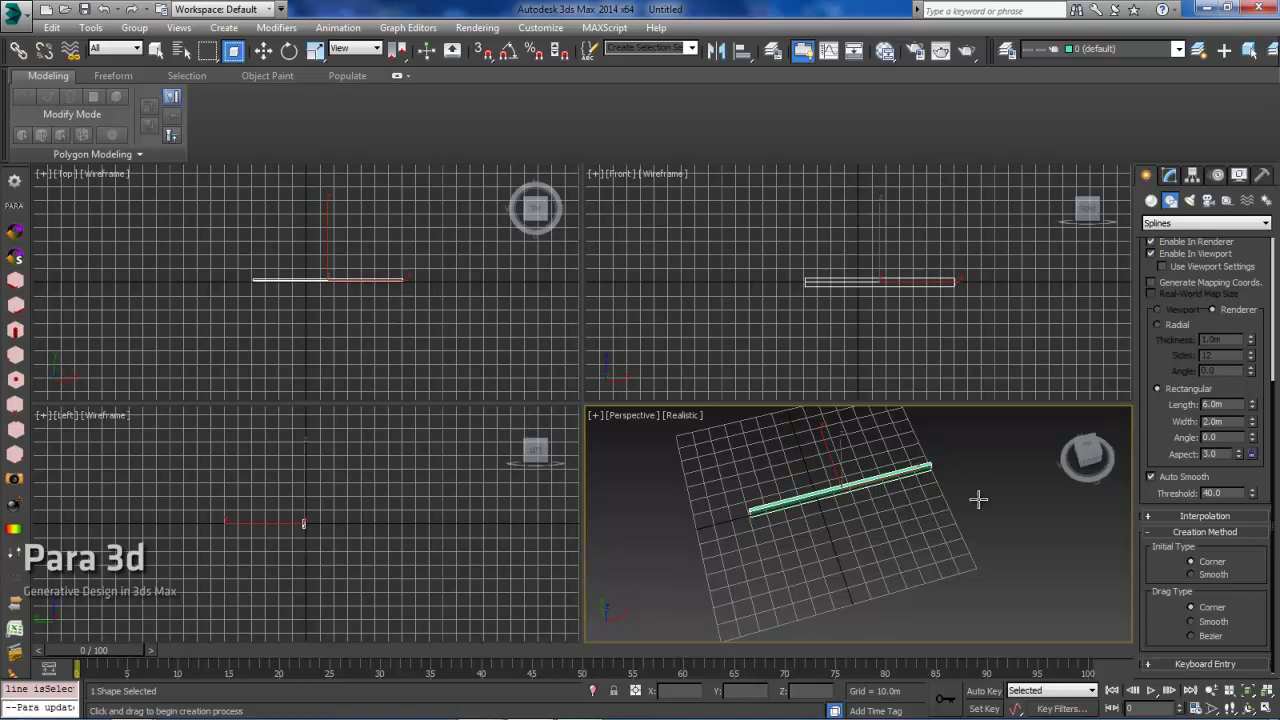
- Set the line's rectangular cross-section to a length of 1.56 m and a width of 2.32 m
middle_click_drag(957, 480, 866, 466, "alt")
scroll(800, 498, "up", 5)
scroll(851, 506, "down", 6)
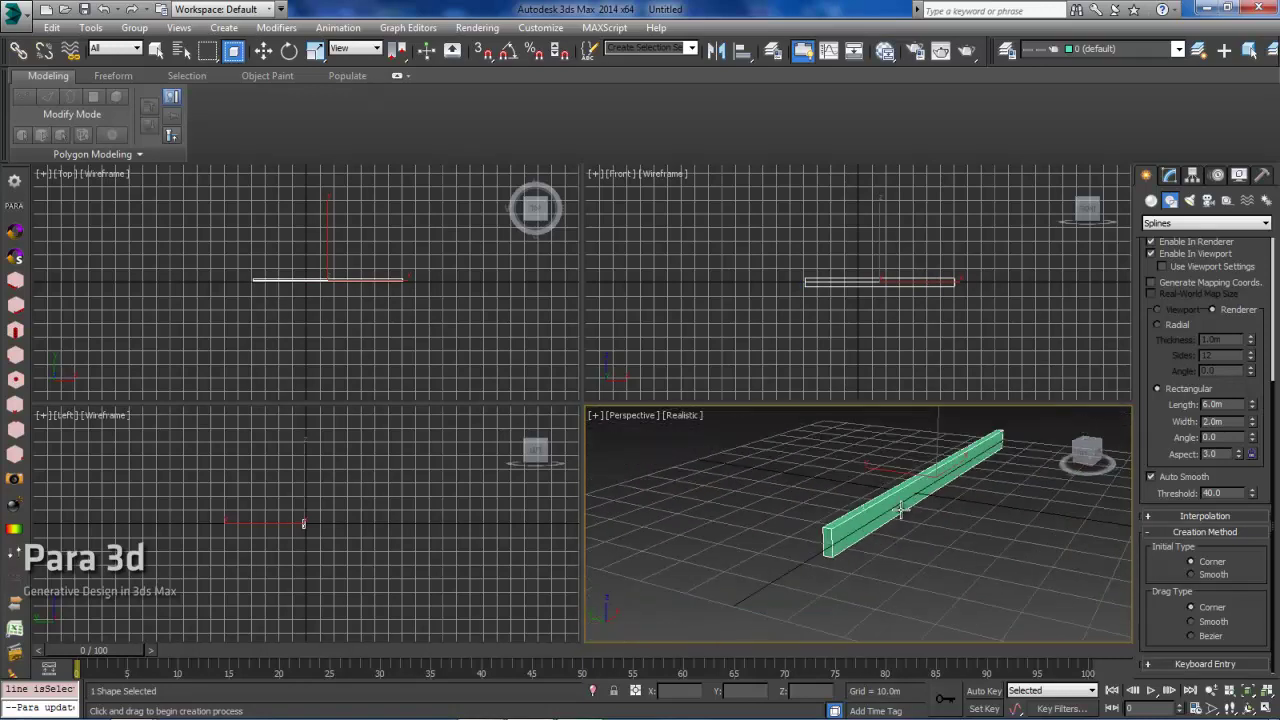
middle_click_drag(900, 514, 860, 503, "alt")
scroll(865, 495, "down", 4)
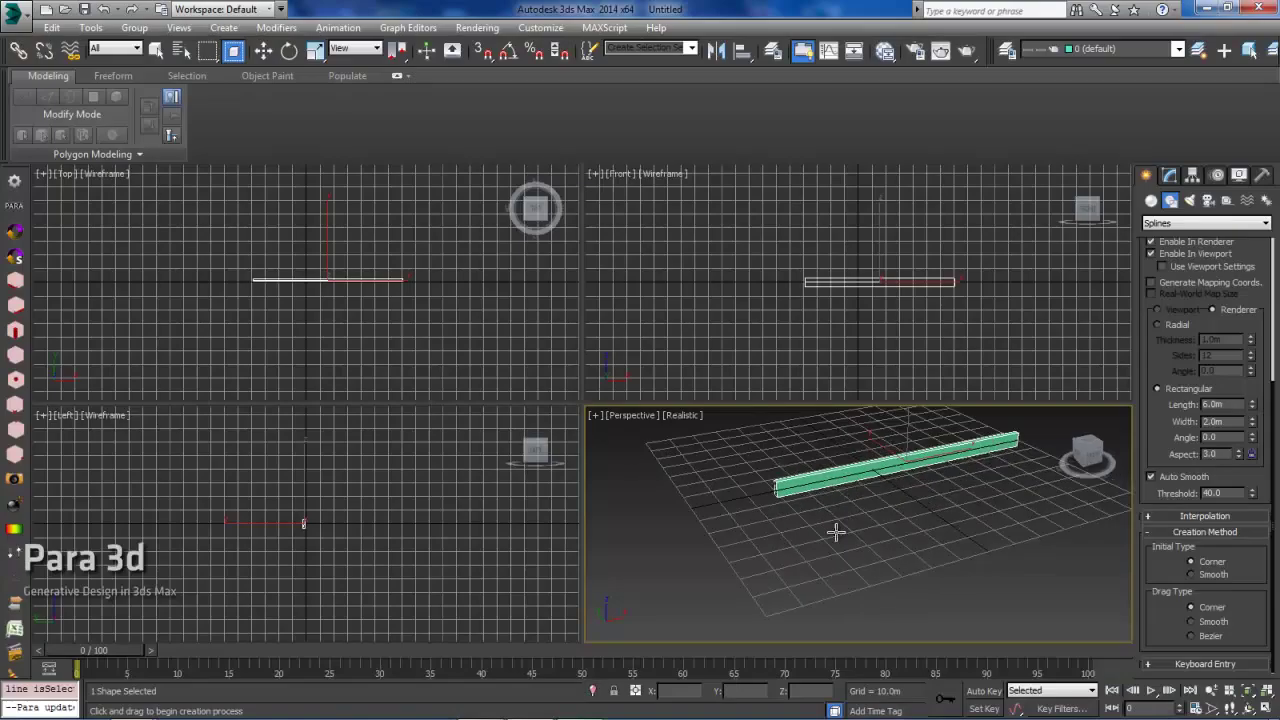
mouse_move(834, 528)
middle_mouse_down("alt")
mouse_move(810, 494)
mouse_move(832, 522)
middle_mouse_up("alt")
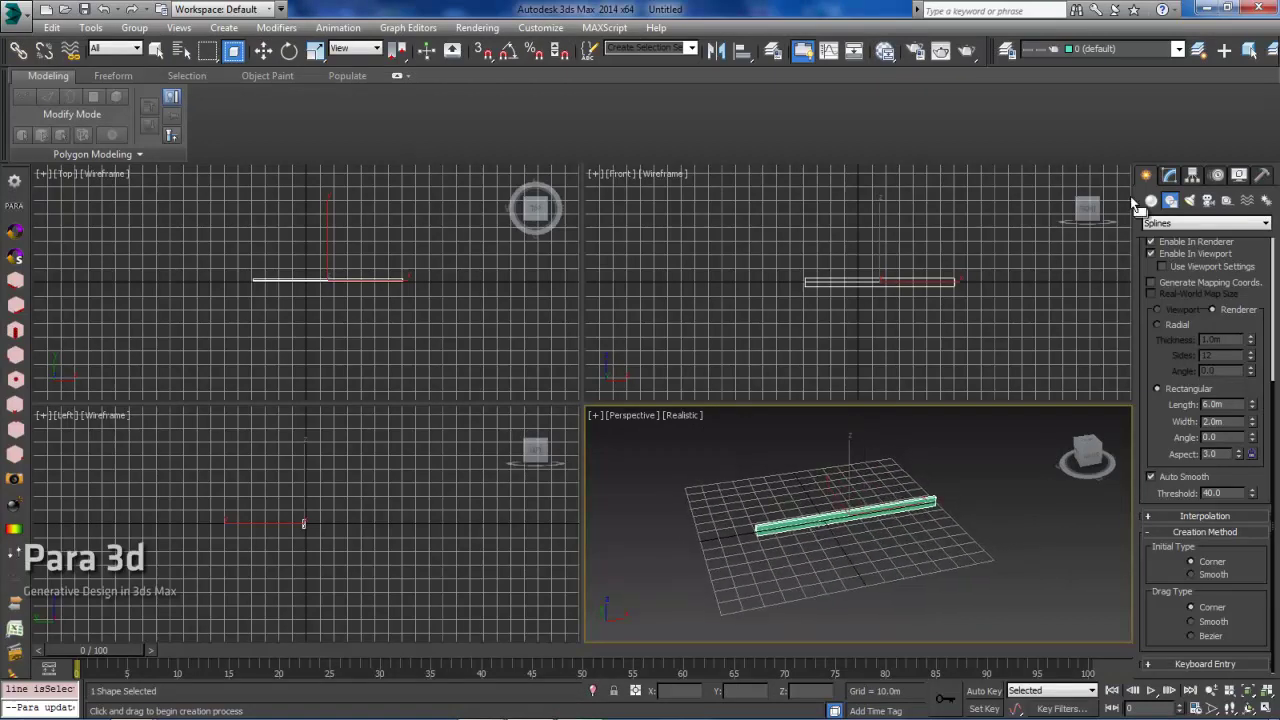
left_click(1169, 175)
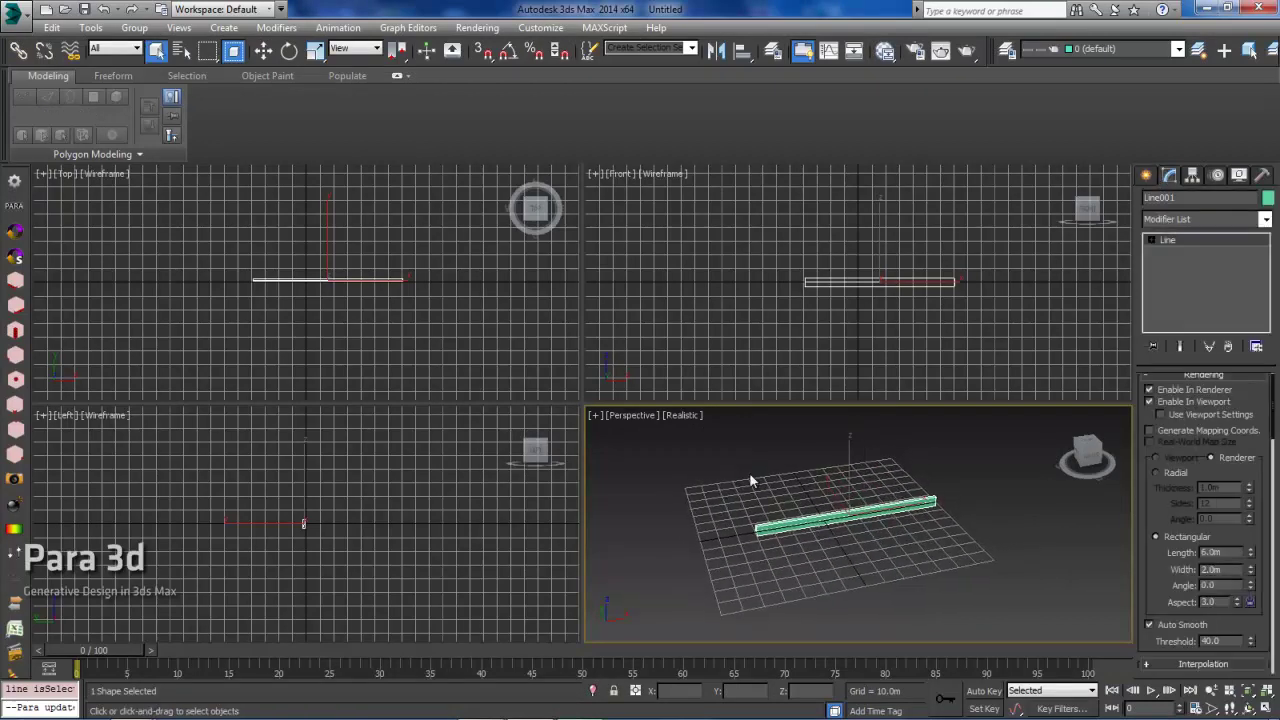
left_click_drag(866, 524, 990, 570)
middle_click_drag(786, 525, 857, 513, "alt")
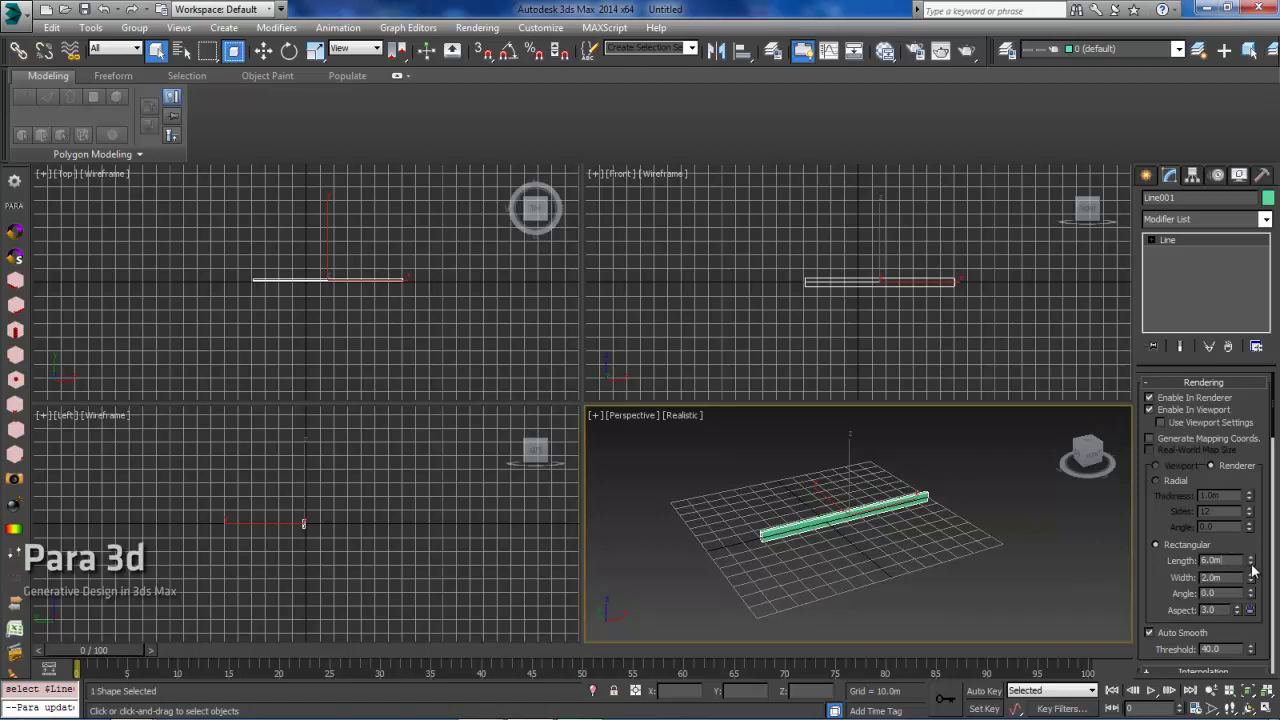
left_click_drag(1250, 578, 1252, 615)
- Reduce the cross-section length of the line to 0.624 m and deselect the line
middle_click_drag(889, 603, 897, 557, "alt")
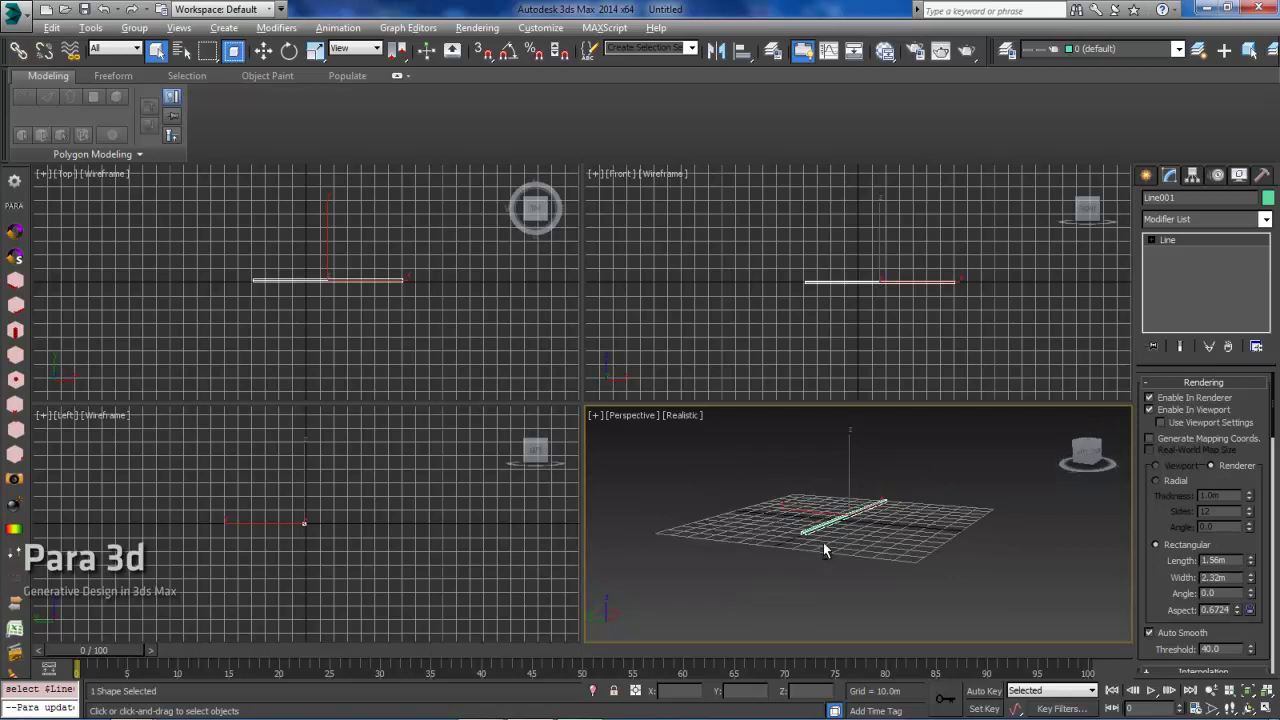
middle_click_drag(818, 540, 822, 530, "alt")
scroll(840, 548, "up", 8)
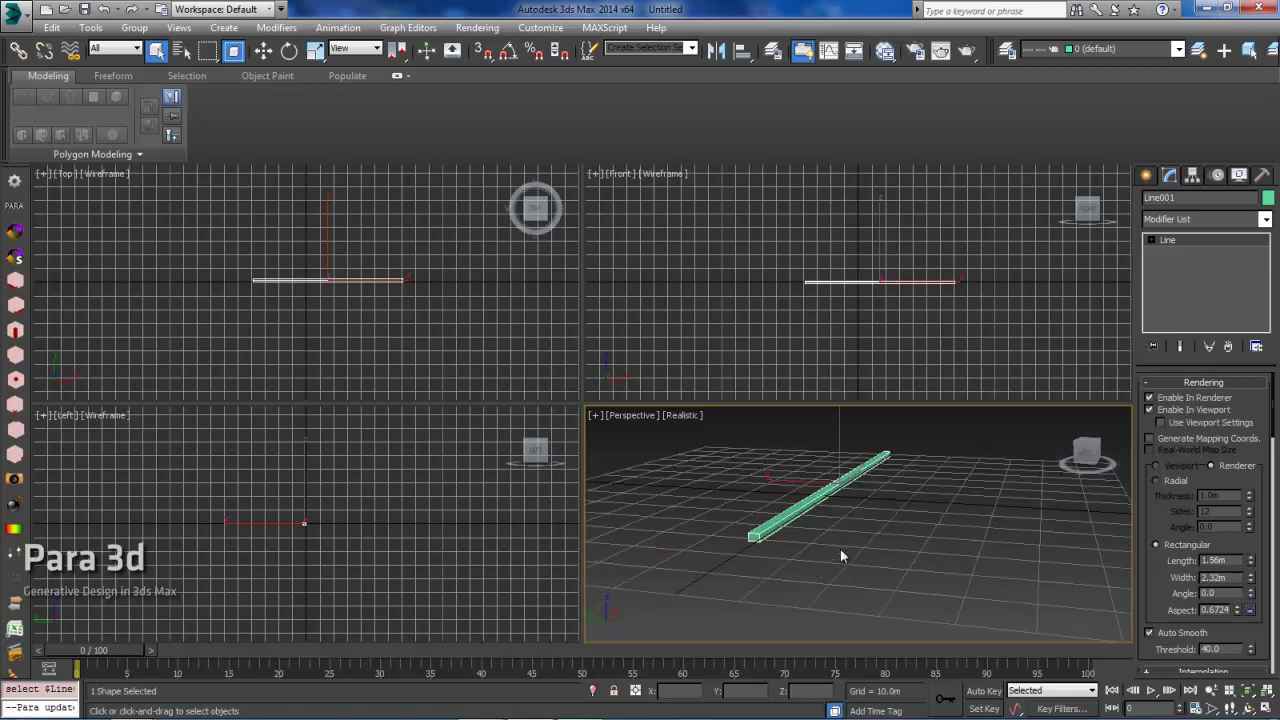
middle_click_drag(952, 558, 1039, 568)
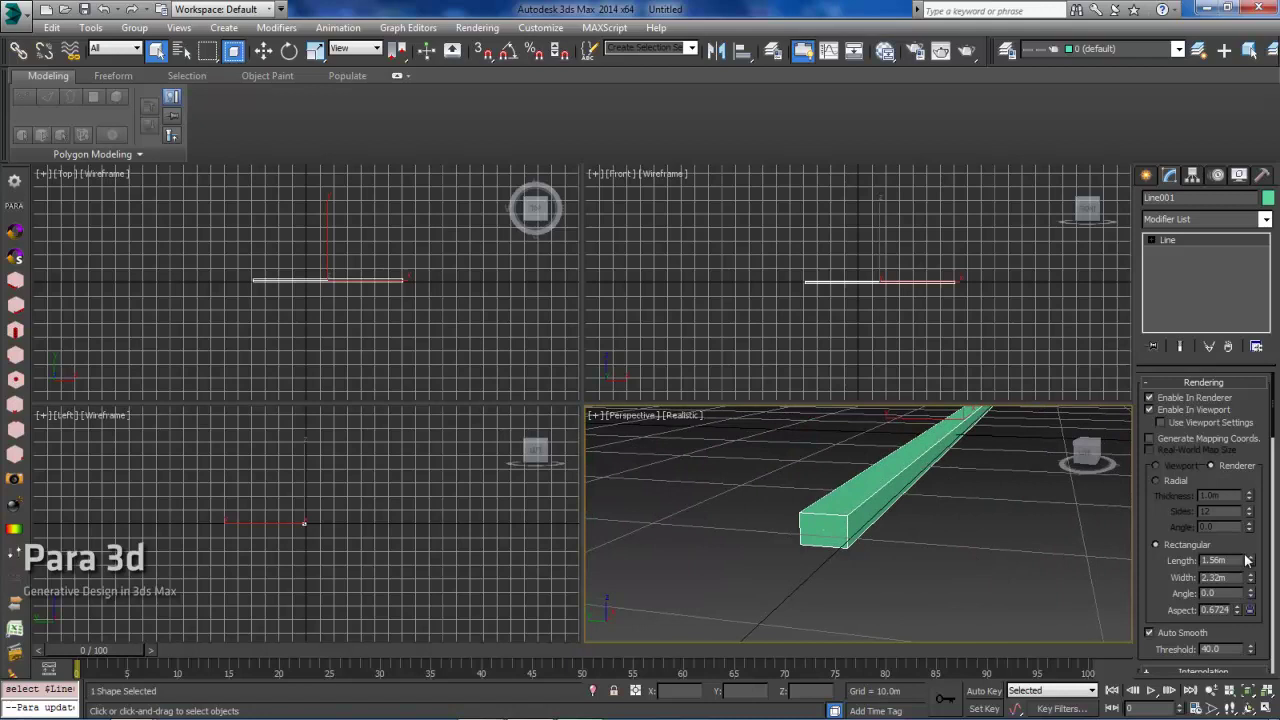
left_click_drag(1251, 562, 1250, 600)
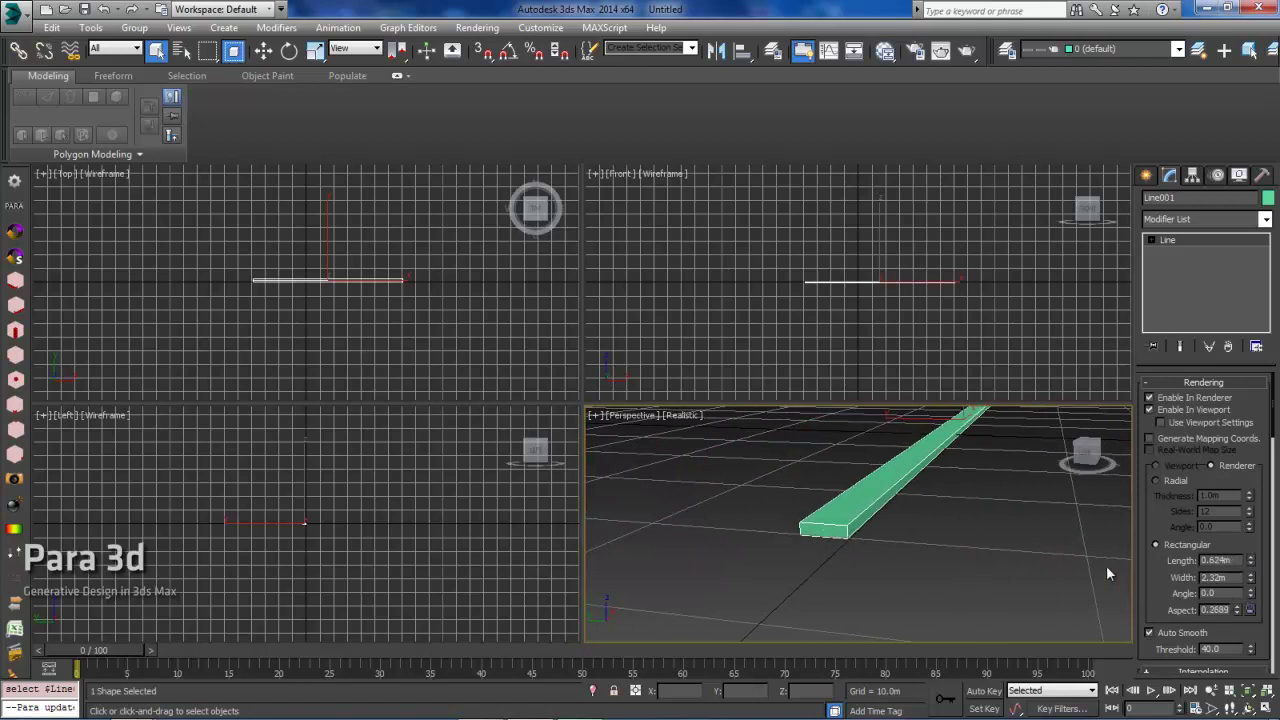
left_click(918, 517)
- Create a PARA array of 15 instances from the line, without keeping the original object and without access to its vertices
scroll(918, 517, "down", 10)
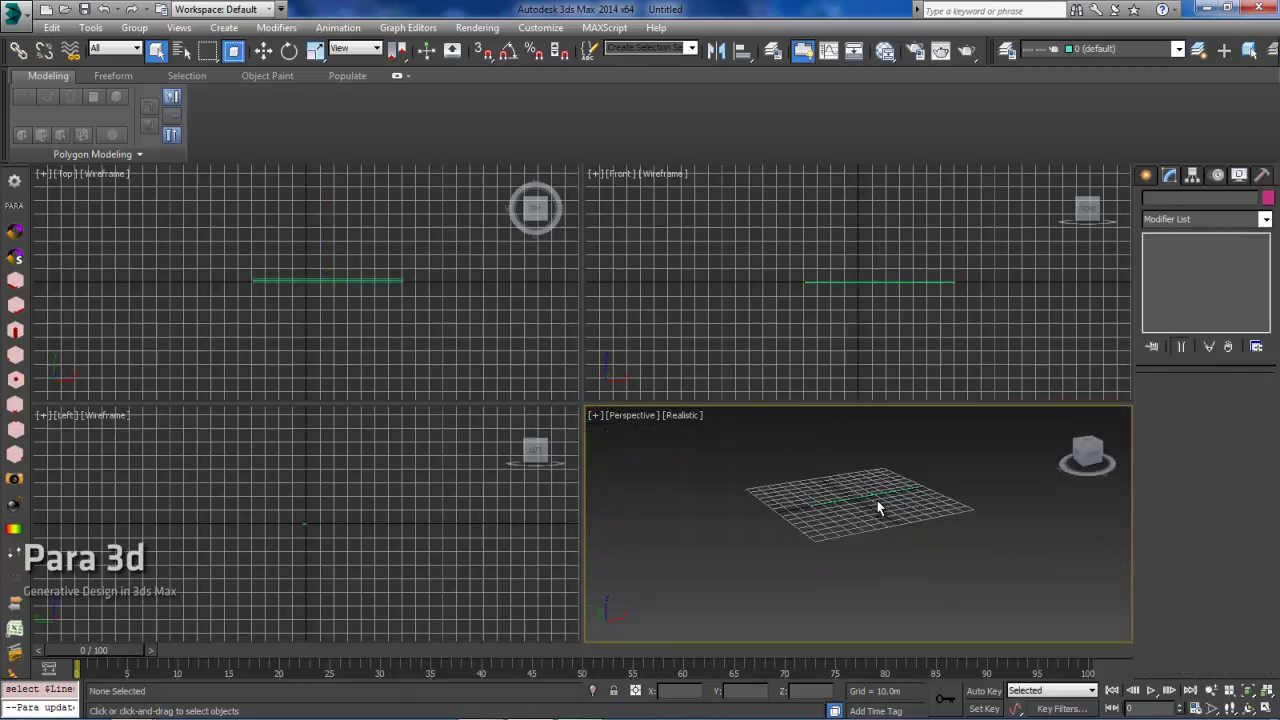
scroll(877, 508, "up", 5)
scroll(837, 506, "down", 4)
middle_click_drag(918, 517, 839, 515, "alt")
left_click_drag(733, 460, 1007, 603)
middle_click_drag(826, 509, 875, 507, "alt")
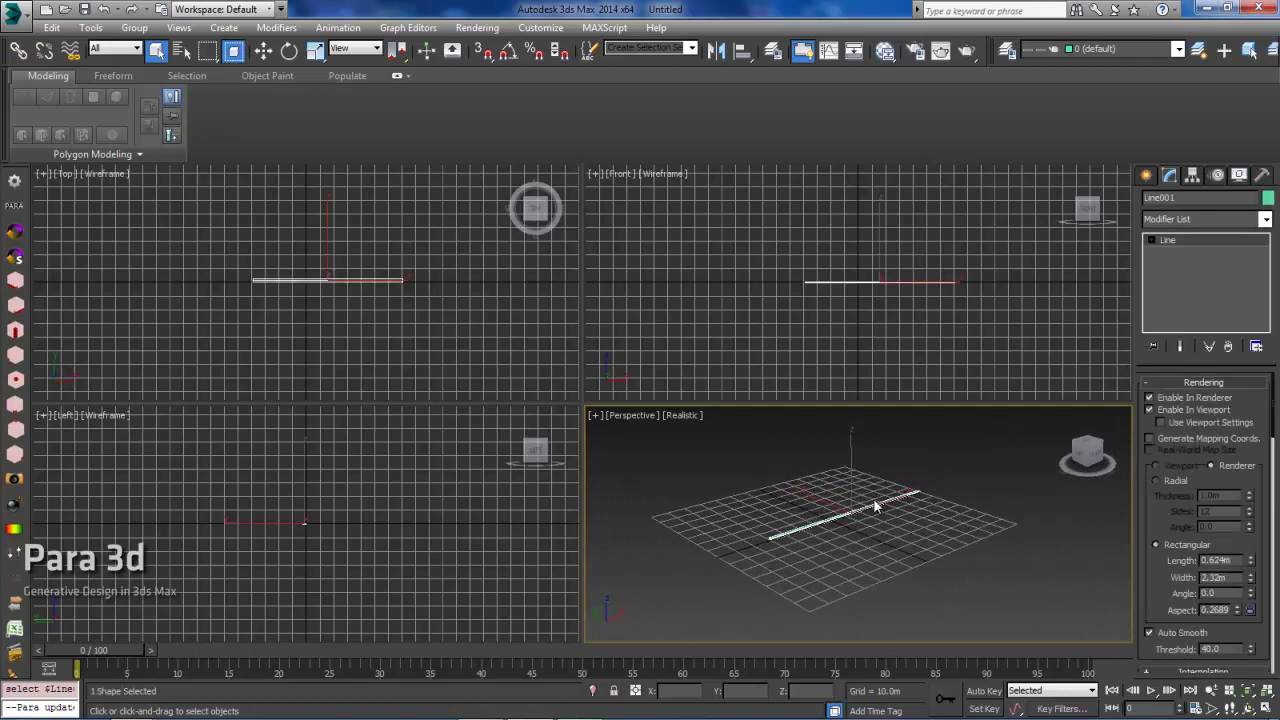
left_click(15, 208)
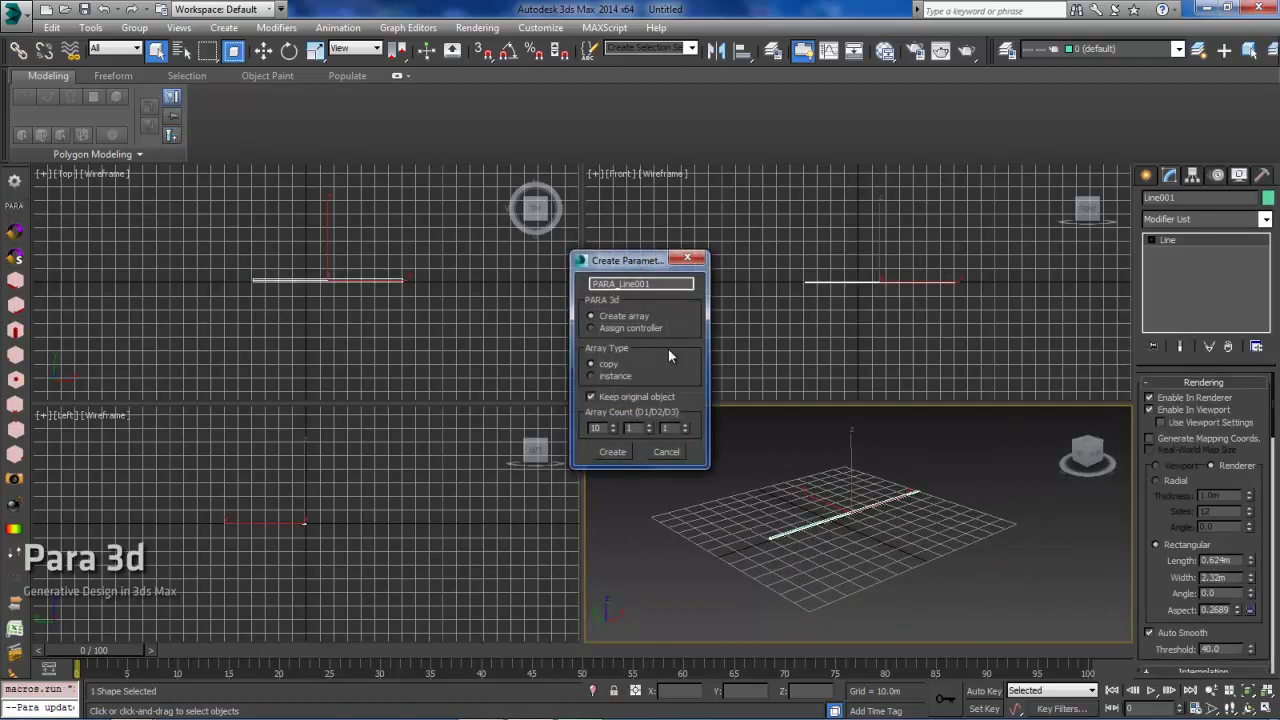
left_click_drag(627, 260, 523, 242)
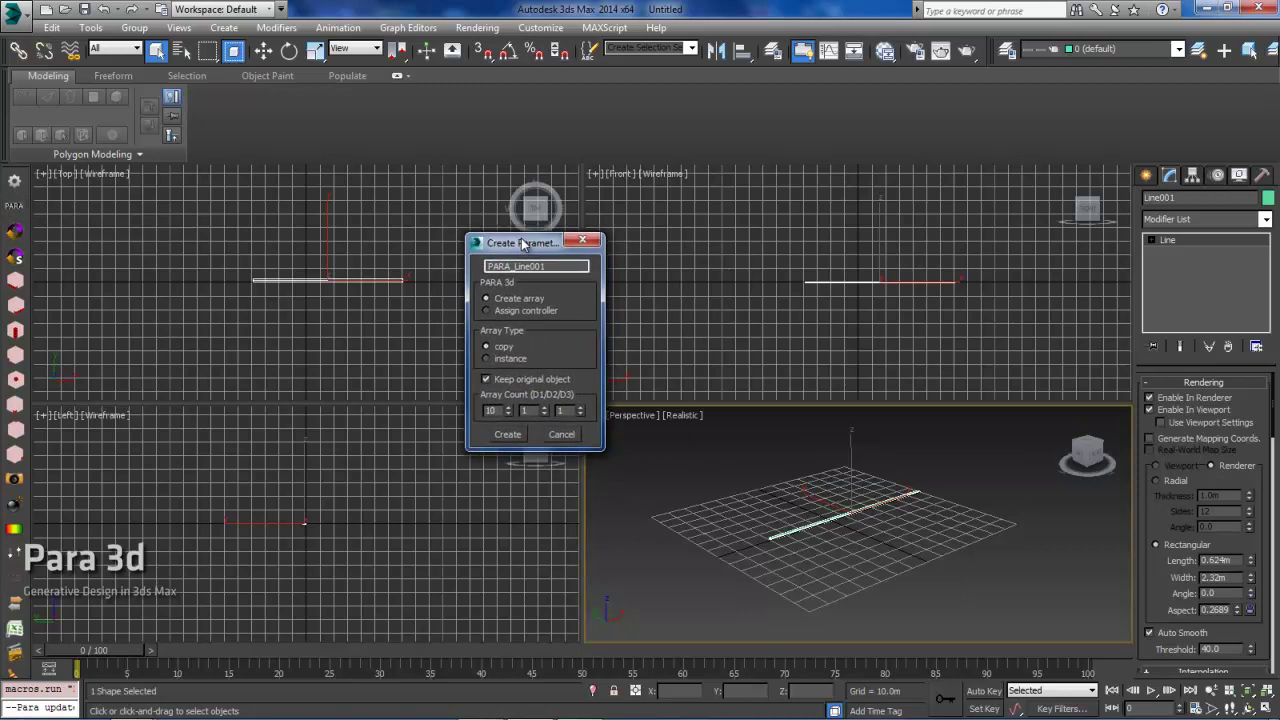
left_click(487, 358)
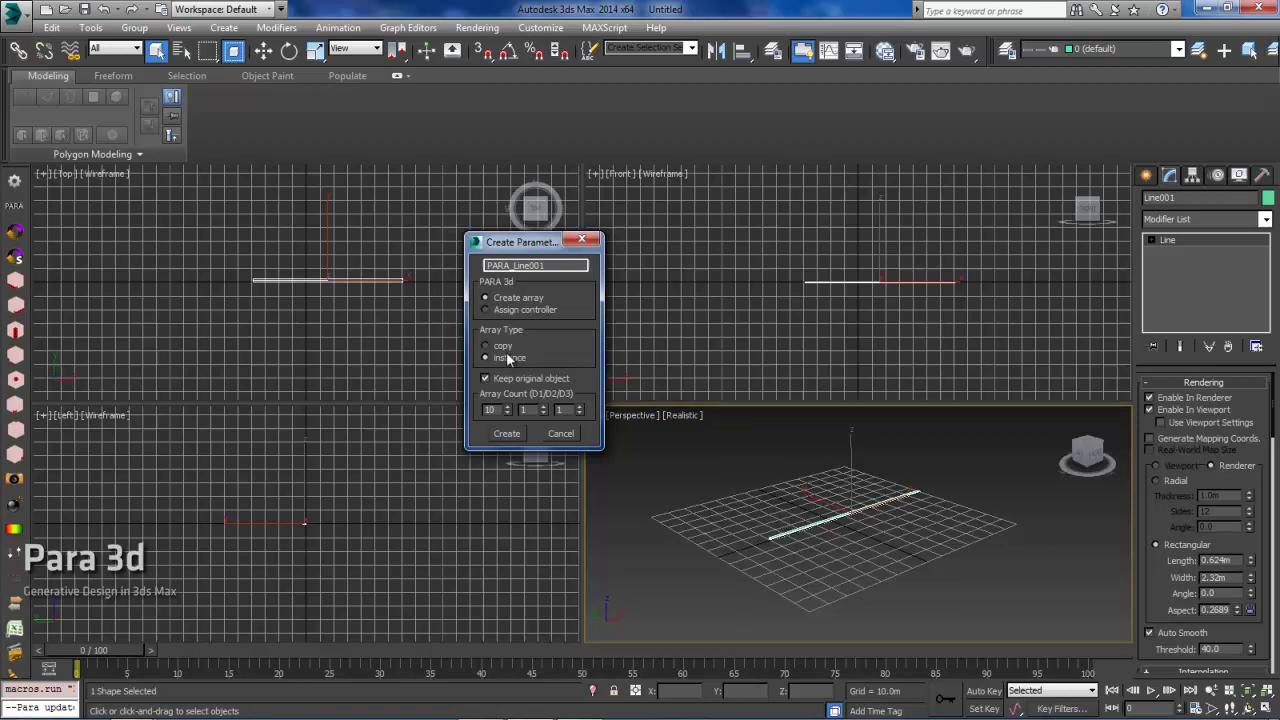
left_click(486, 379)
type("15")
left_click(507, 434)
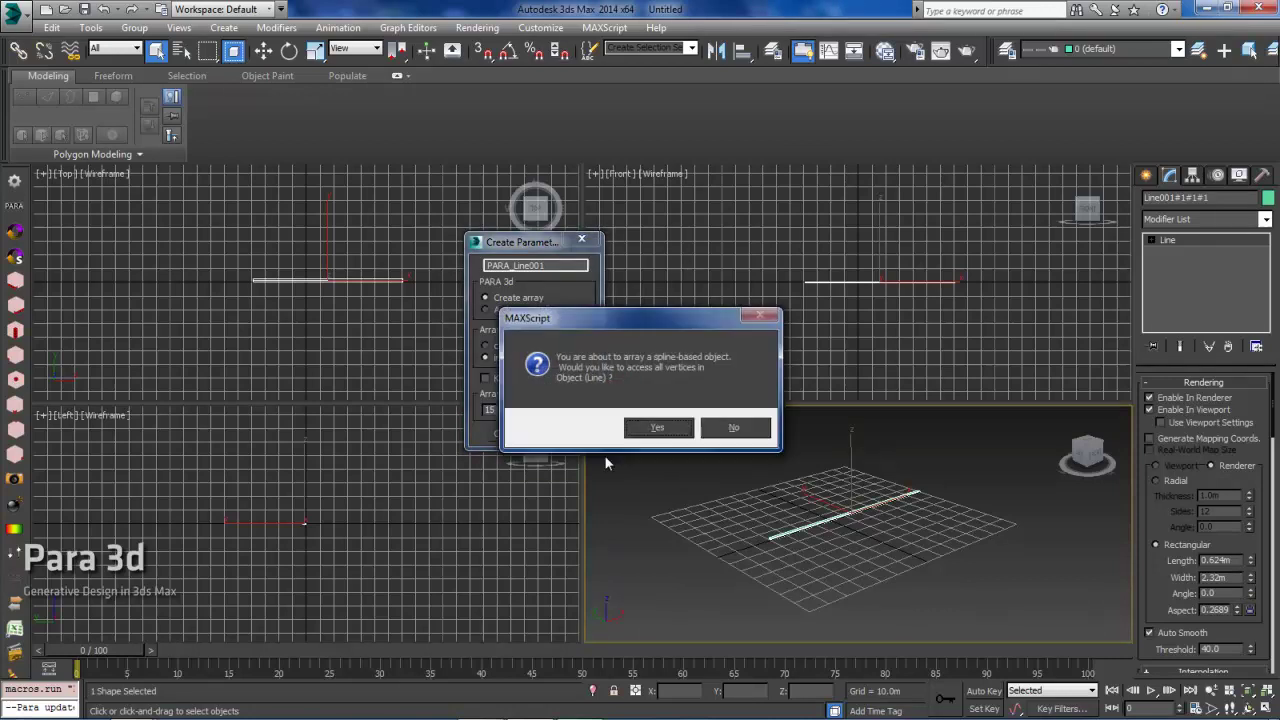
left_click(729, 428)
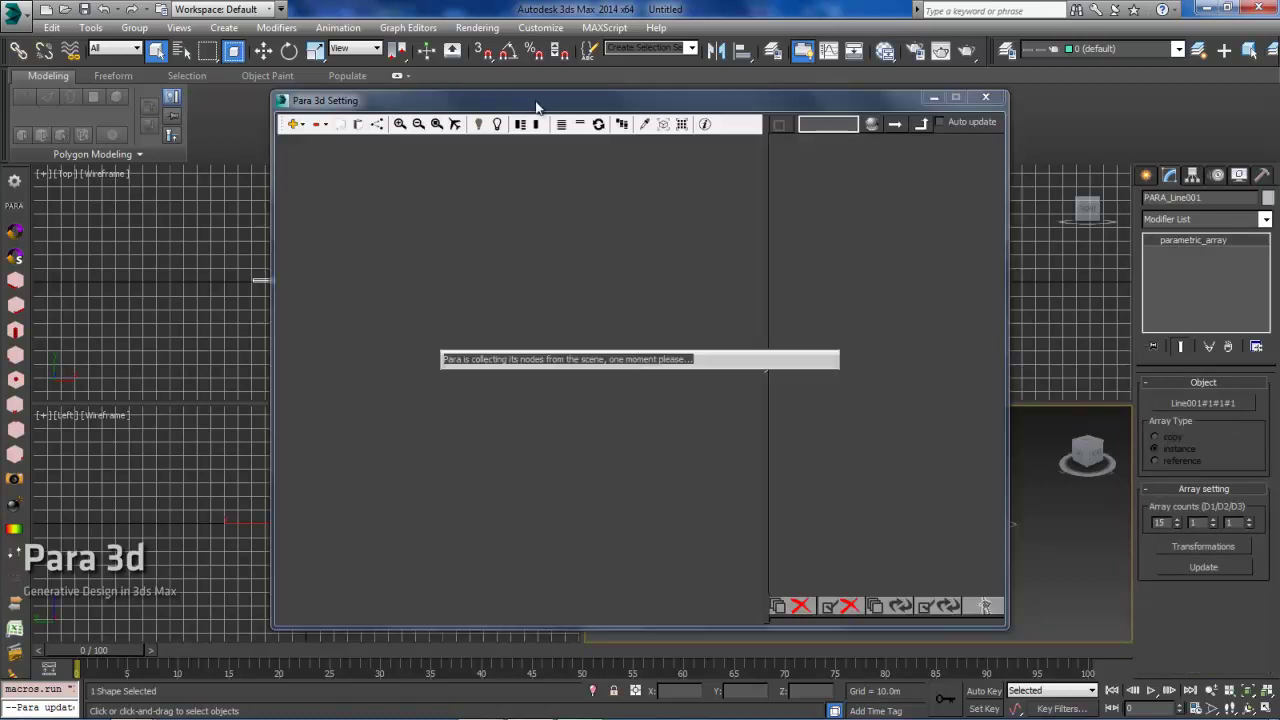
- Arrange the Para 3d Setting window, expand the array node's Position parameters and enable Z Position
left_click_drag(558, 108, 356, 107)
left_click_drag(803, 477, 714, 477)
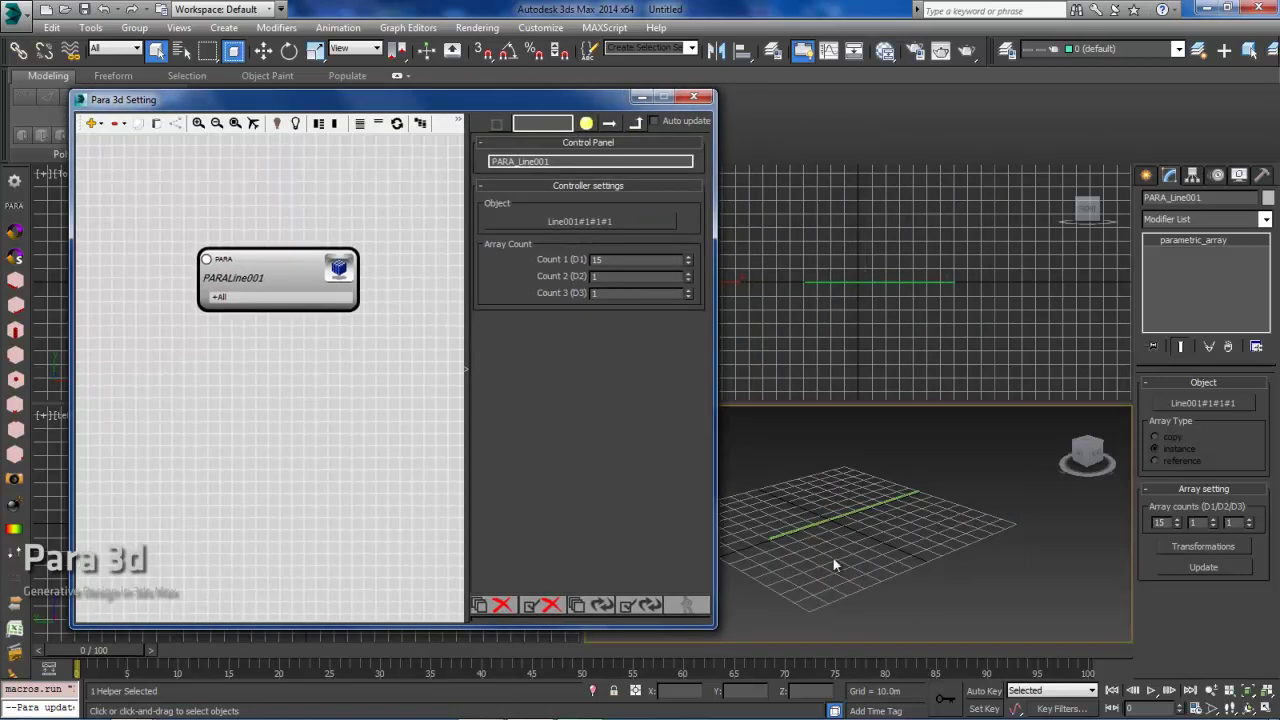
left_click_drag(260, 262, 233, 270)
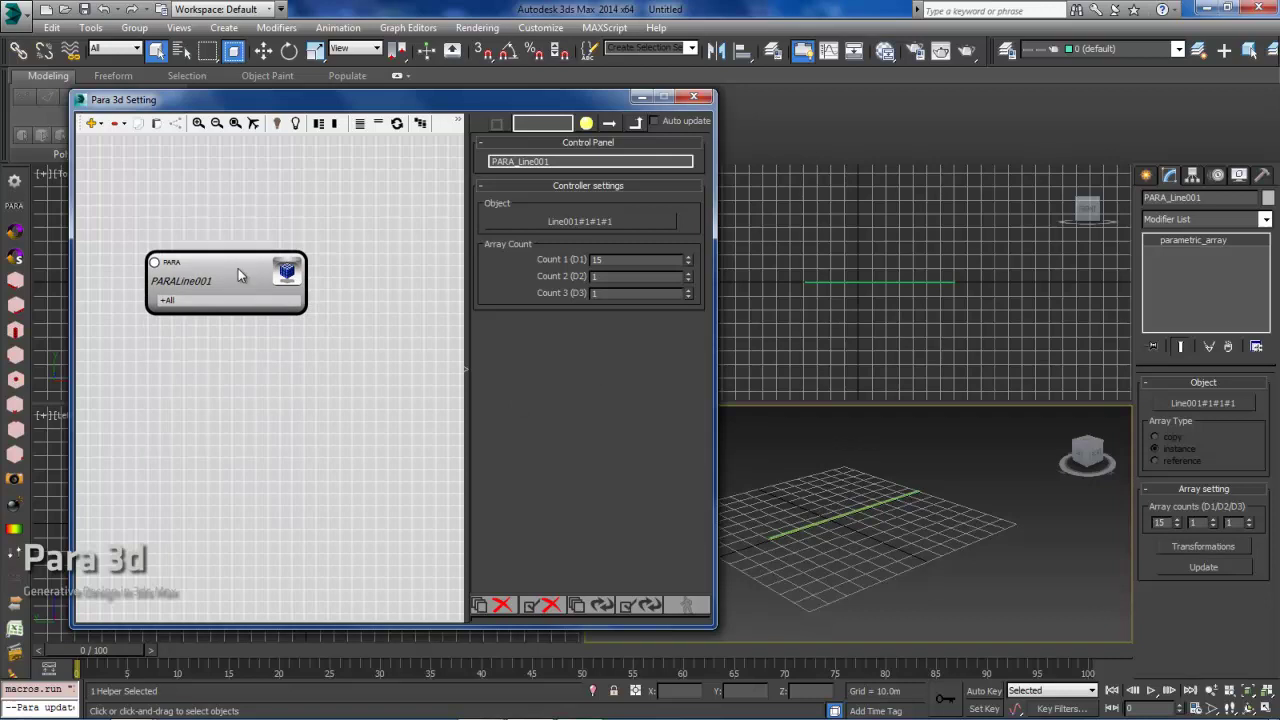
left_click_drag(238, 268, 216, 248)
left_click(142, 278)
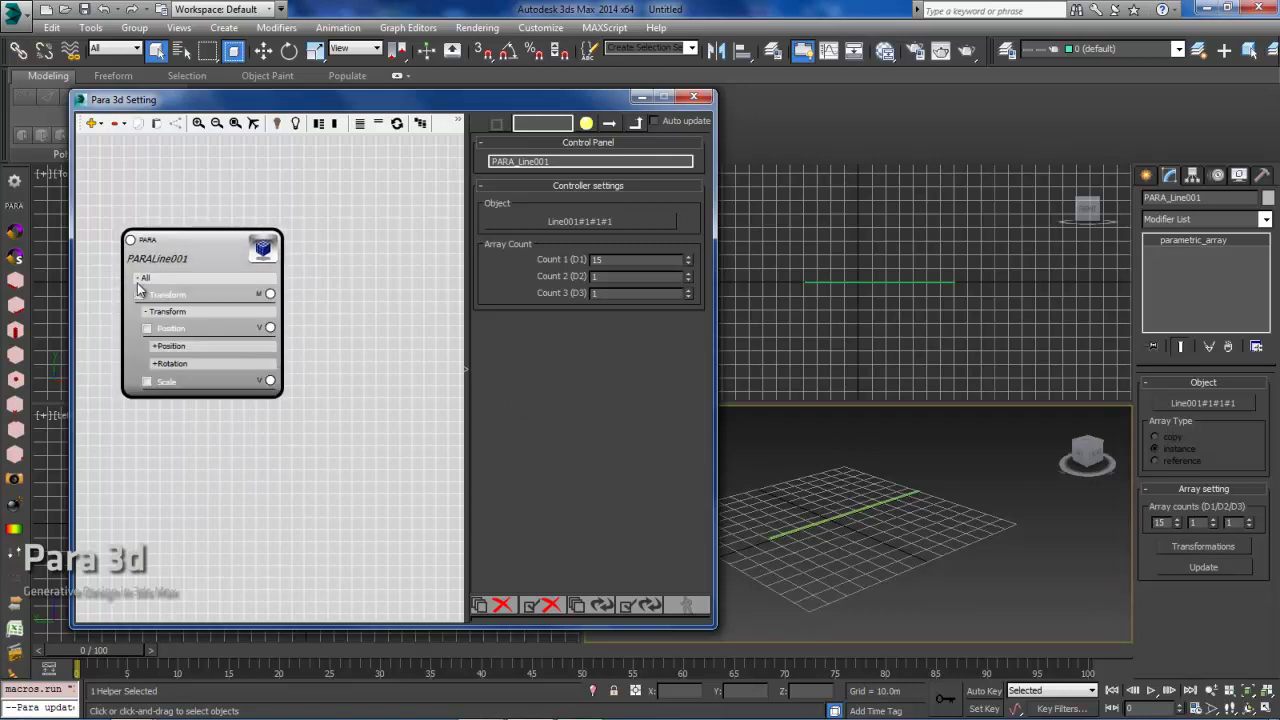
left_click(158, 346)
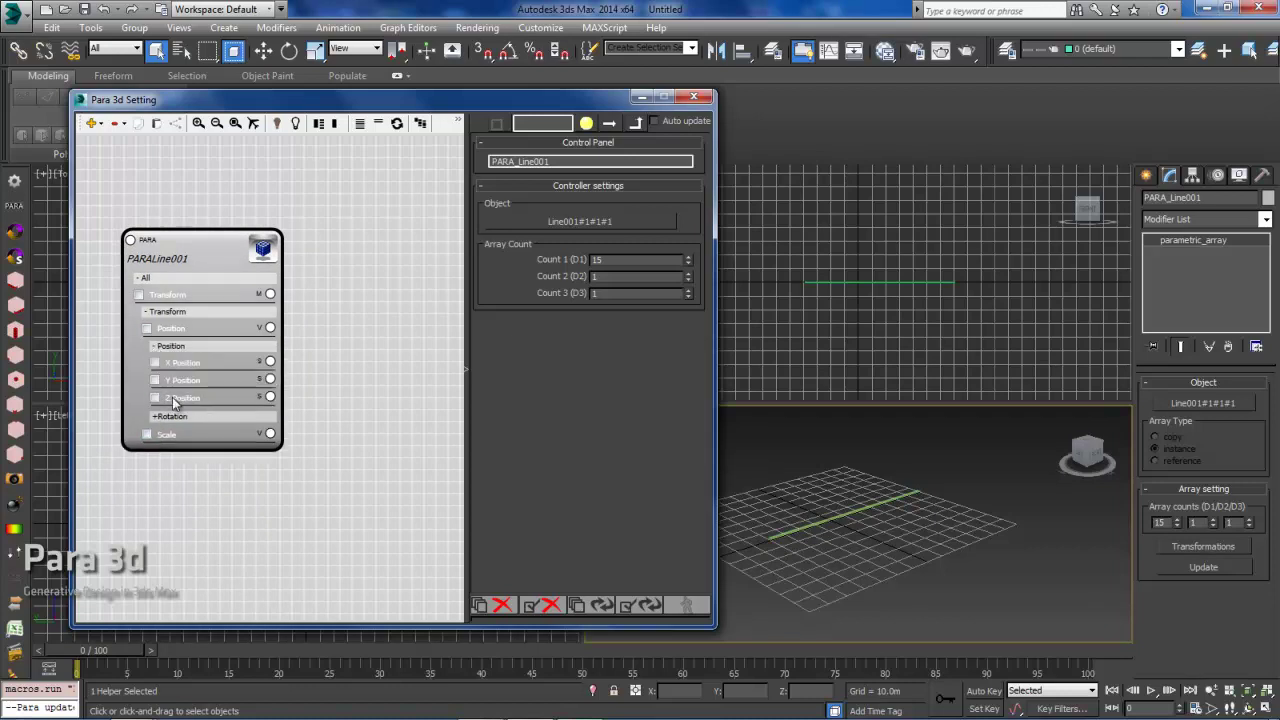
left_click(155, 398)
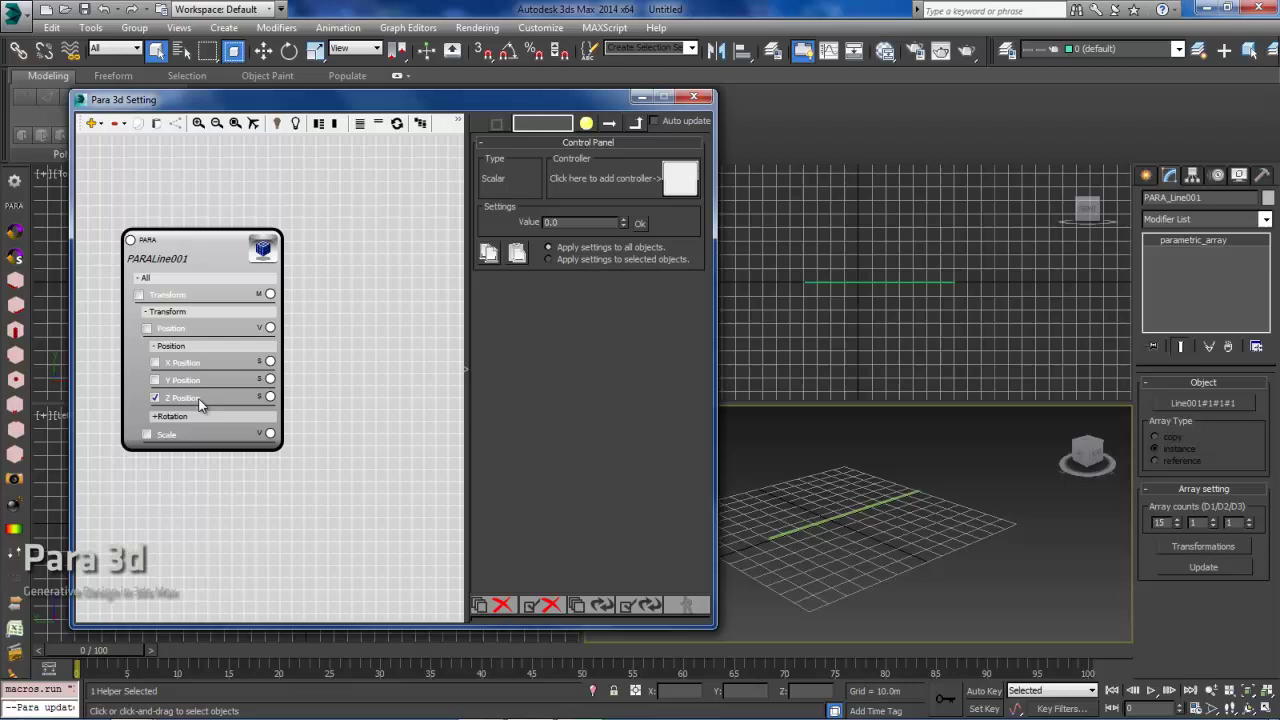
- Assign a Linear Controller from the controller library to the array's Z Position and reposition its node in the graph
left_click_drag(376, 383, 484, 261)
left_click(478, 285)
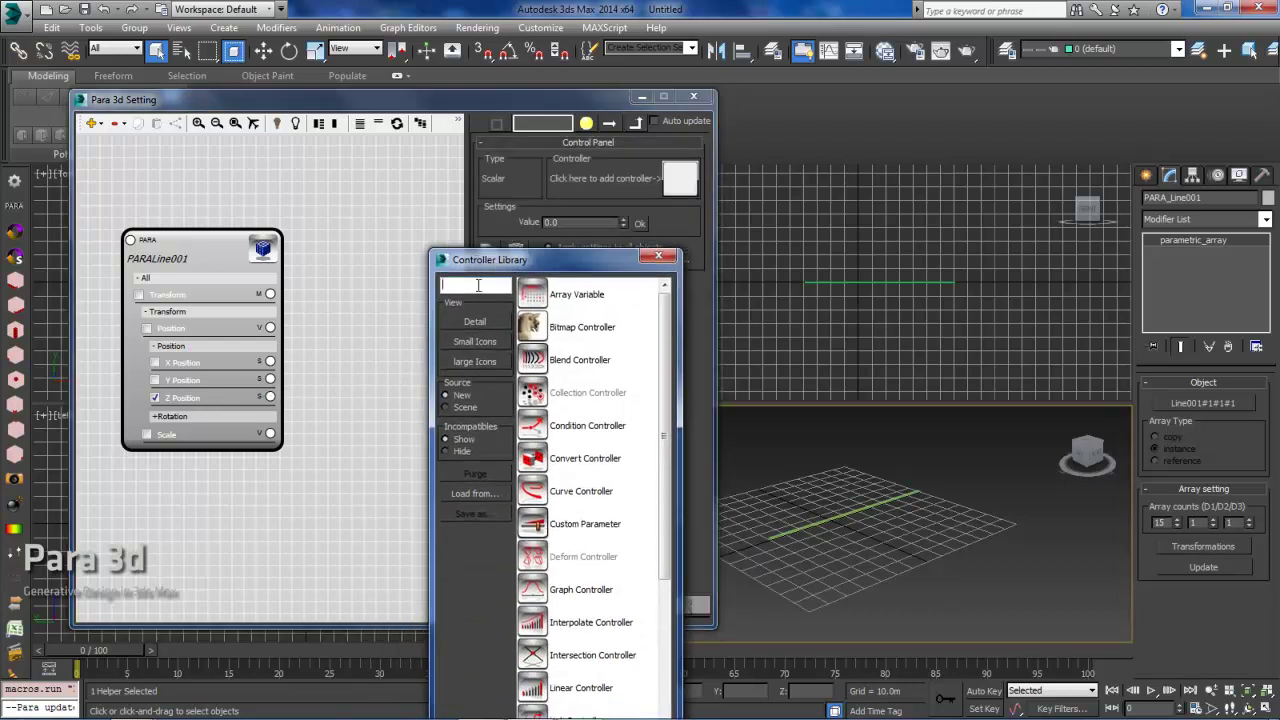
type("liu")
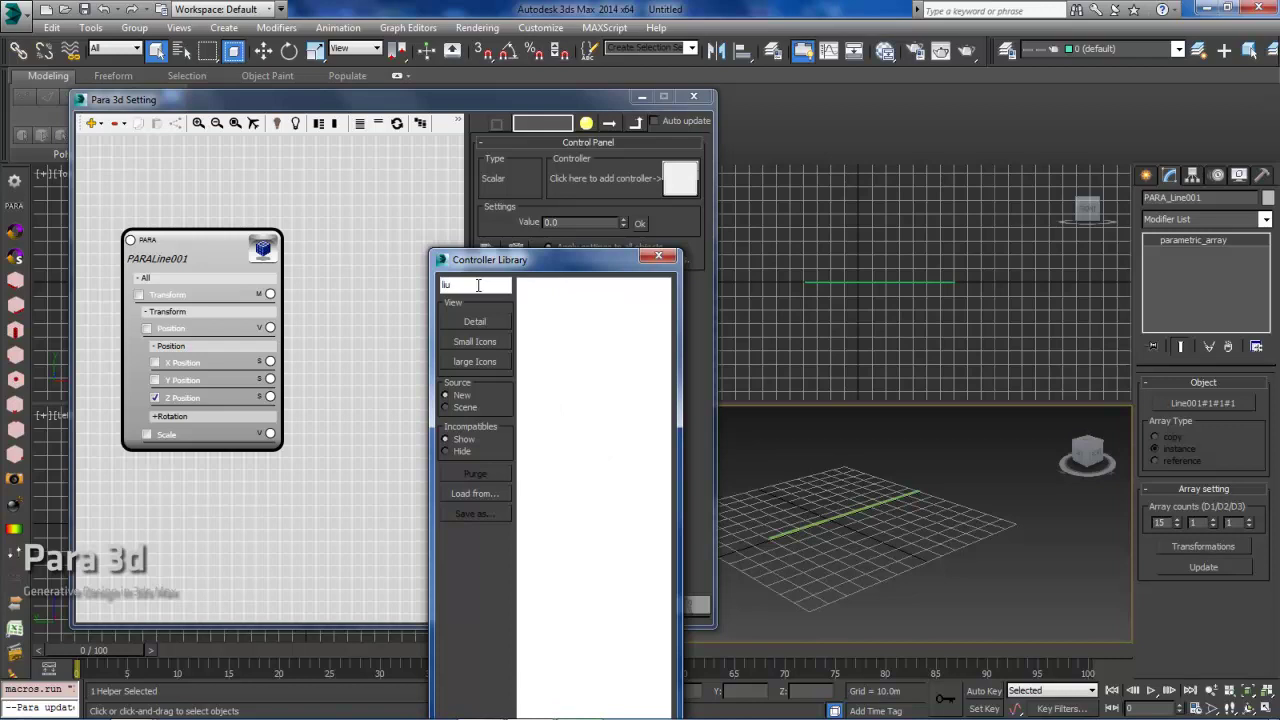
key("BackSpace")
type("n")
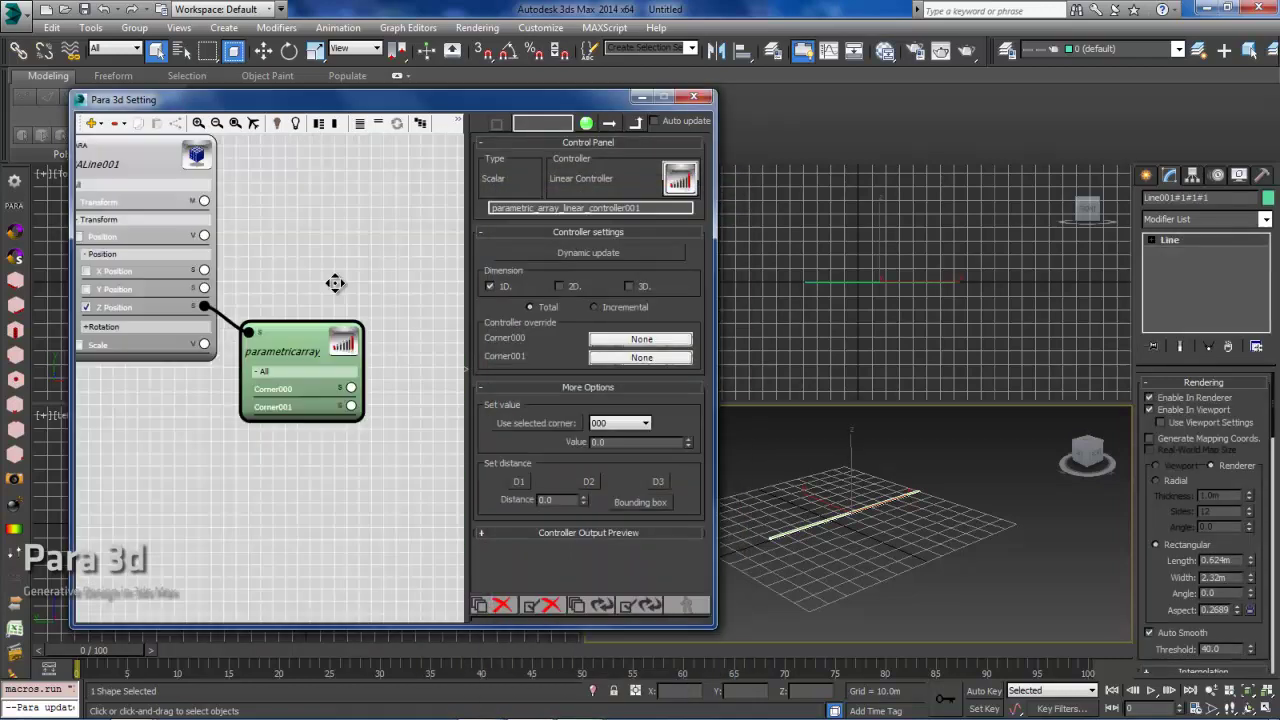
left_click_drag(286, 378, 324, 314)
- Set the linear controller's corner 001 value to 25
left_click(619, 423)
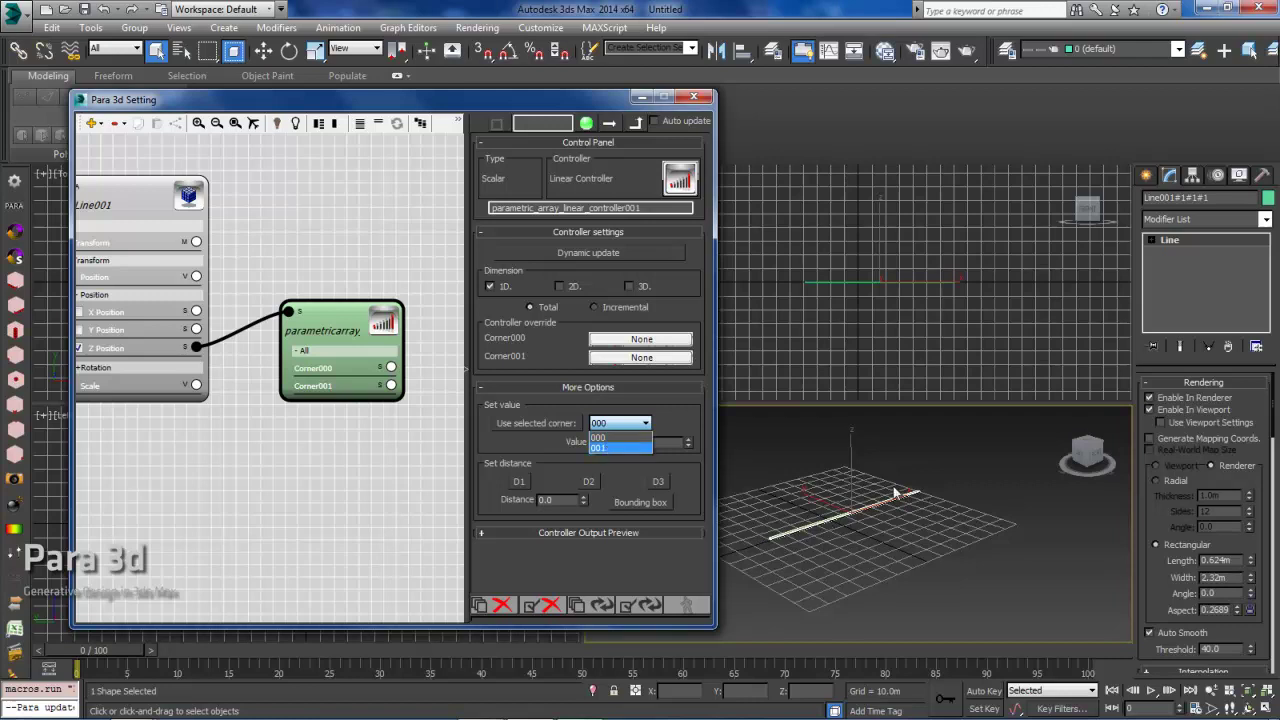
left_click(608, 447)
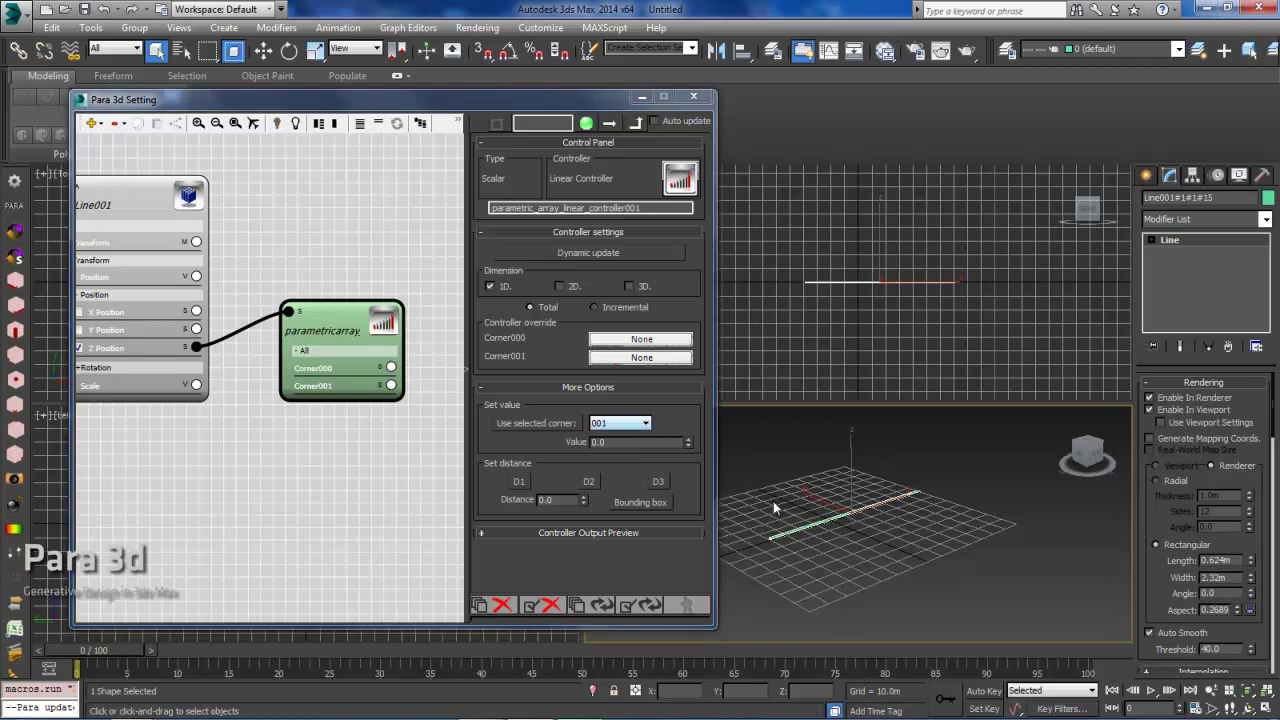
left_click(633, 440)
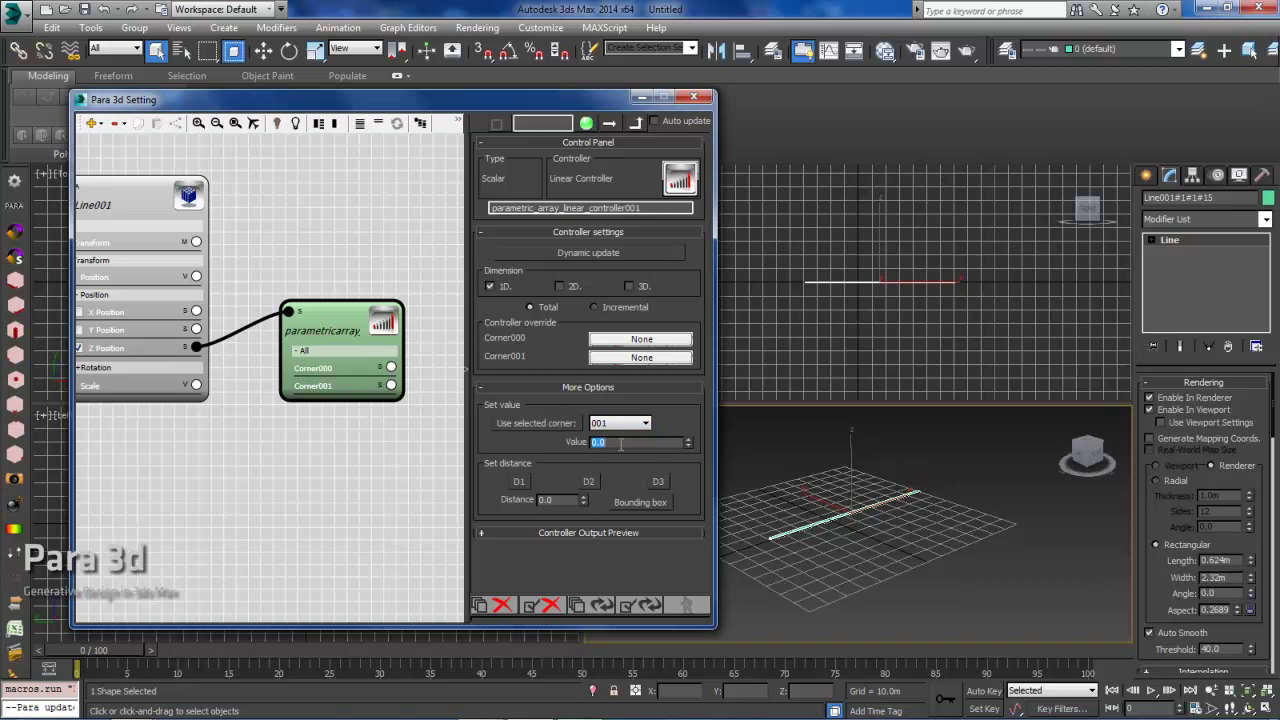
key("Return")
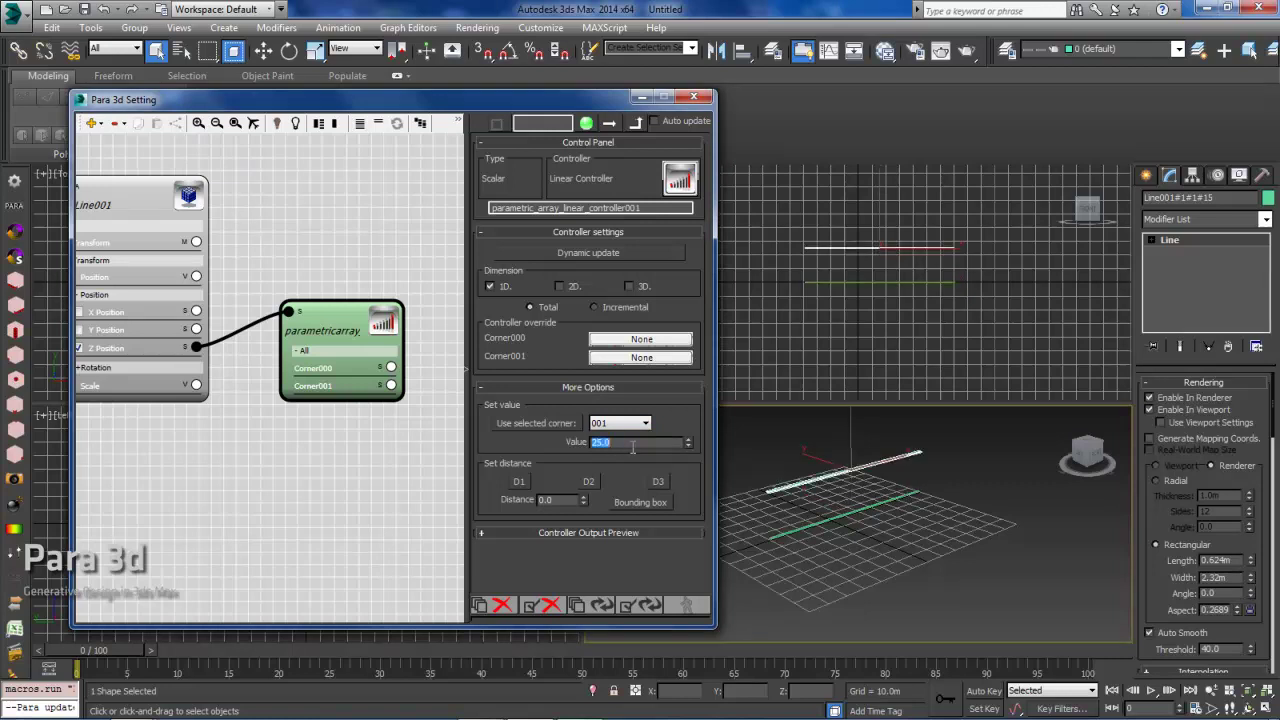
- Move the array's end beam up to a Z position of about 63 m and update all the array objects
middle_click_drag(788, 462, 801, 443, "alt")
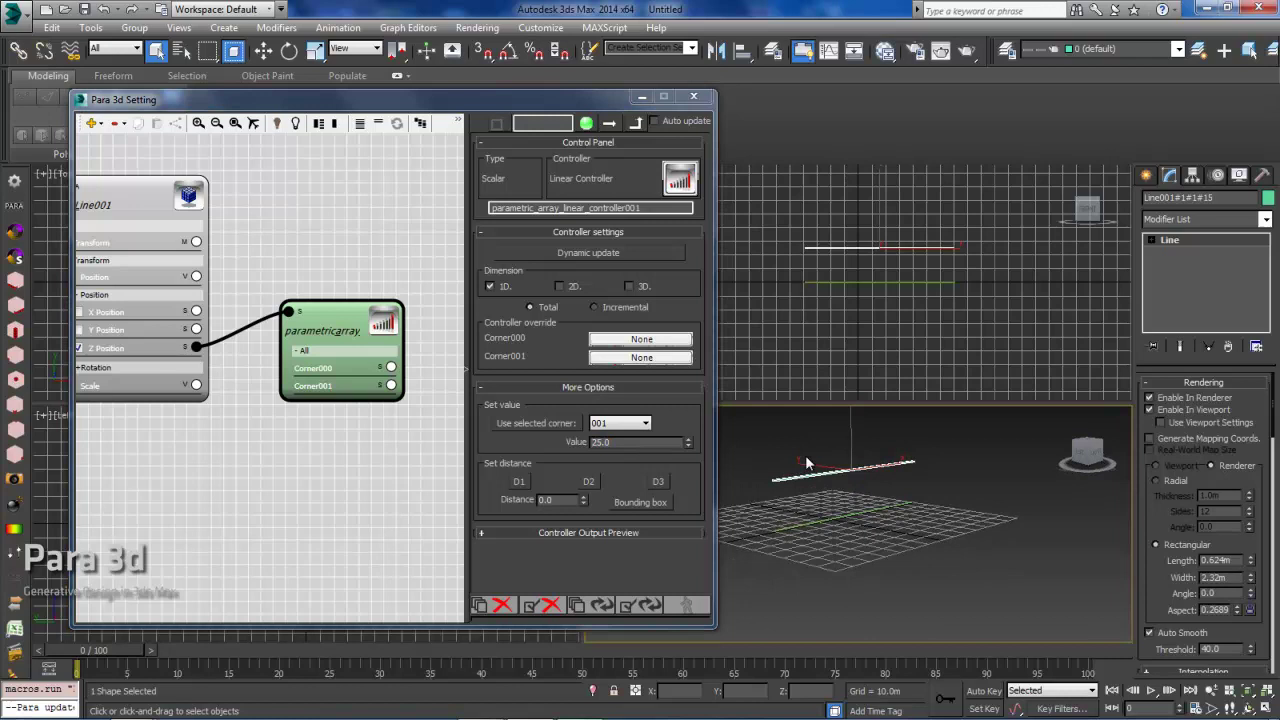
middle_click_drag(928, 493, 826, 477, "alt")
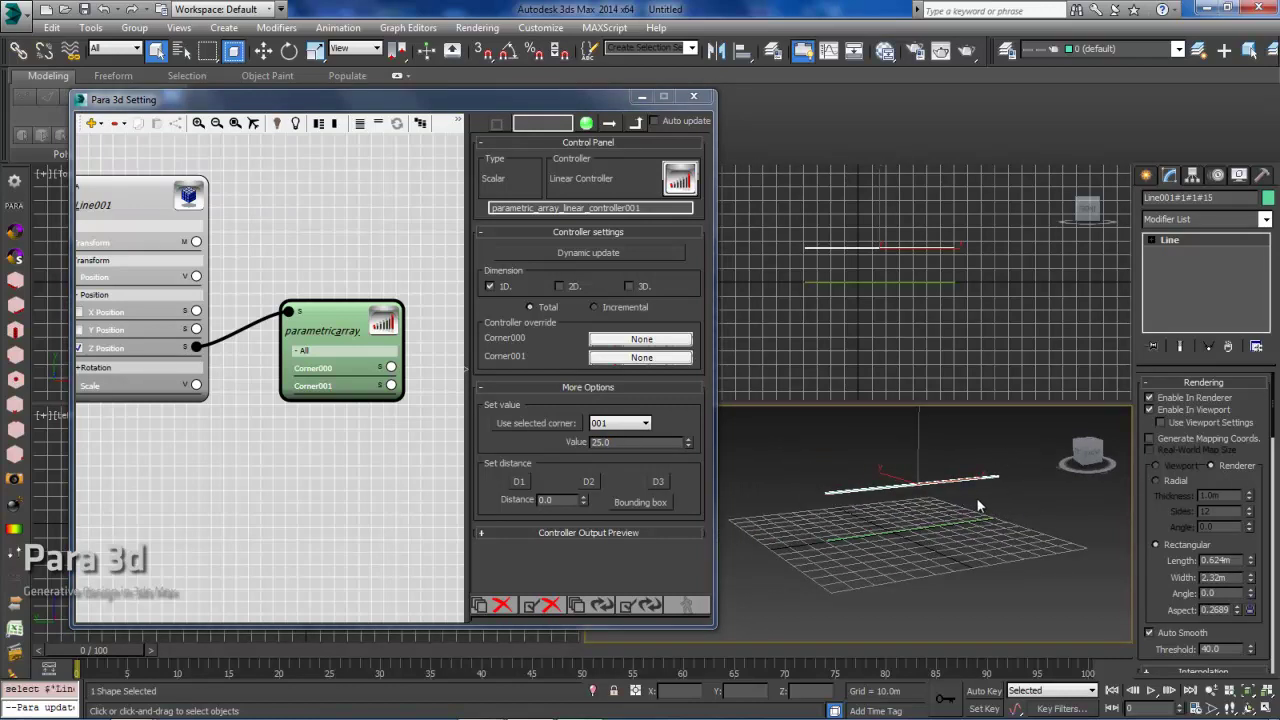
key("w")
middle_click_drag(976, 497, 943, 530, "alt")
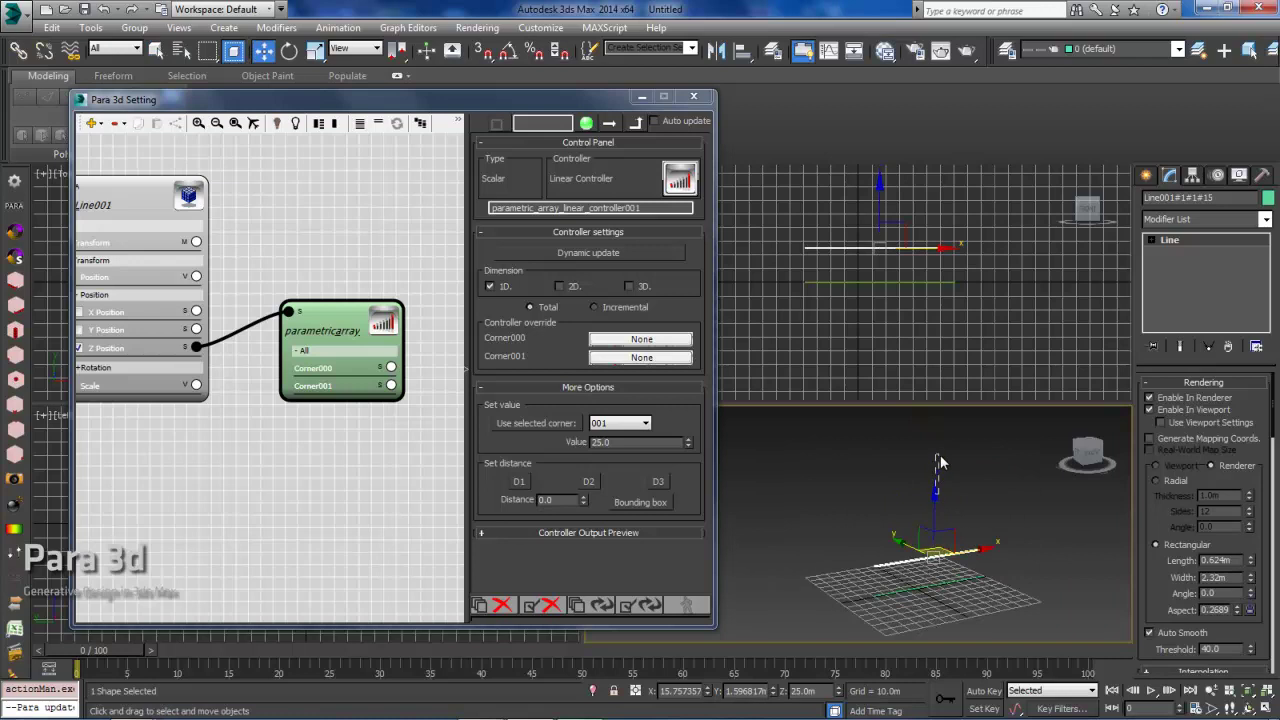
left_click(934, 502)
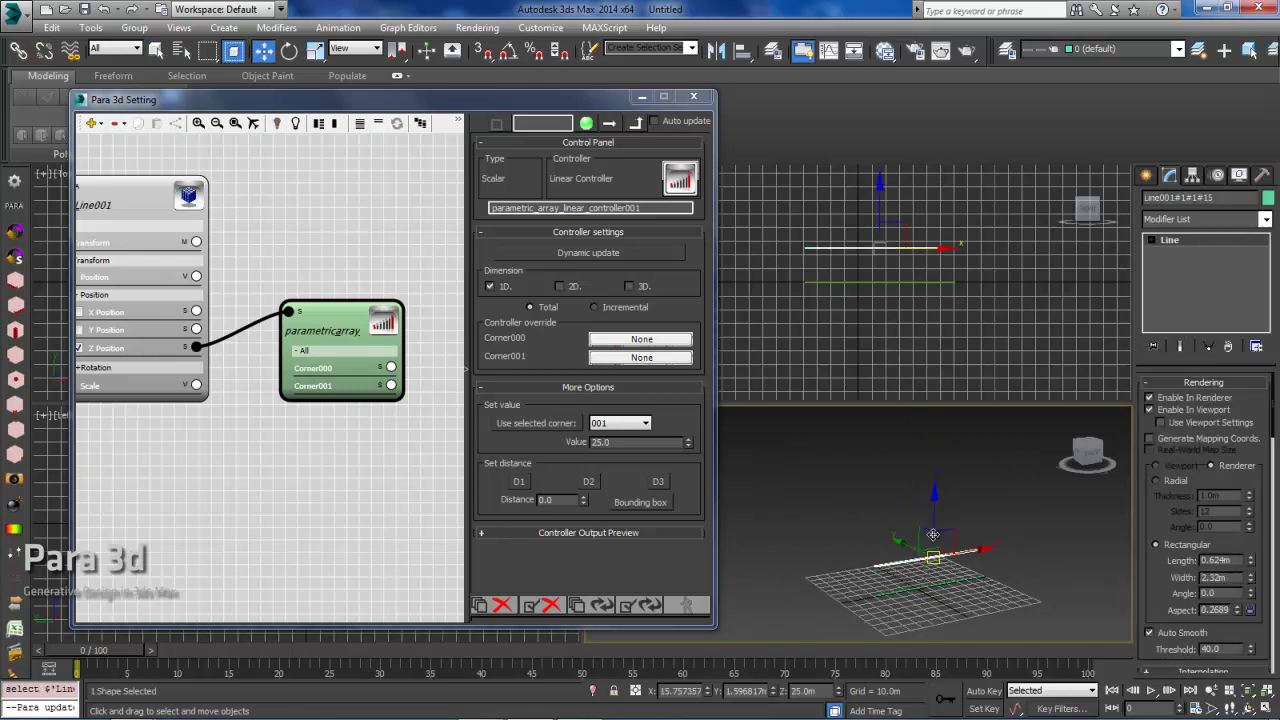
left_click_drag(935, 494, 935, 452)
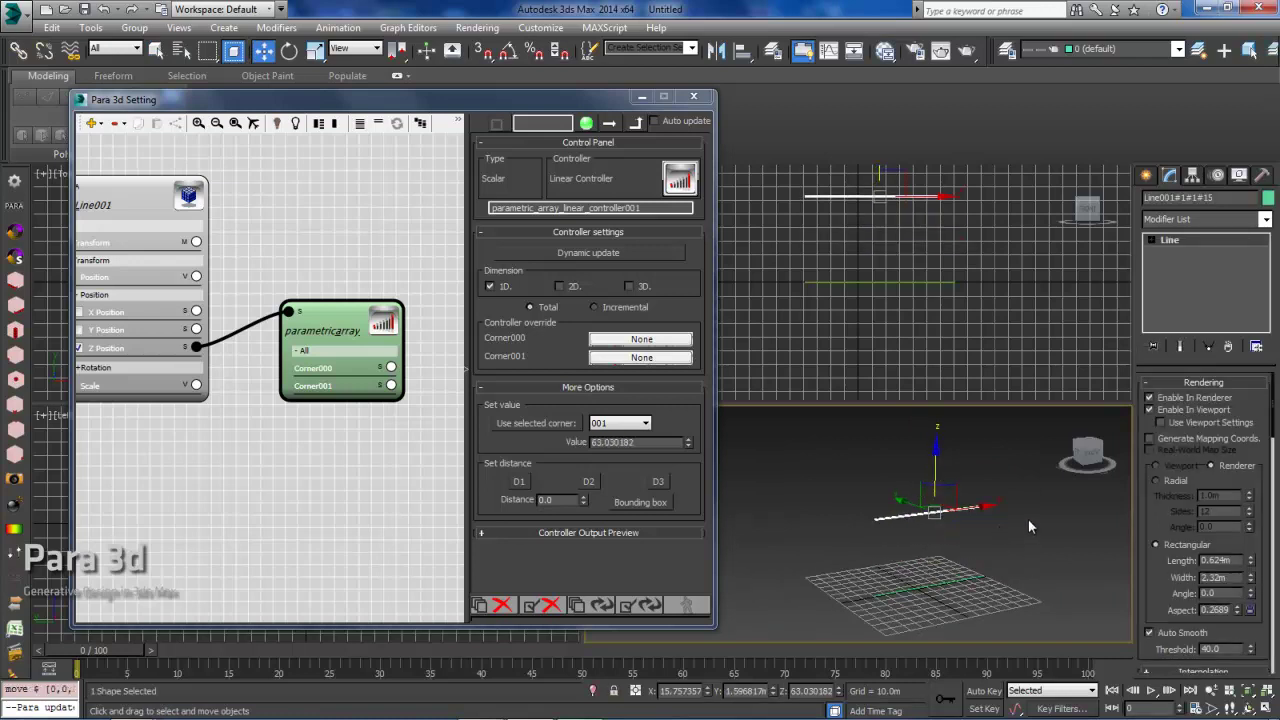
left_click(1010, 520)
scroll(887, 512, "up", 2)
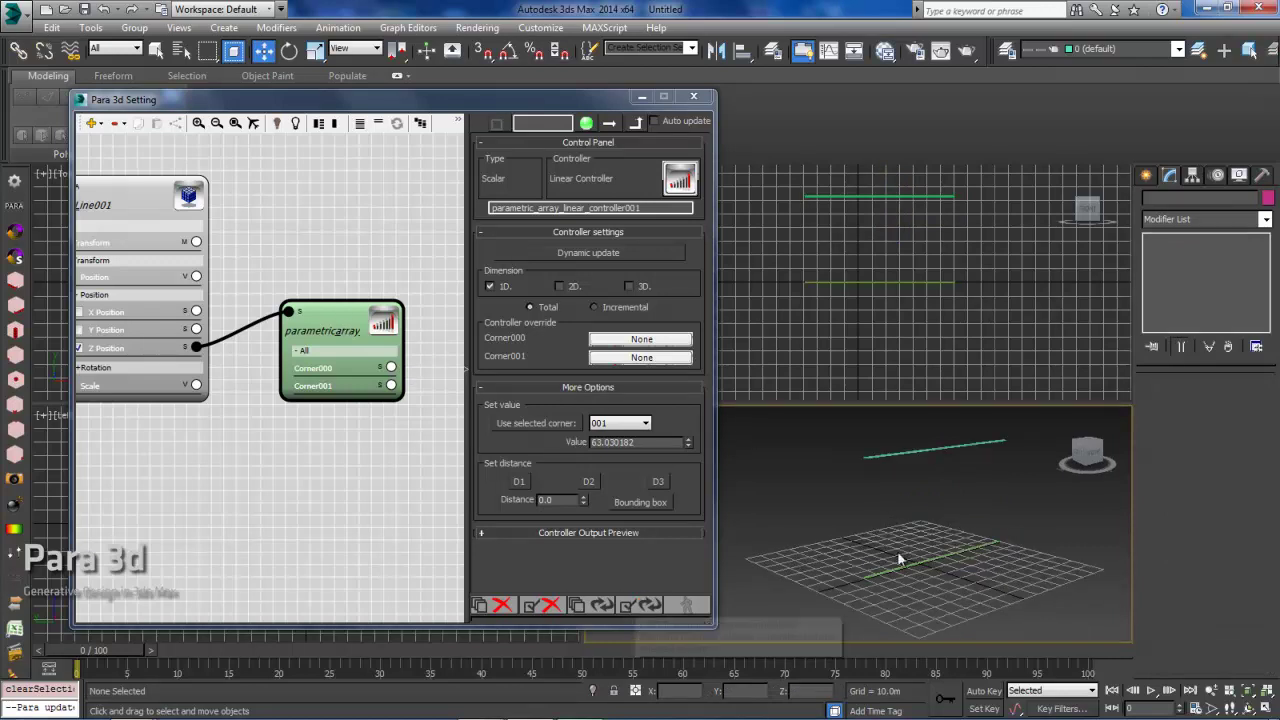
left_click(634, 607)
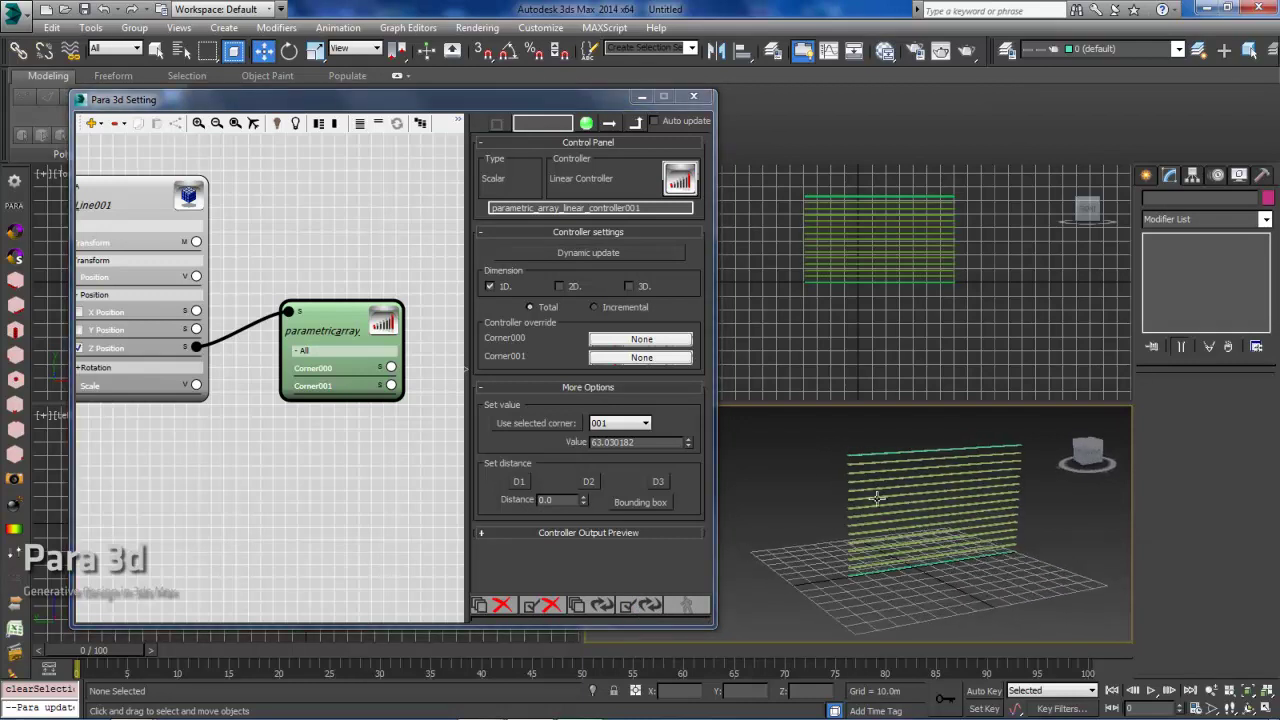
- Raise the linear controller's corner 001 value to about 73.23
middle_click_drag(883, 476, 877, 443, "alt")
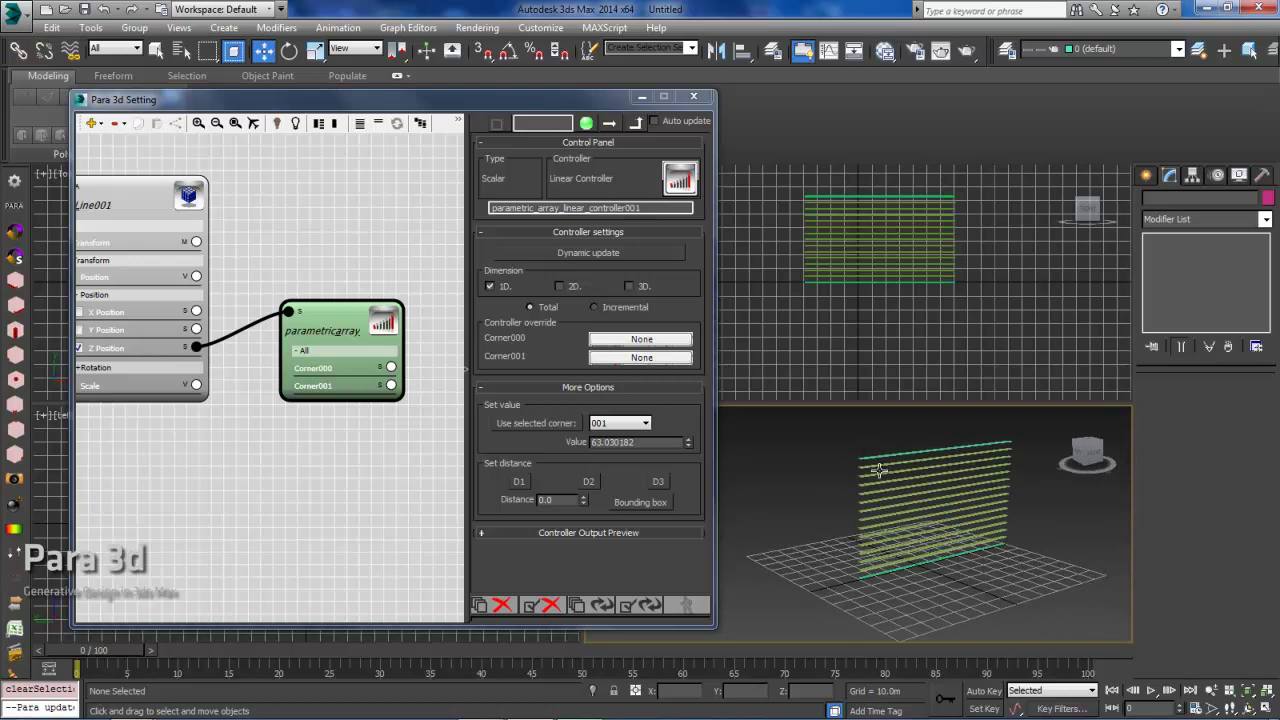
middle_click_drag(919, 480, 911, 482)
scroll(911, 481, "up", 5)
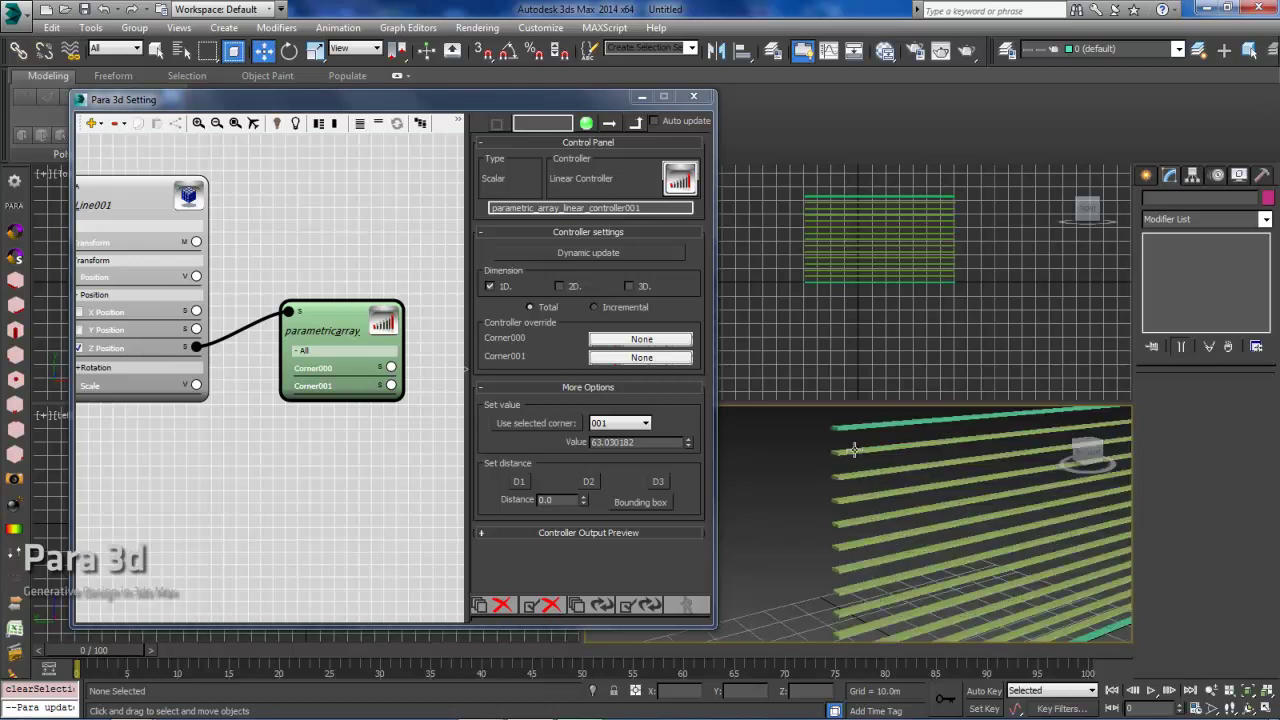
middle_click_drag(883, 514, 868, 484)
scroll(868, 484, "down", 3)
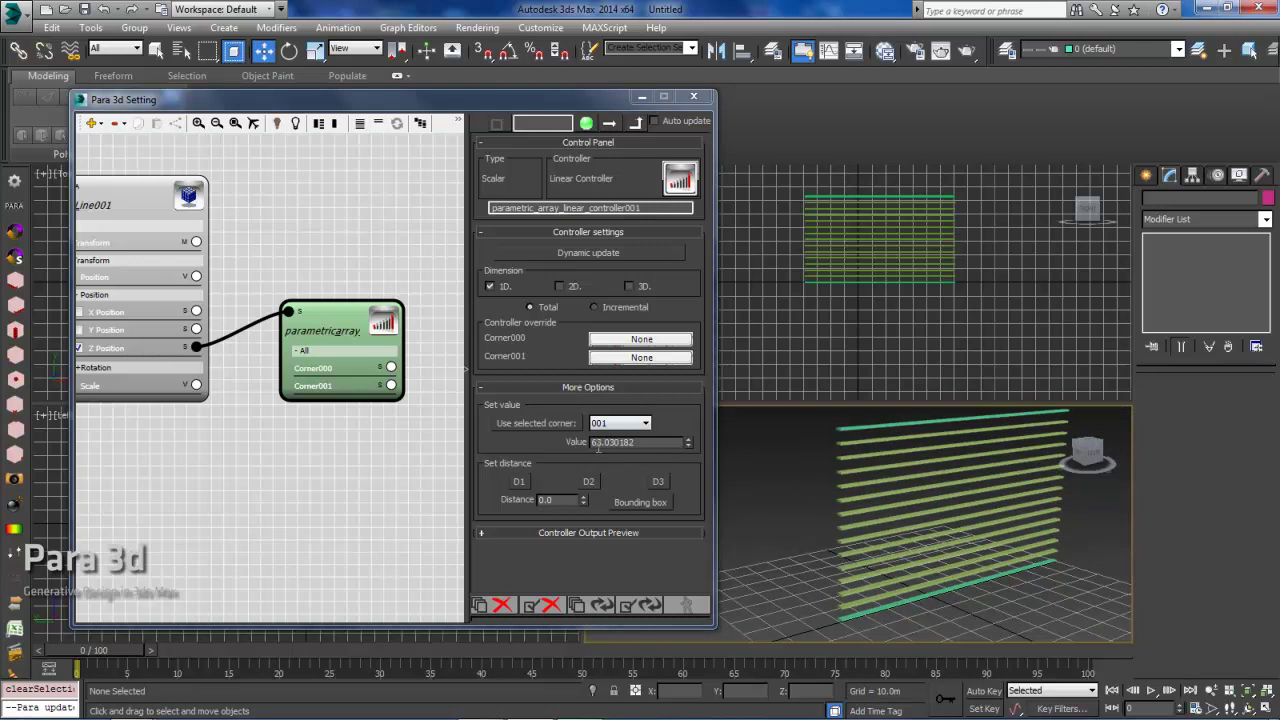
scroll(894, 472, "down", 2)
middle_click_drag(897, 474, 882, 480, "alt")
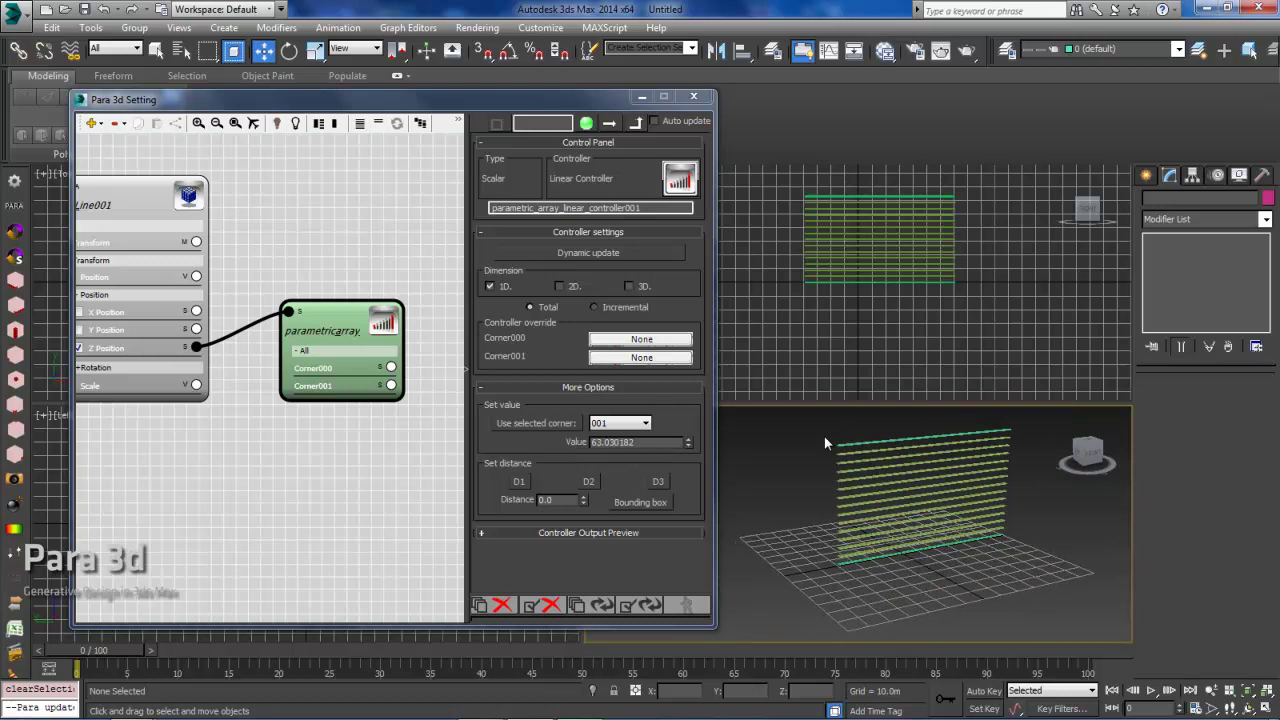
scroll(928, 456, "down", 3)
double_click(619, 443)
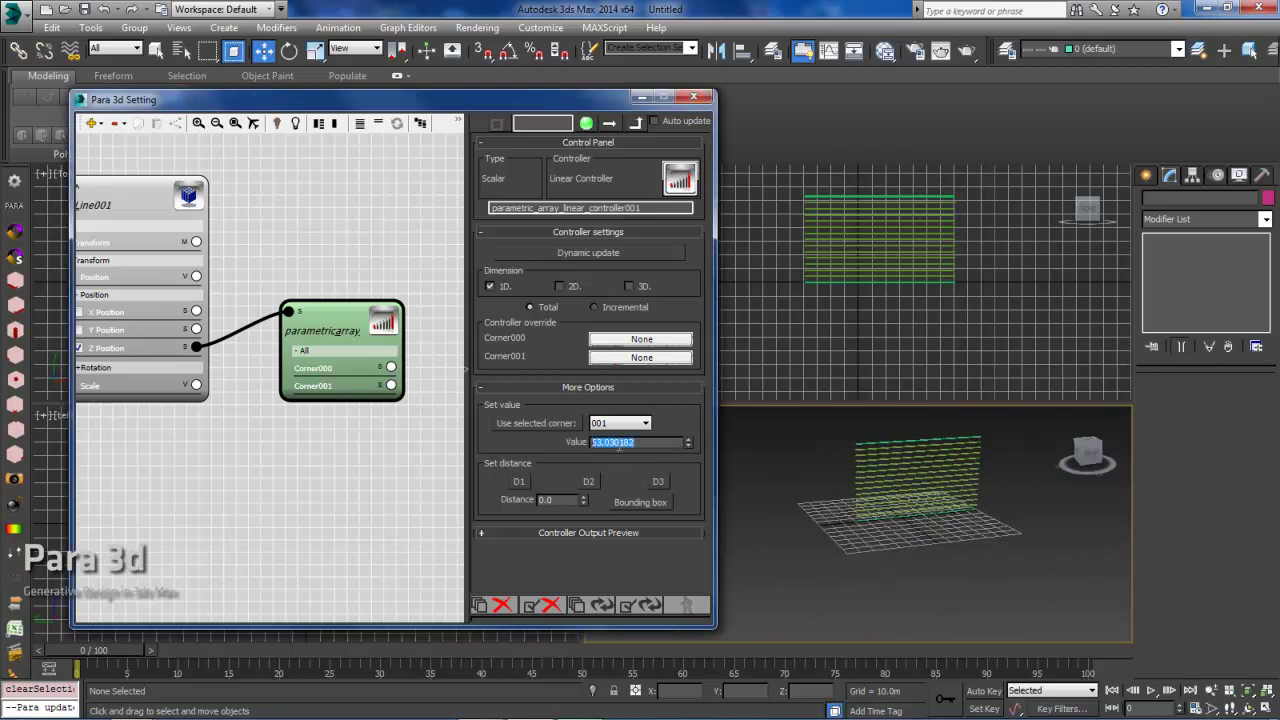
left_click_drag(690, 444, 687, 433)
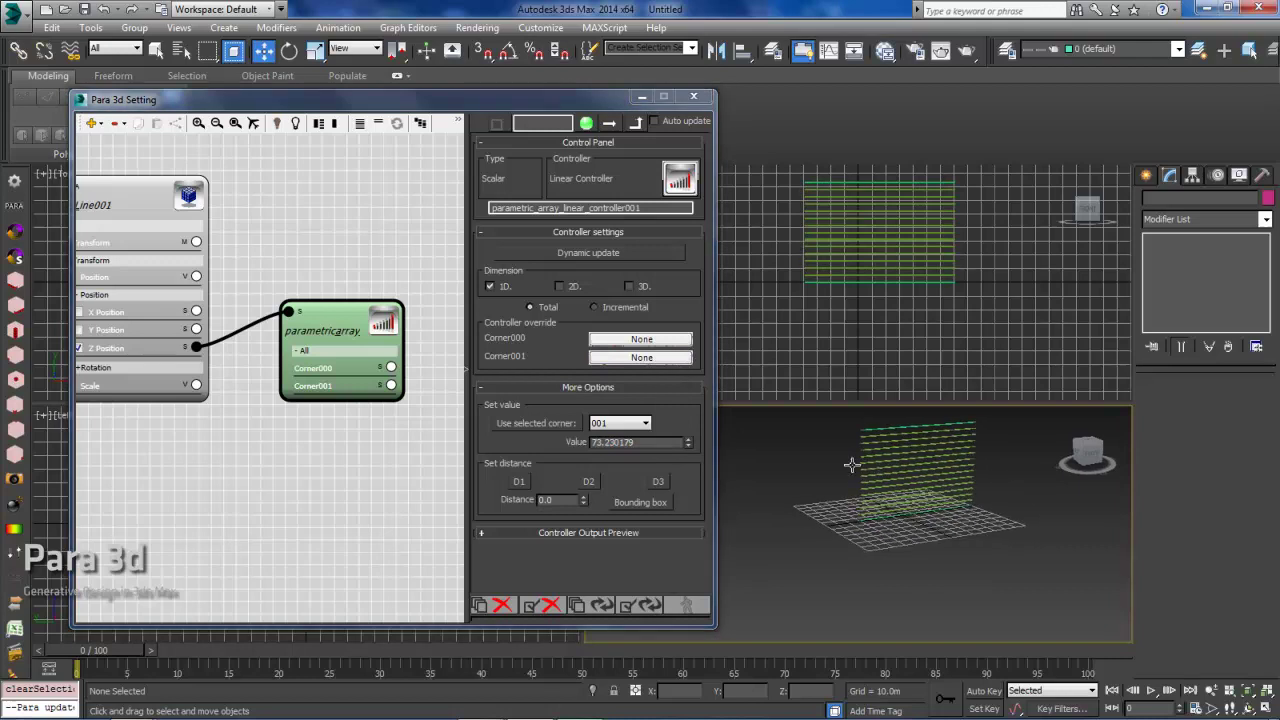
- Move the linear controller node further away from the array node in the graph
scroll(868, 468, "up", 5)
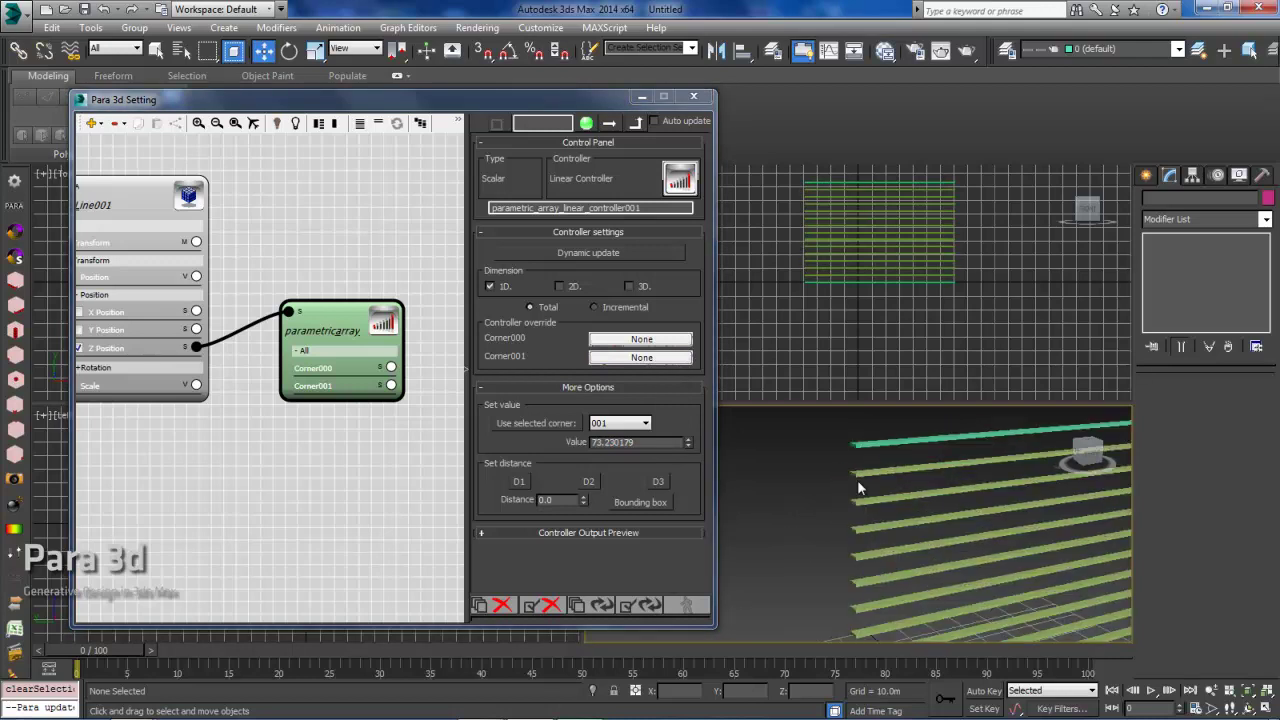
scroll(872, 496, "down", 5)
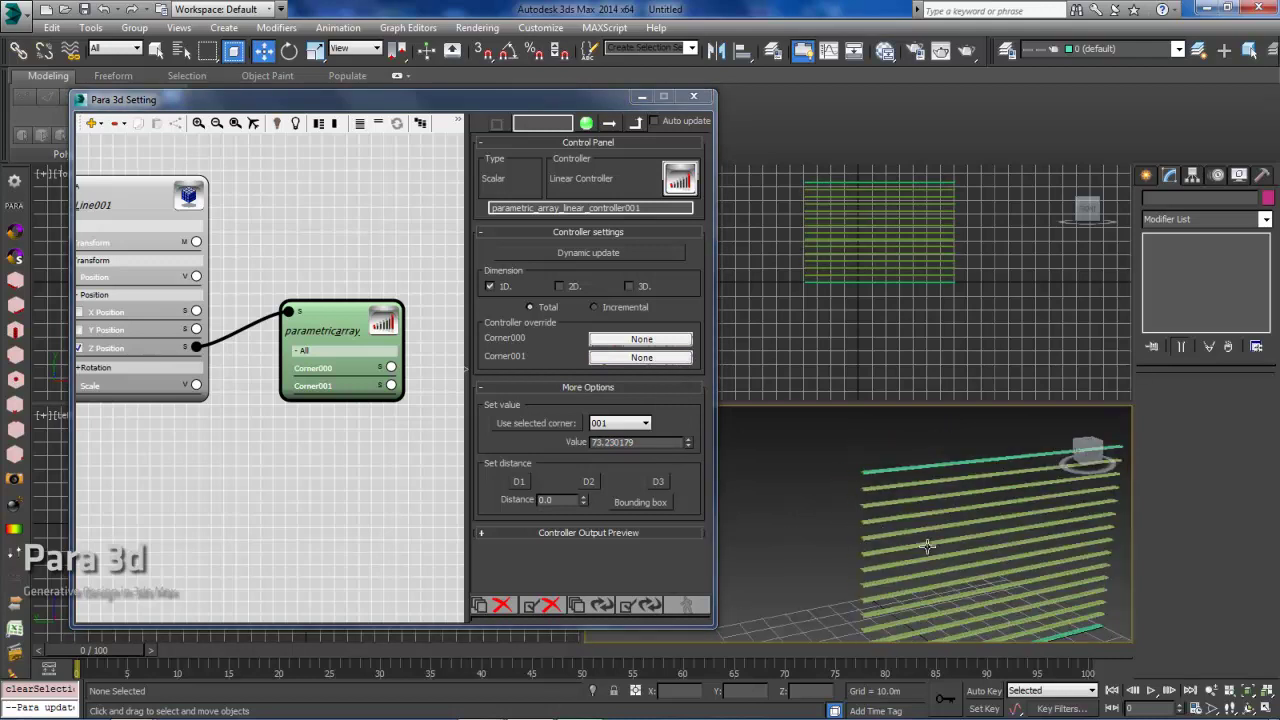
scroll(874, 492, "down", 4)
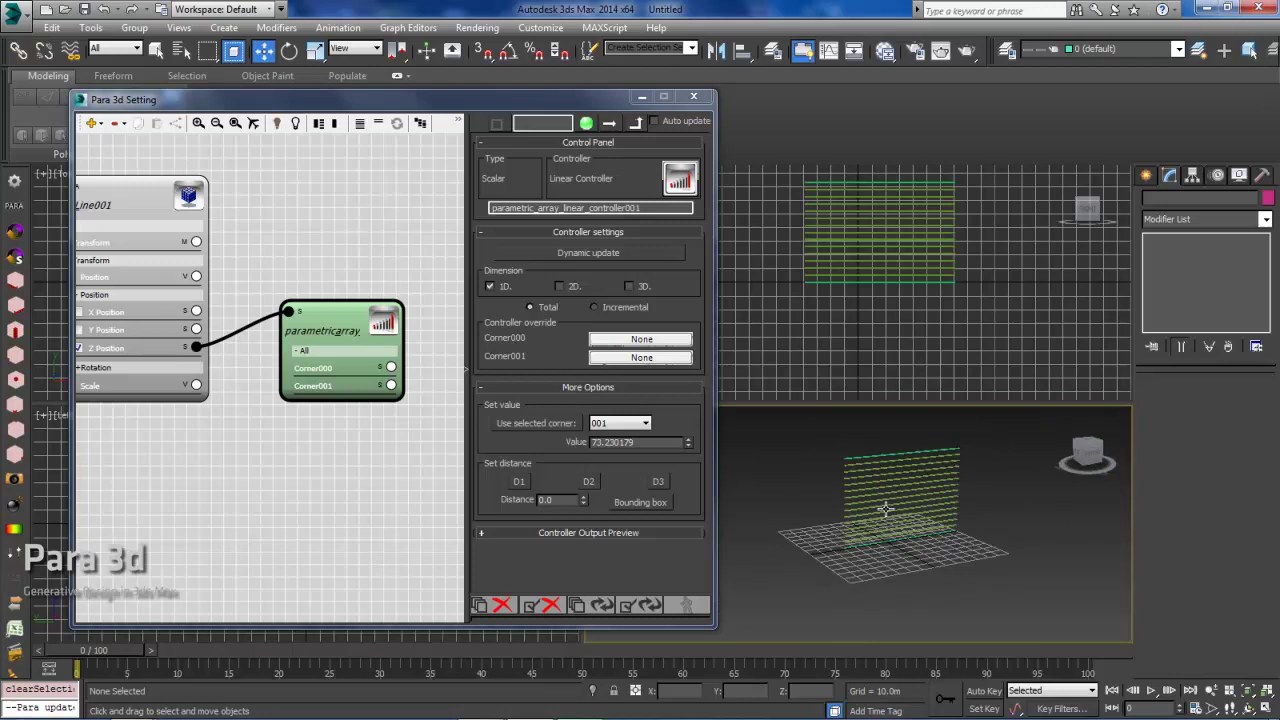
left_click(321, 323)
left_click_drag(343, 352, 365, 396)
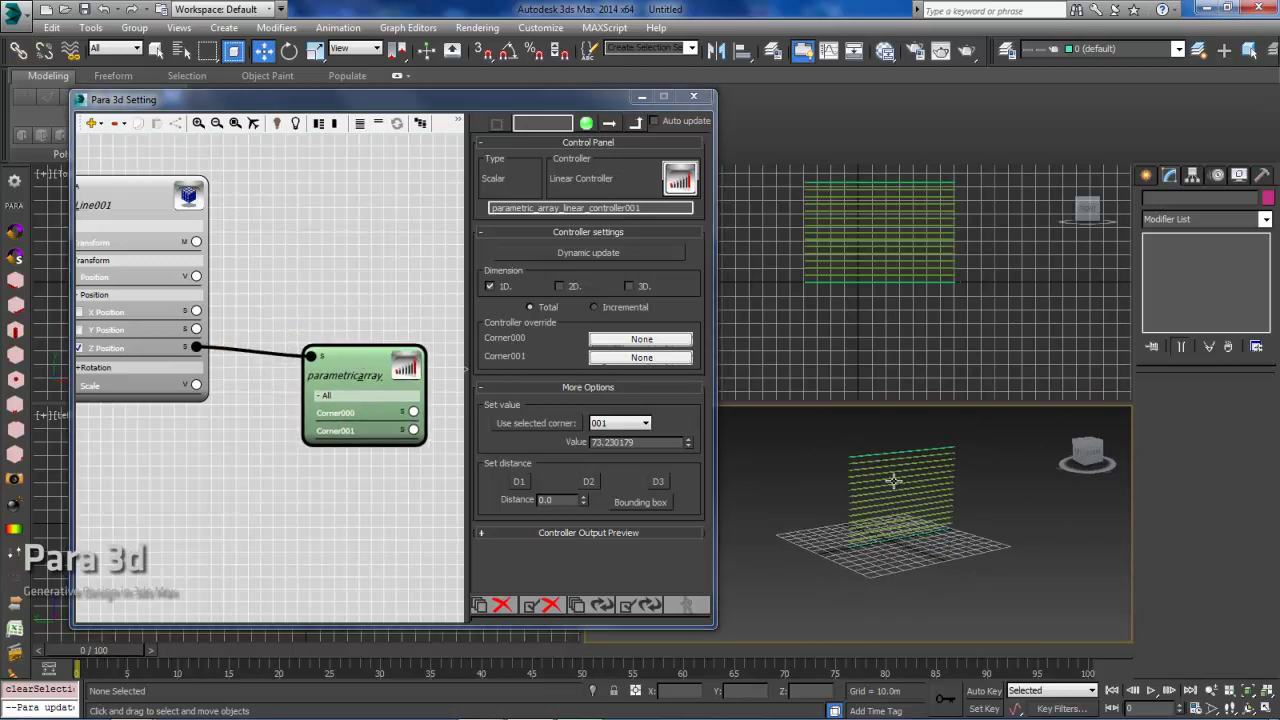
- Switch to Windows Photo Viewer to examine the facade in pencil office.JPG, and return to 3ds Max
scroll(872, 489, "up", 4)
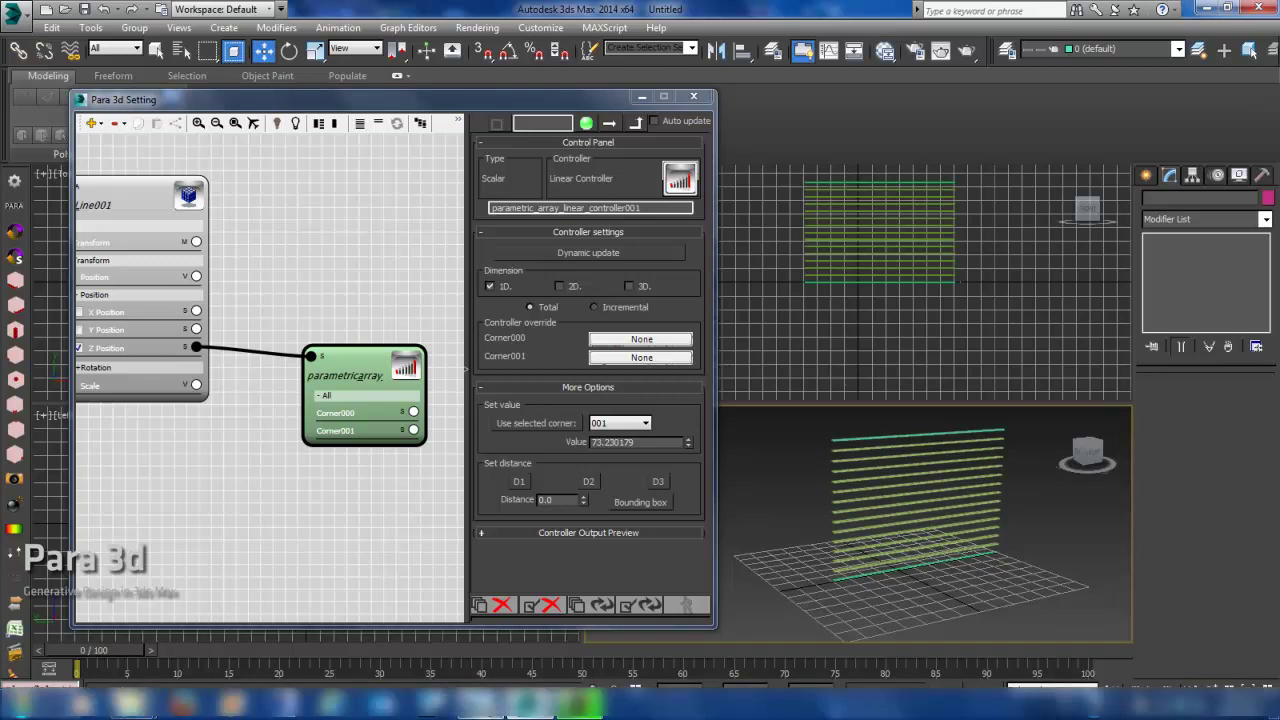
left_click(540, 688)
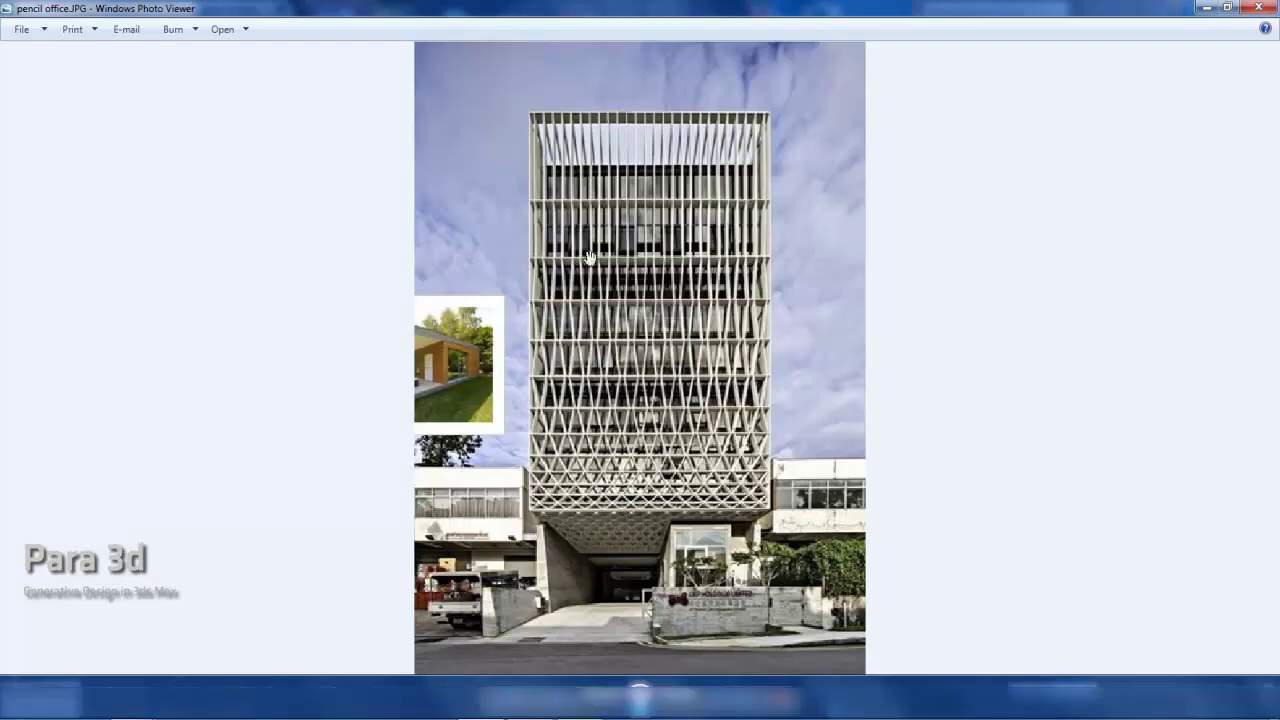
left_click(1206, 8)
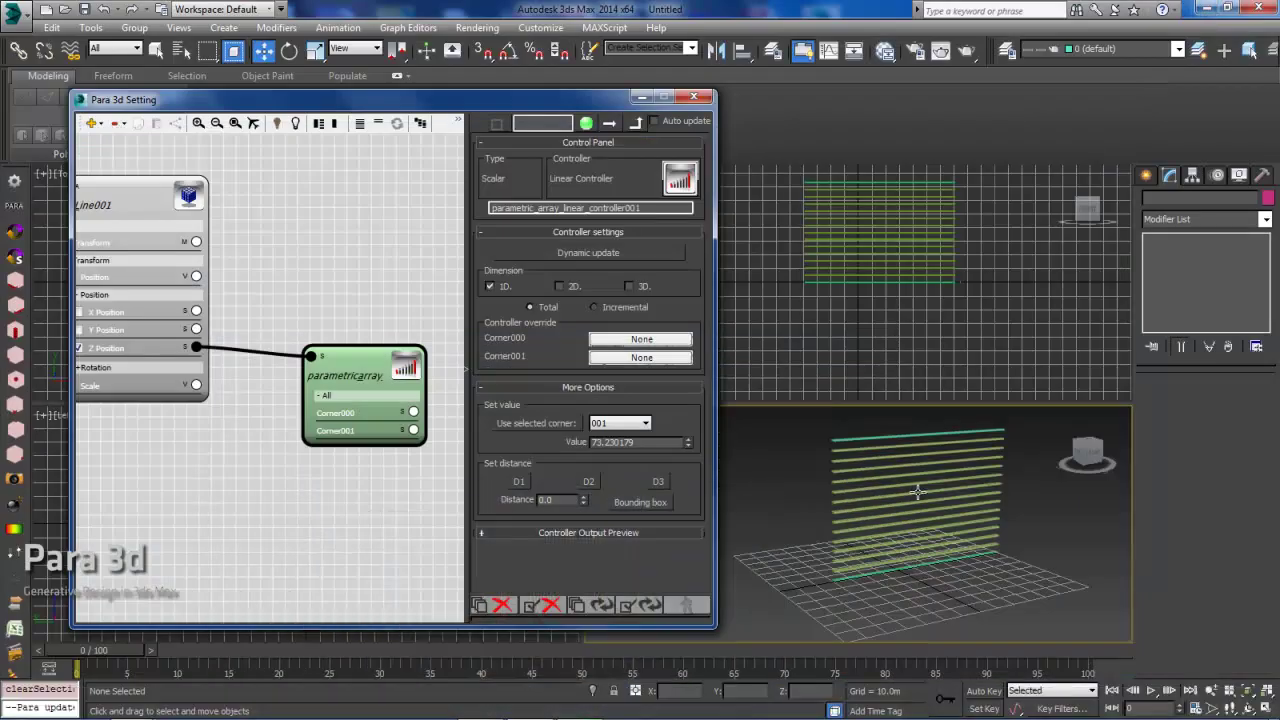
middle_click_drag(927, 477, 905, 476, "alt")
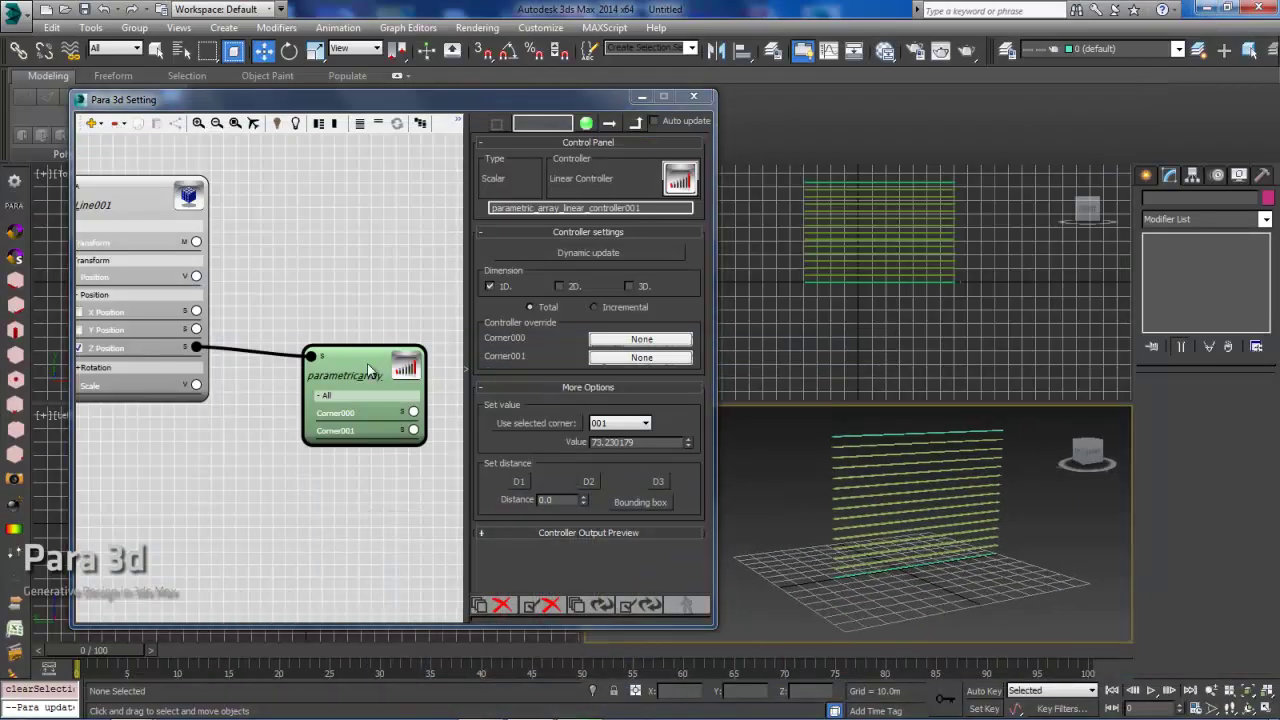
- Apply a Variable Override controller over the linear controller on Z Position, preserving the current controller as a sub-controller
mouse_move(366, 357)
left_mouse_down()
mouse_move(365, 382)
mouse_move(360, 359)
left_mouse_up()
middle_click_drag(350, 314, 288, 322)
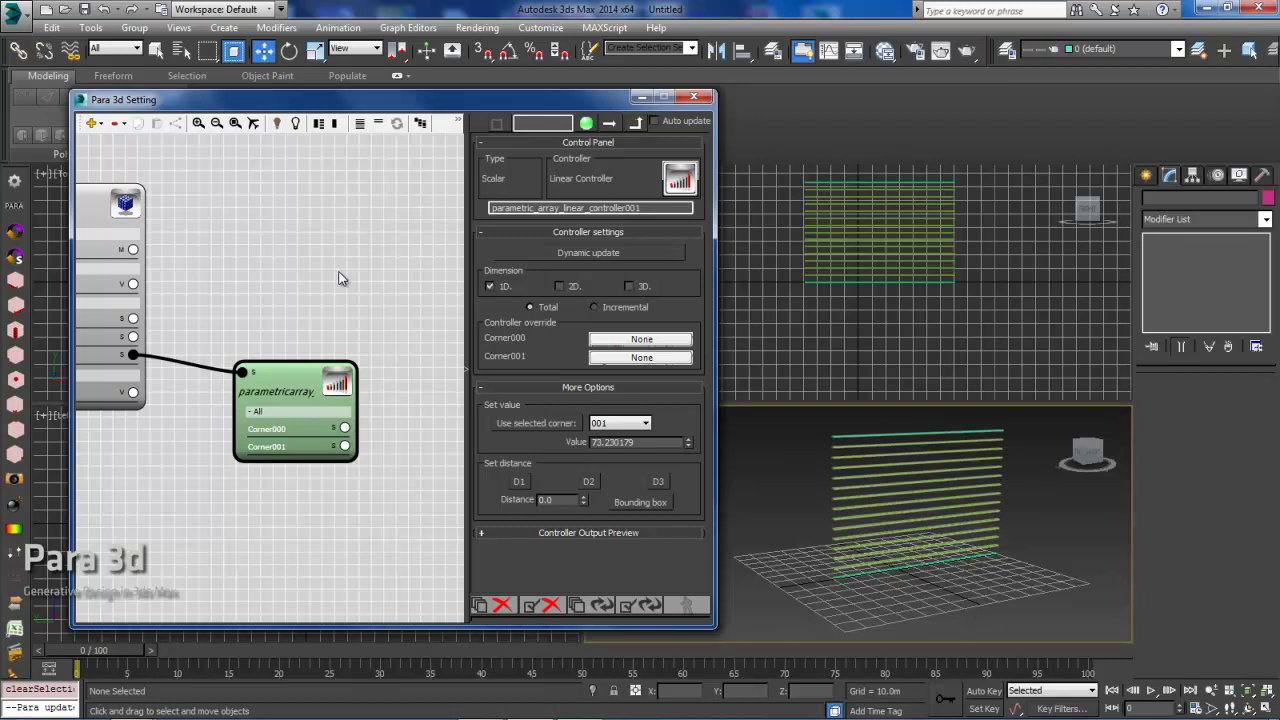
left_click(677, 177)
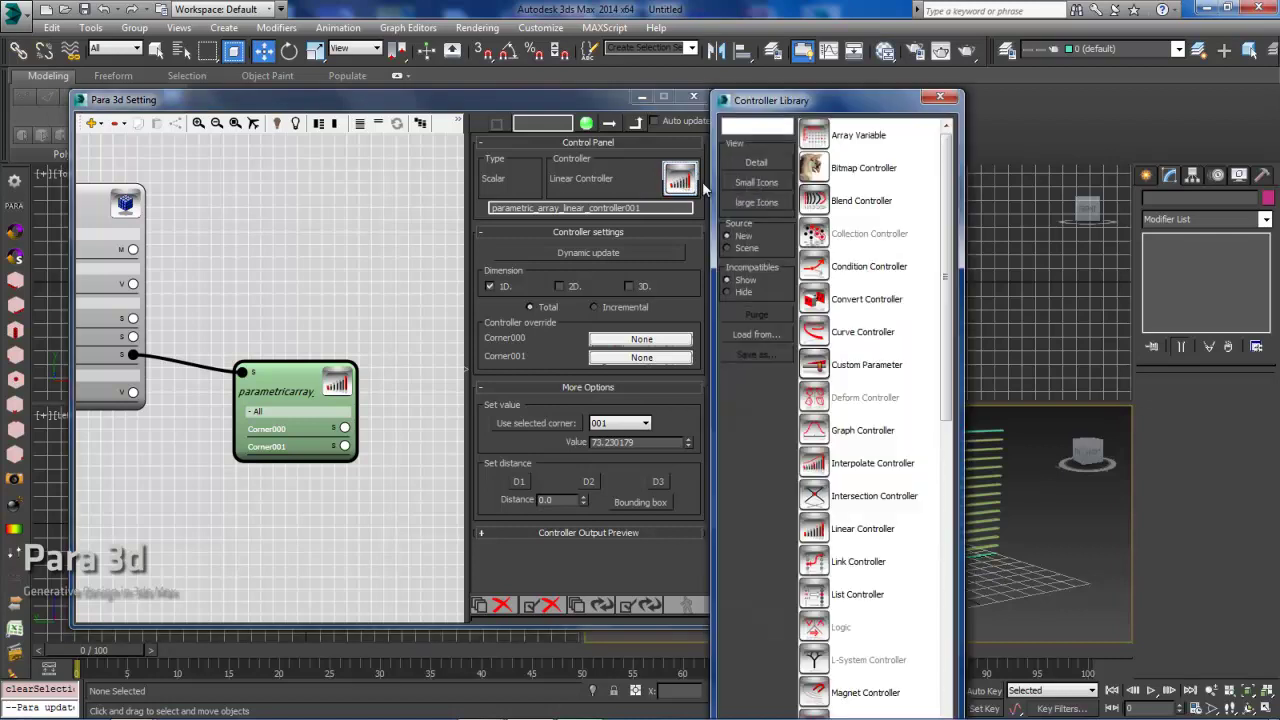
type("var")
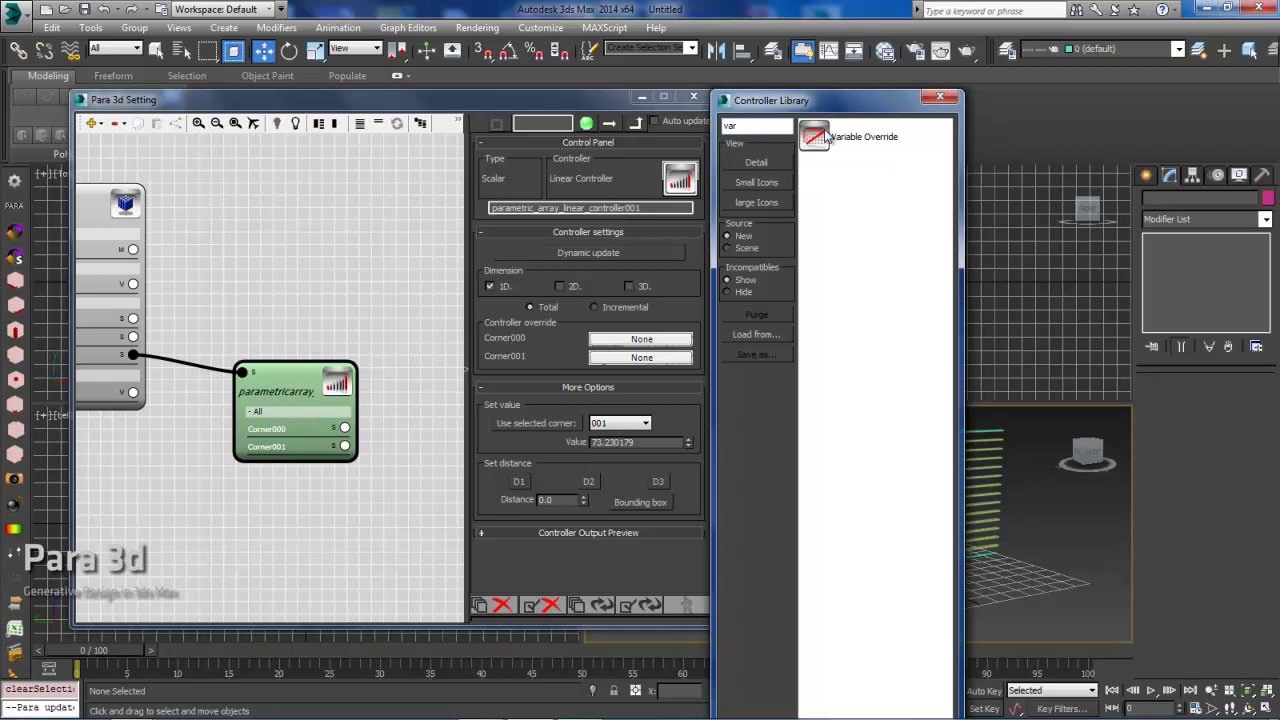
left_click_drag(815, 136, 680, 181)
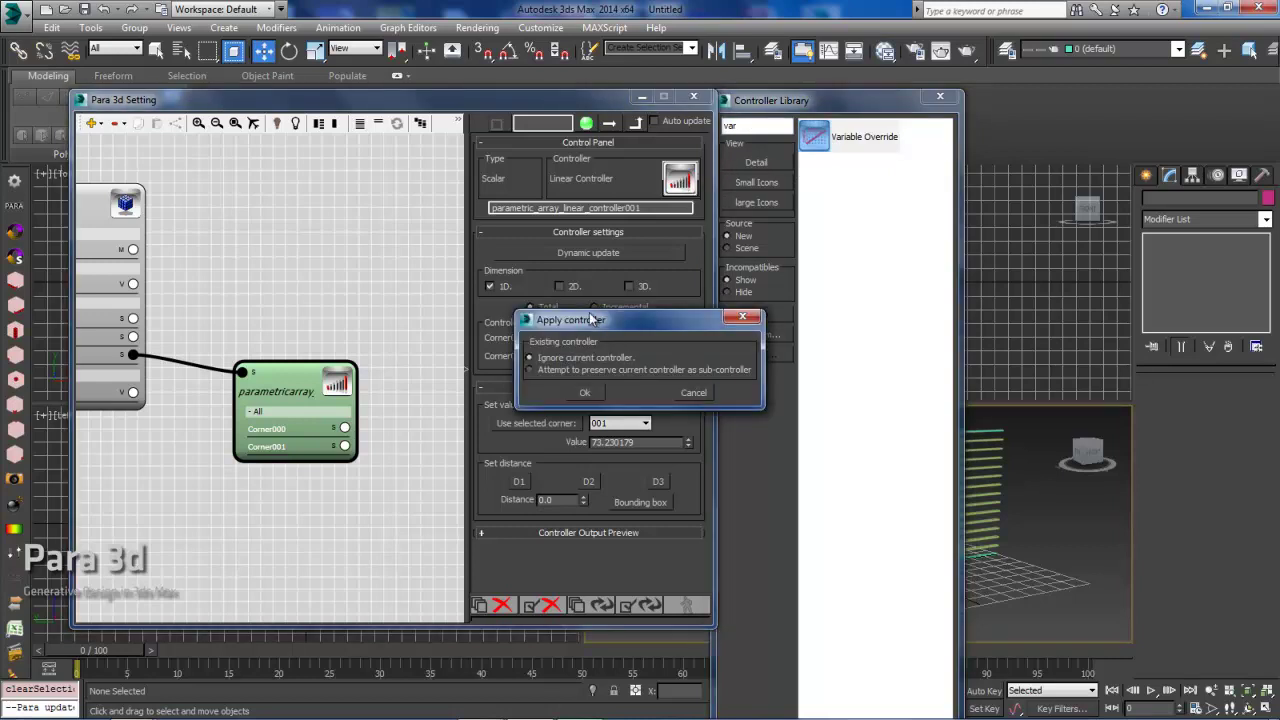
left_click_drag(600, 320, 572, 298)
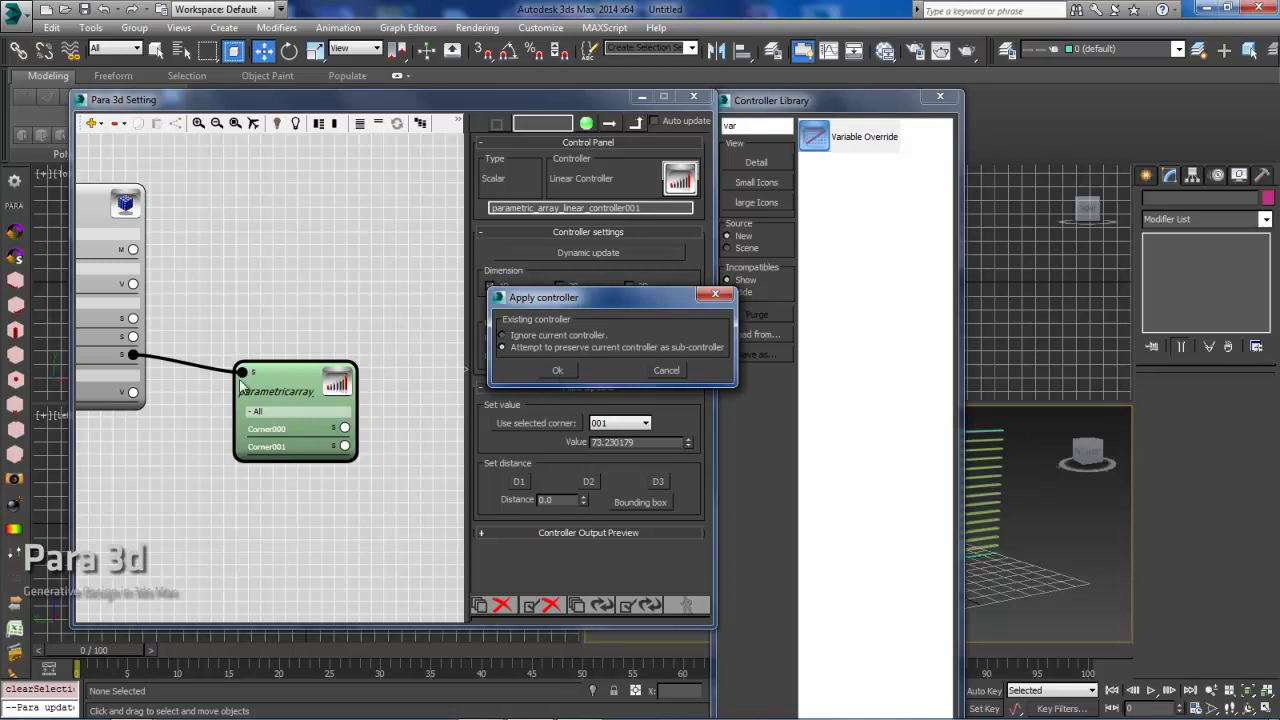
left_click(559, 371)
scroll(452, 362, "up", 3)
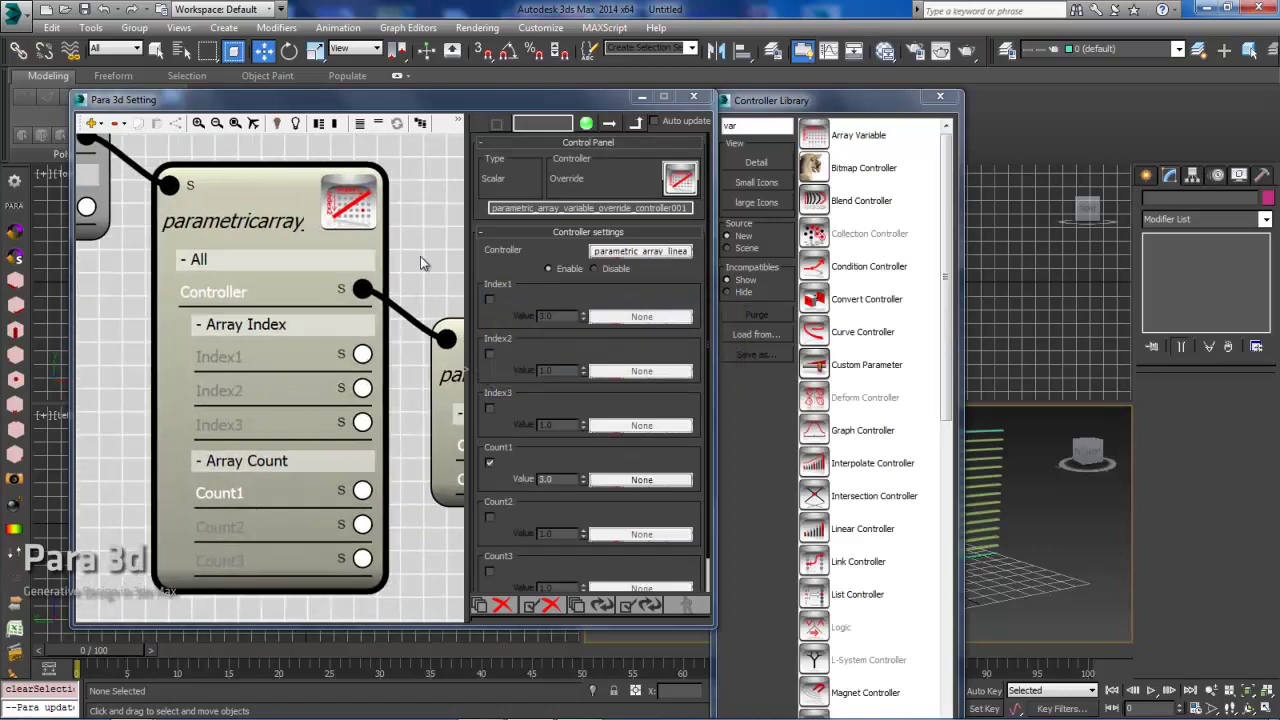
scroll(337, 300, "down", 5)
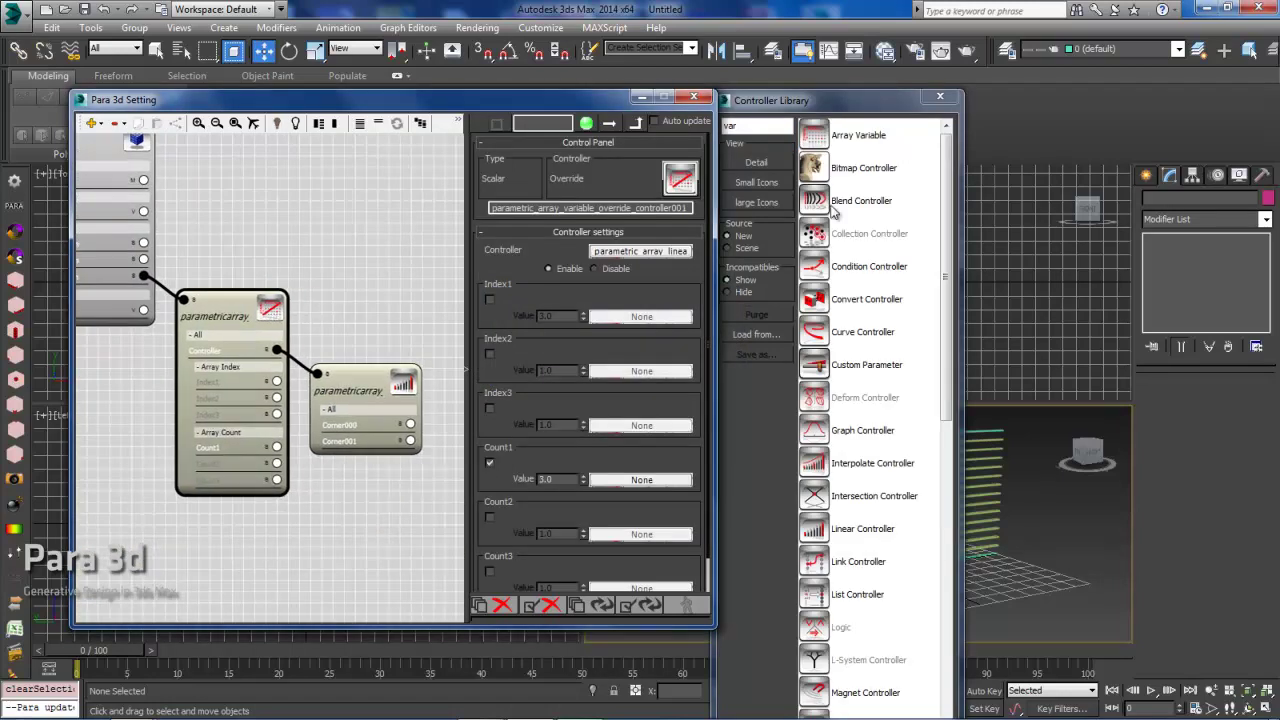
- Override Index1 instead of Count1 in the Variable Override controller on Z Position
left_click(940, 96)
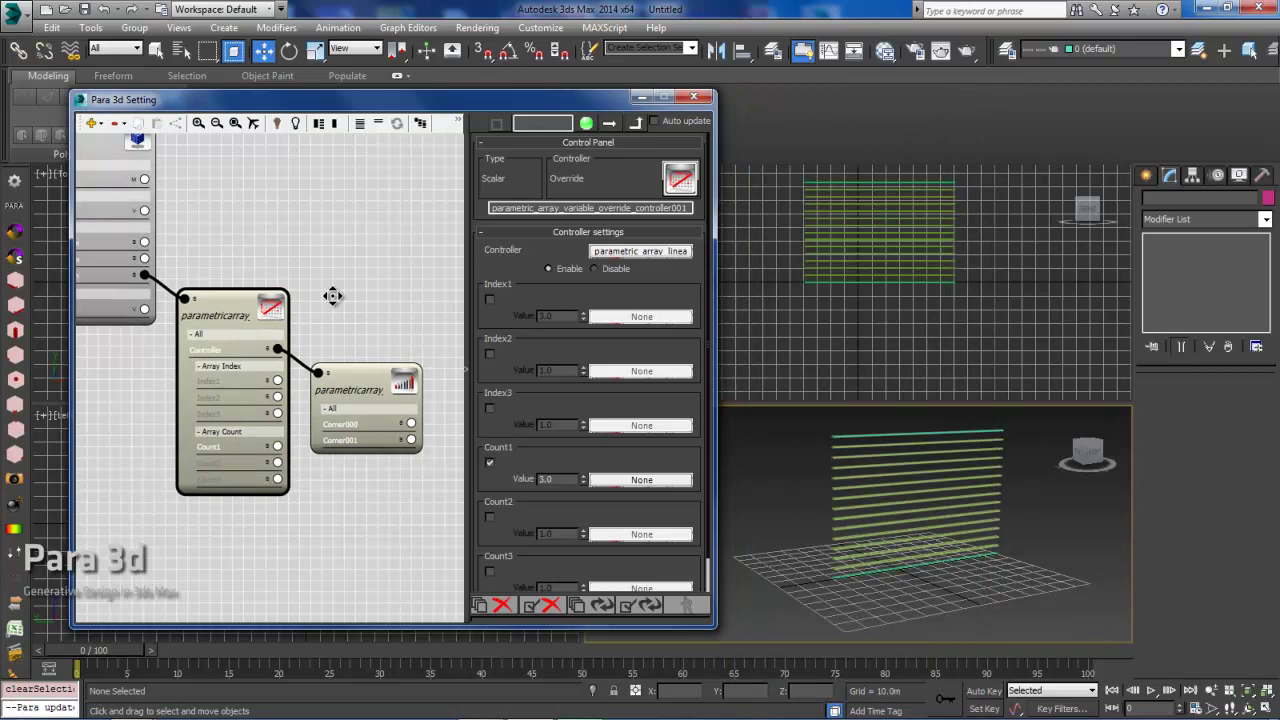
middle_click_drag(332, 296, 358, 285)
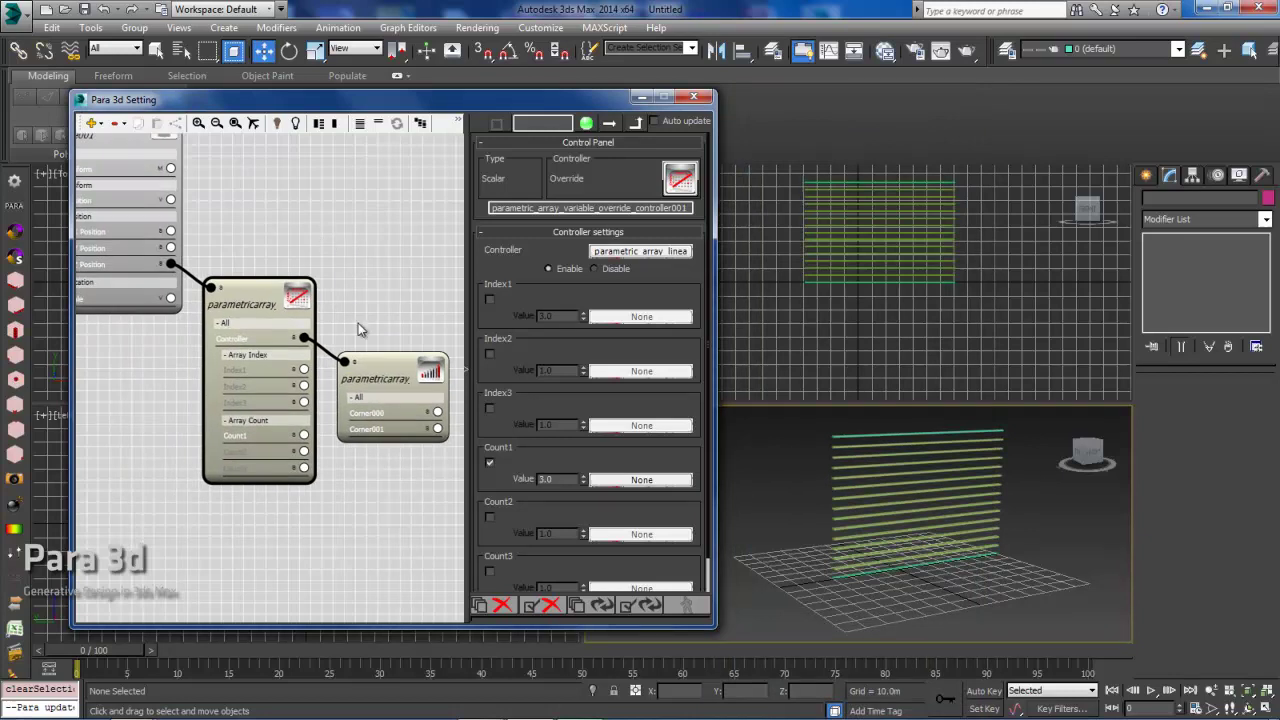
left_click_drag(251, 287, 199, 289)
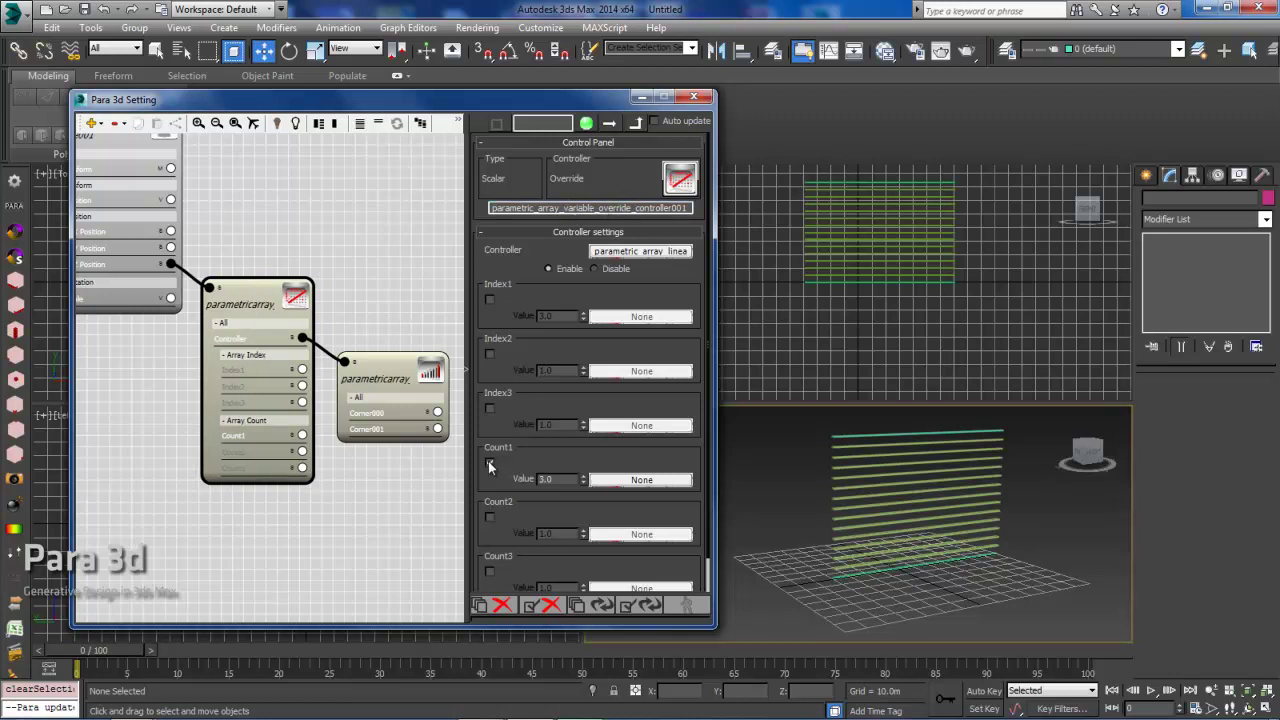
left_click(491, 298)
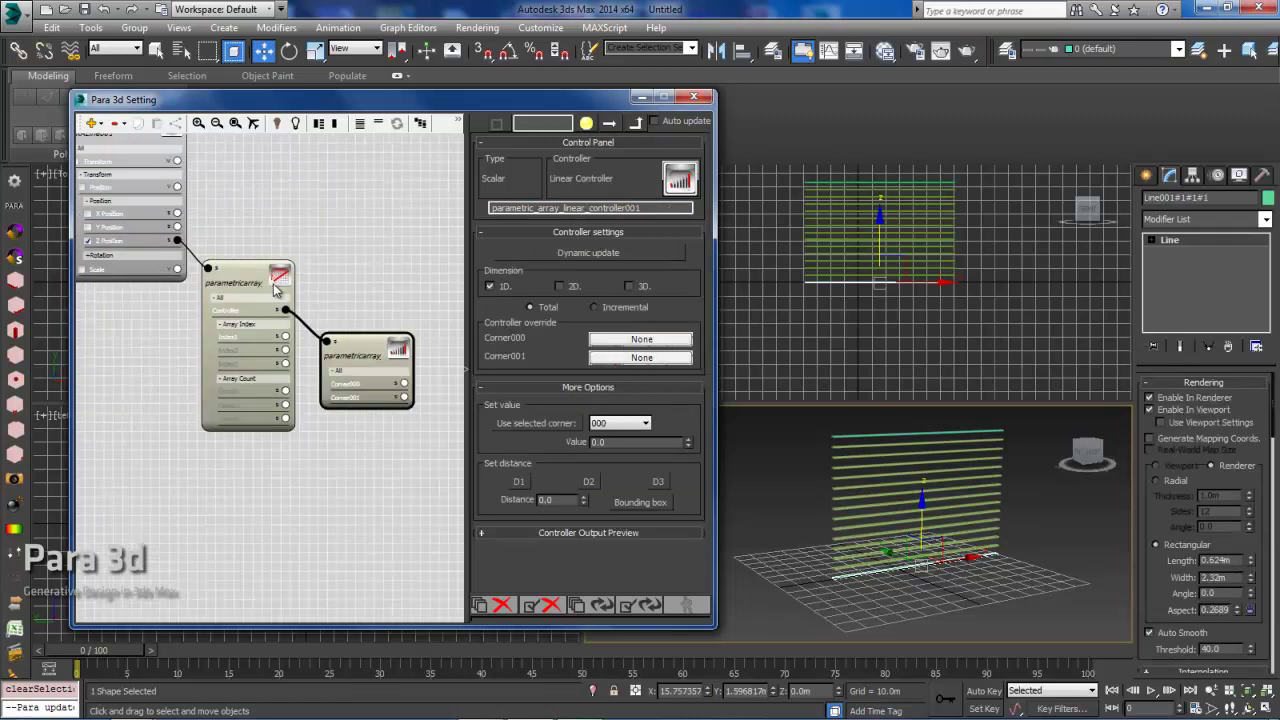
left_click(242, 279)
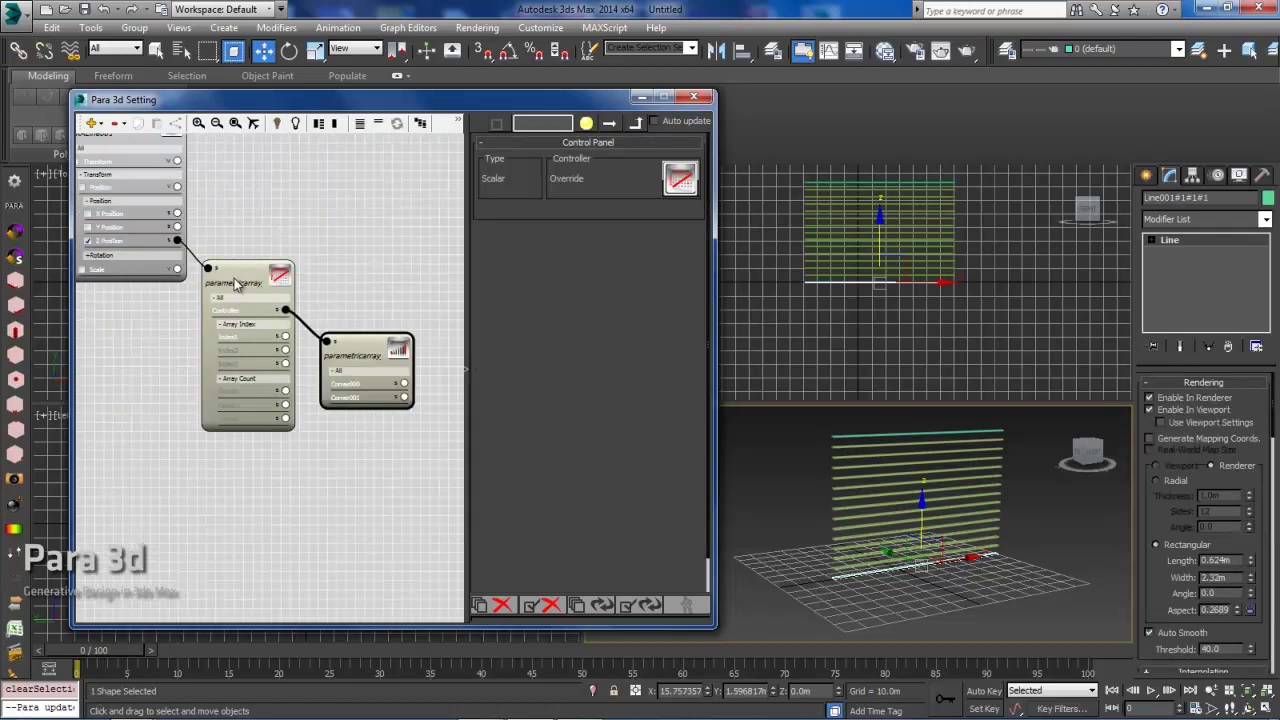
- Add an unconnected Graph Controller node from the controller library to the graph
mouse_move(355, 276)
middle_mouse_down()
mouse_move(319, 251)
mouse_move(374, 288)
middle_mouse_up()
scroll(365, 249, "down", 3)
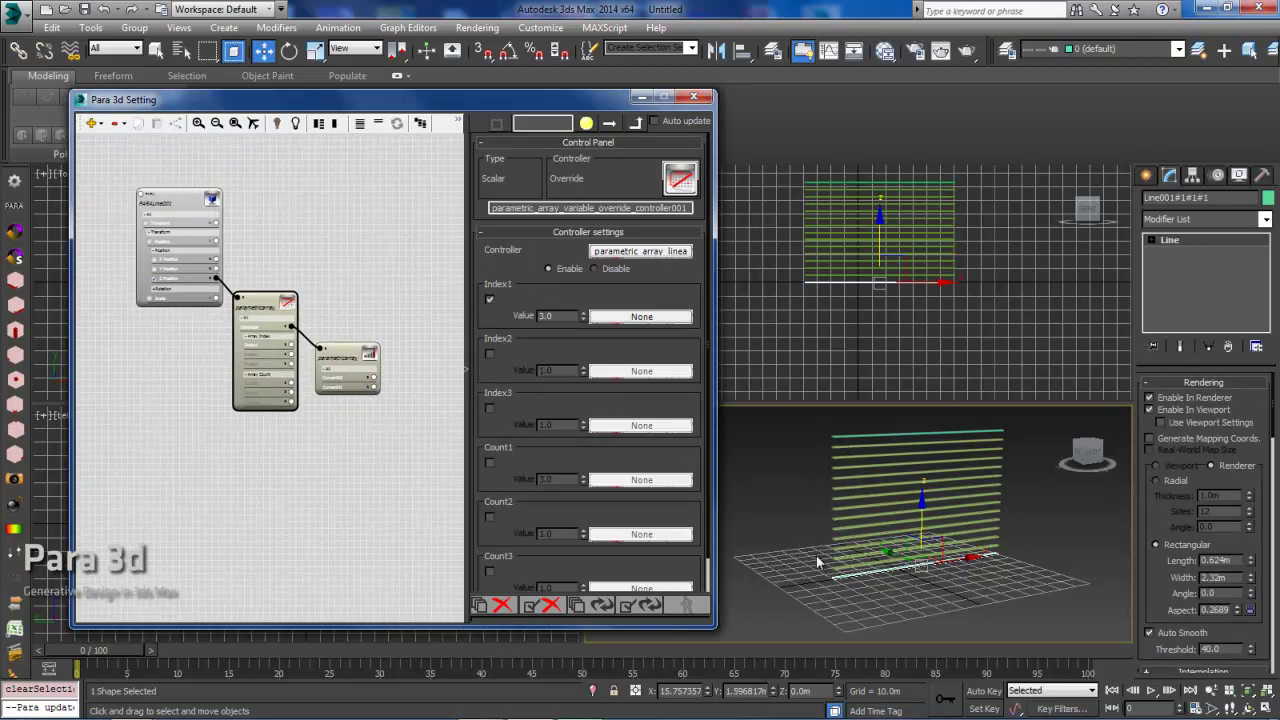
middle_click_drag(352, 442, 349, 435)
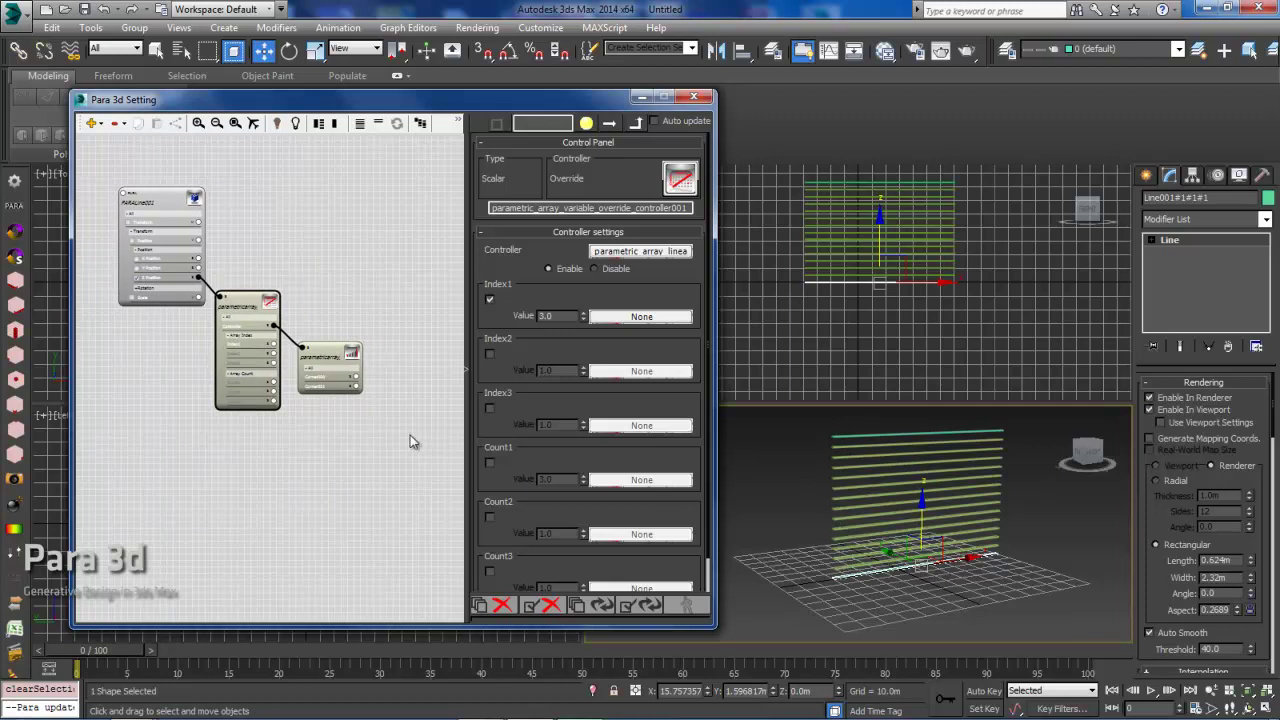
middle_click_drag(368, 416, 322, 418)
left_click(324, 448)
double_click(324, 449)
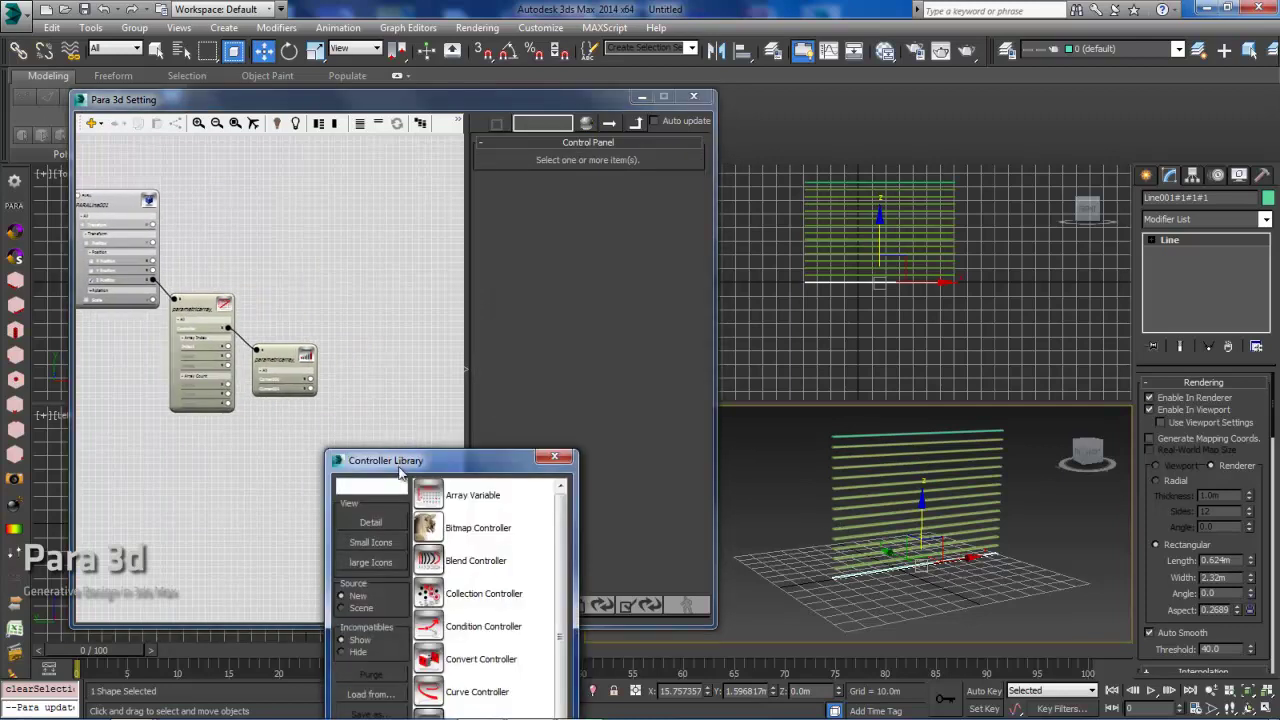
left_click_drag(402, 459, 506, 247)
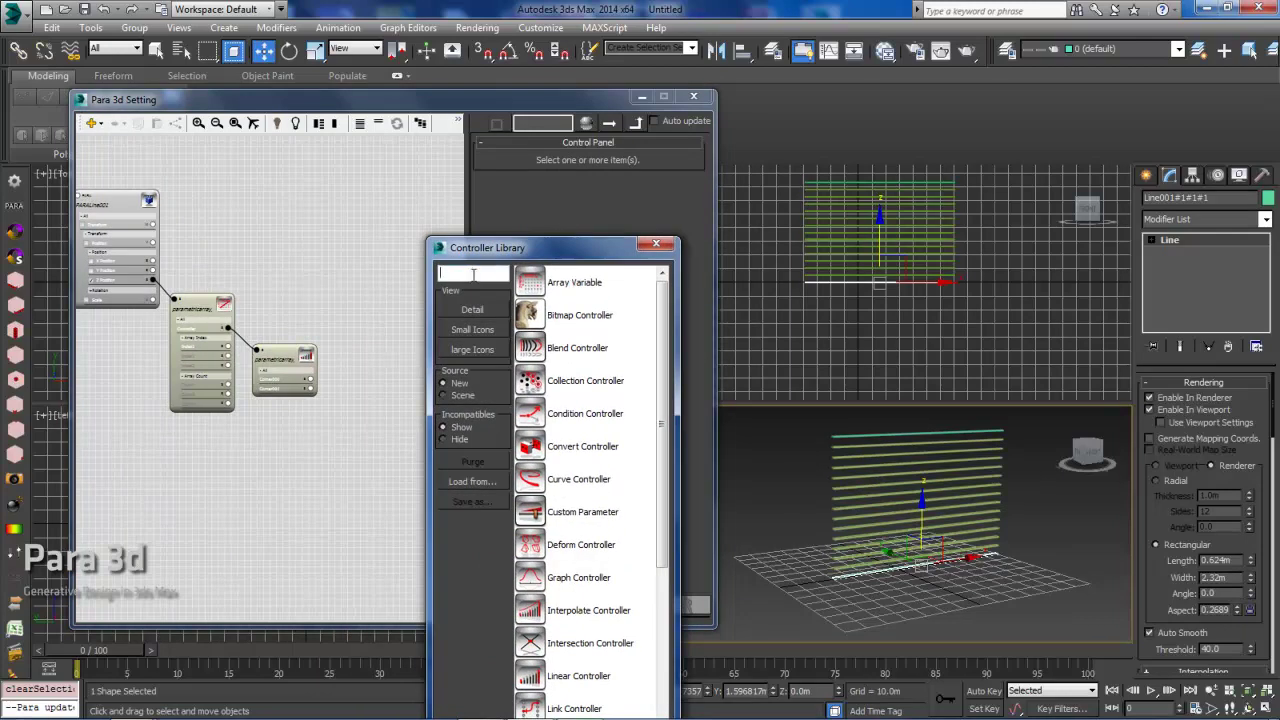
type("gr")
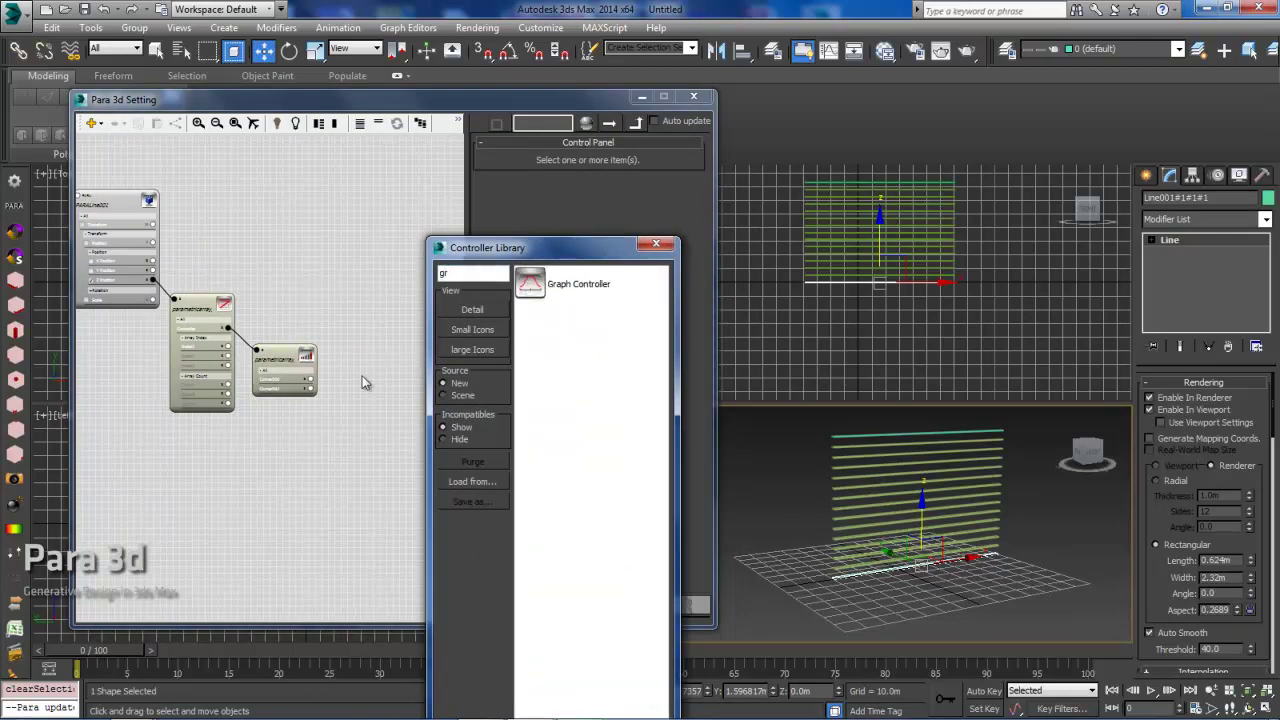
double_click(536, 292)
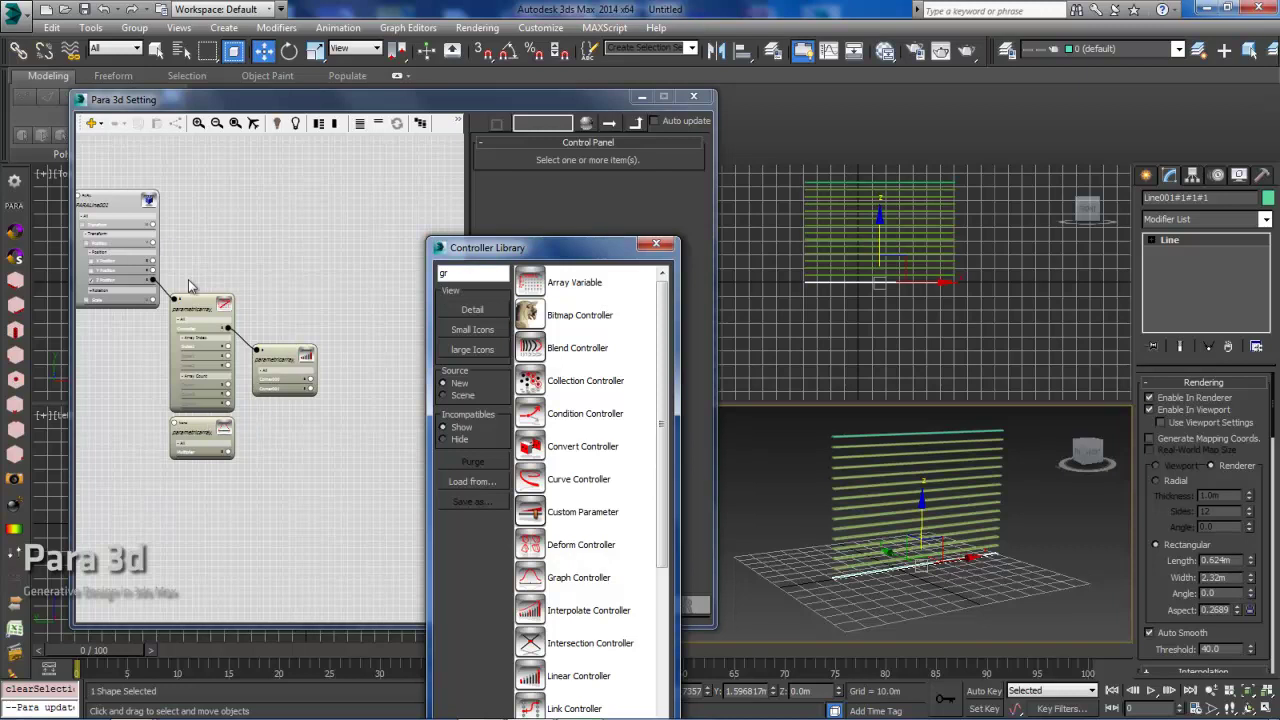
left_click(656, 243)
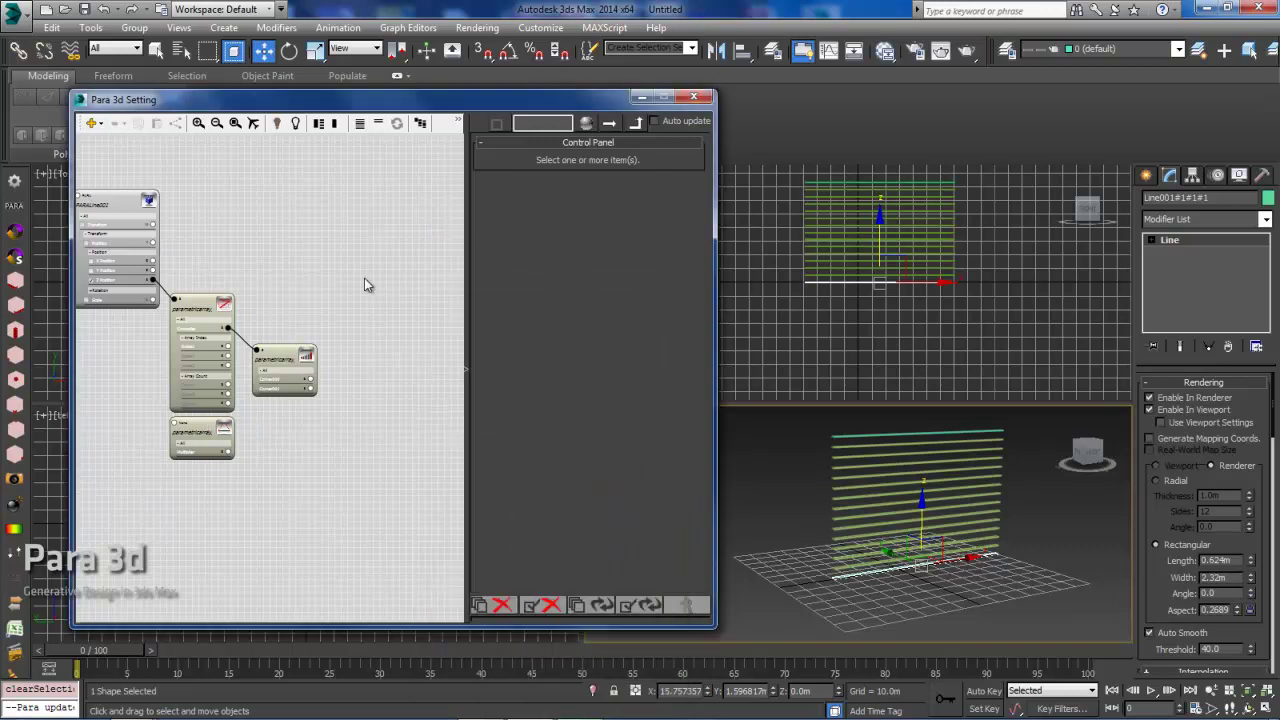
- Move the graph controller node clear of the override node, below the linear controller node
middle_click_drag(364, 285, 380, 257)
left_click_drag(225, 391, 325, 421)
middle_click_drag(338, 427, 351, 432)
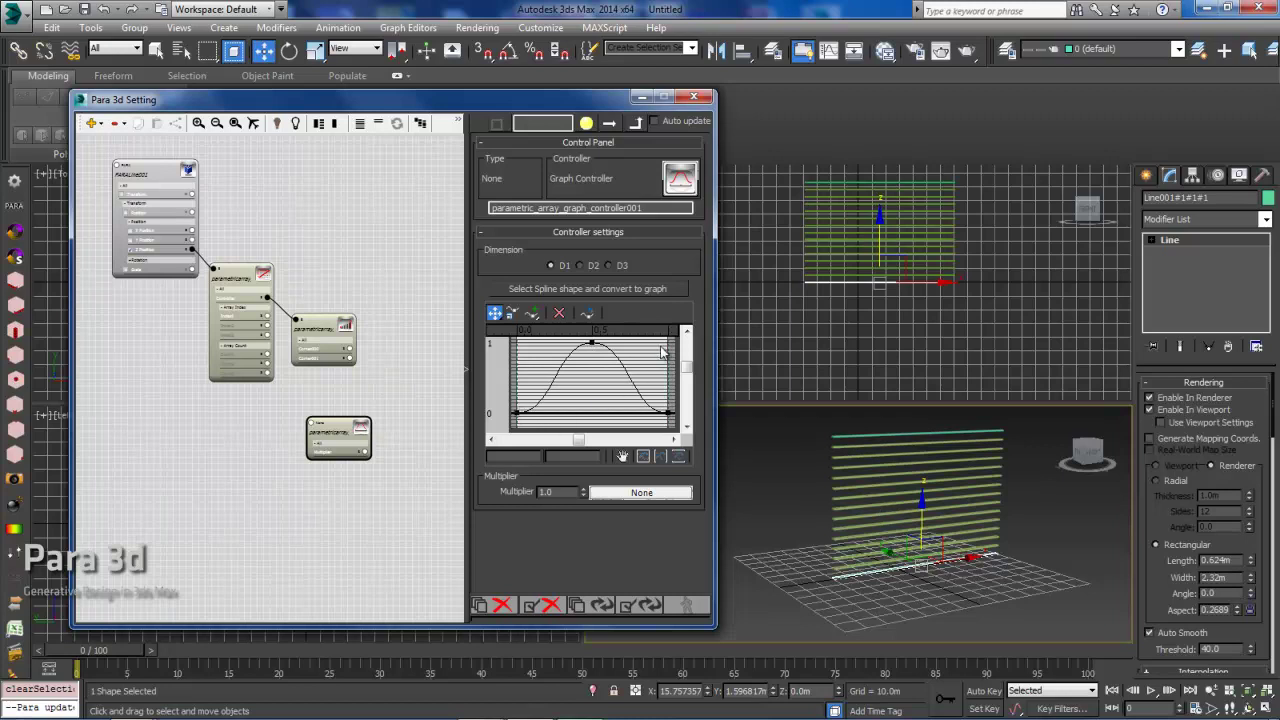
- Set the value of the graph curve's end point to 1 and delete the curve's middle point
left_click_drag(669, 413, 668, 370)
left_click_drag(593, 456, 522, 452)
type("1")
key("Tab")
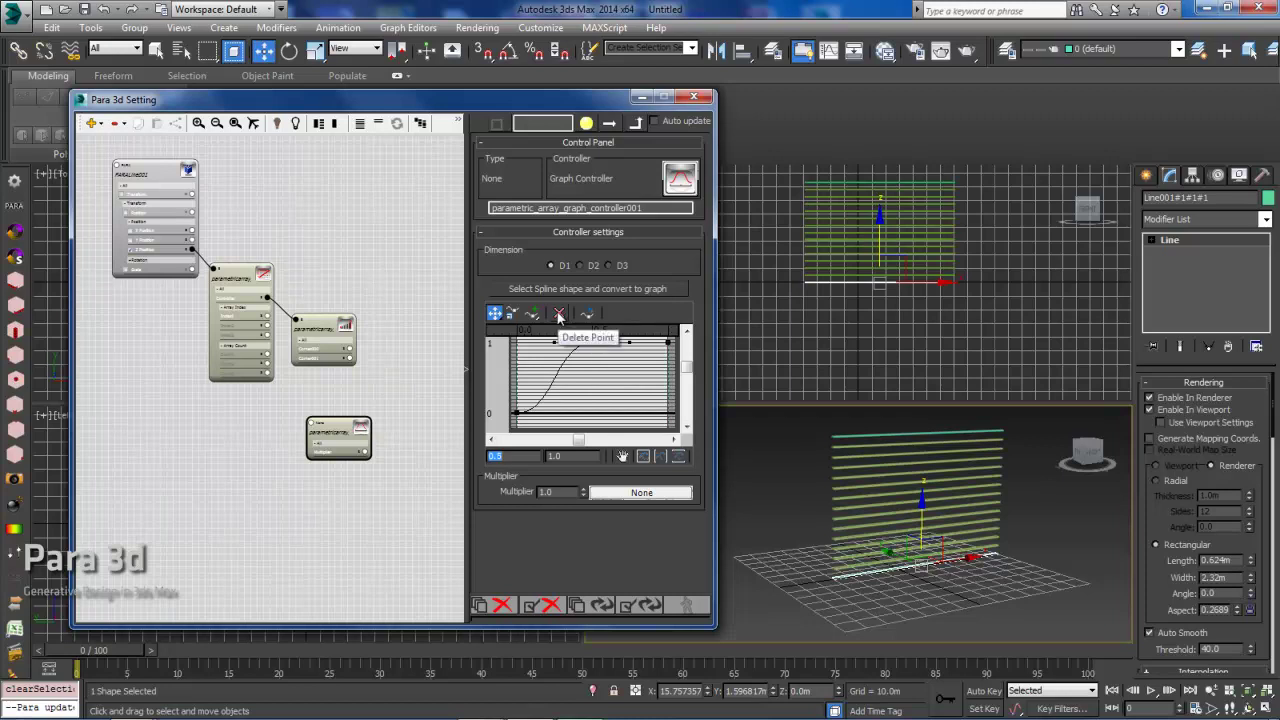
left_click(559, 314)
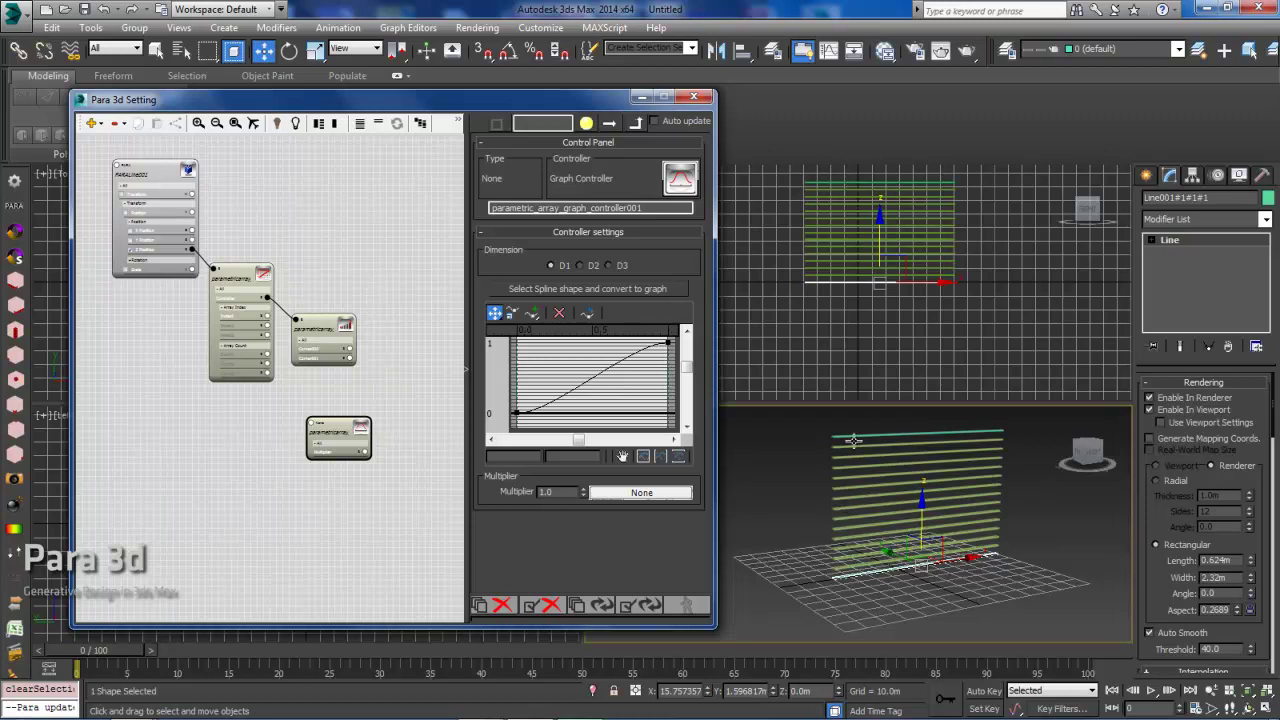
- Move the graph controller node slightly further down and add an unconnected Range Controller node near it
middle_click_drag(377, 485, 339, 476)
left_click_drag(296, 424, 308, 413)
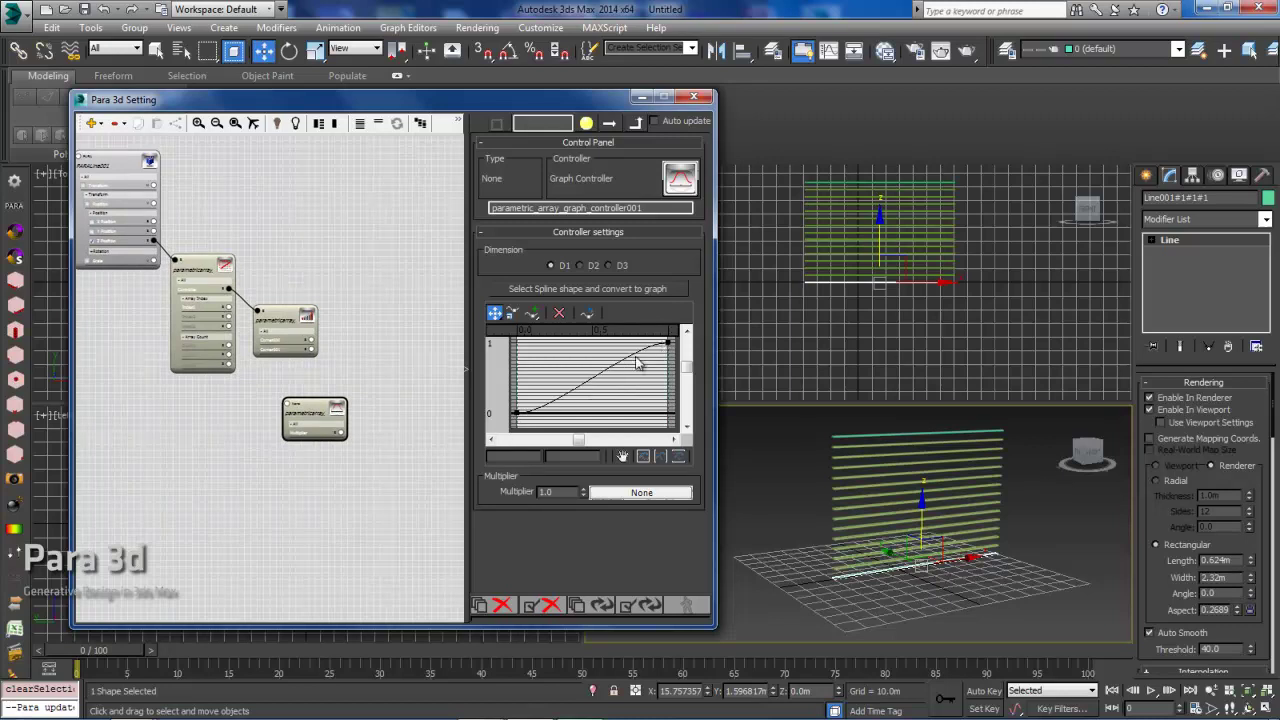
left_click_drag(317, 416, 325, 432)
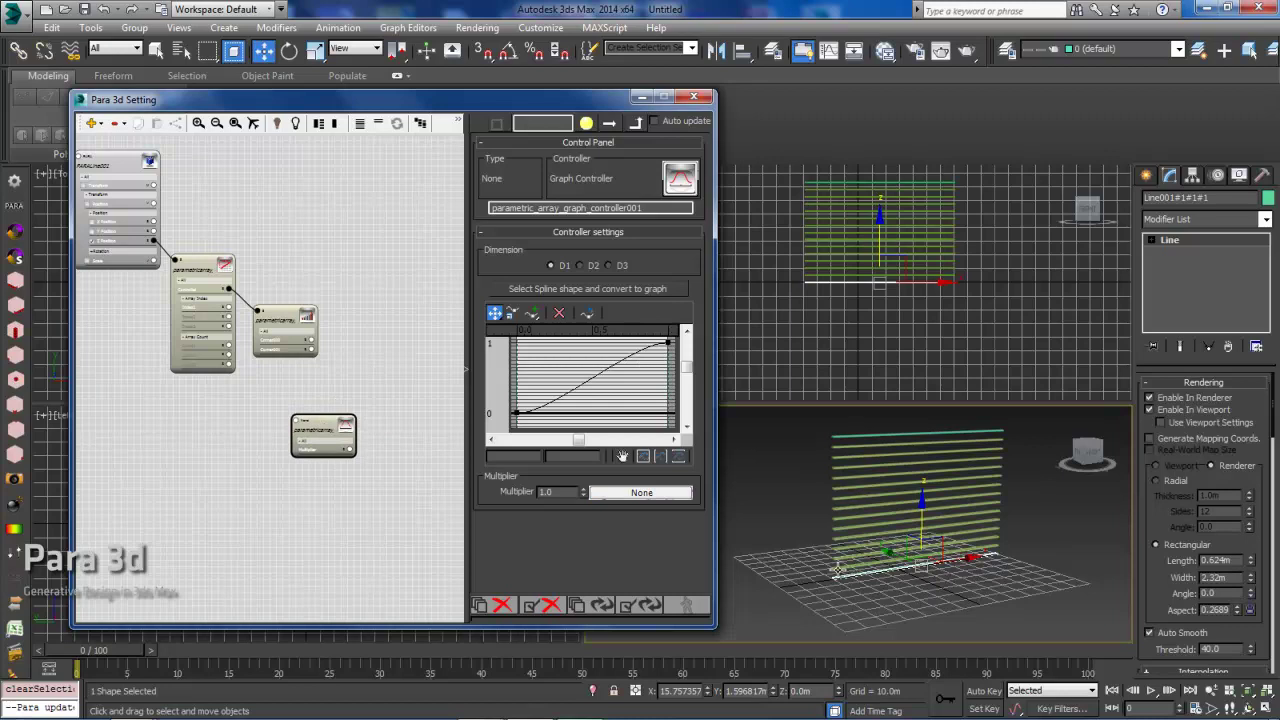
middle_click_drag(364, 466, 331, 395)
scroll(296, 437, "up", 2)
double_click(340, 409)
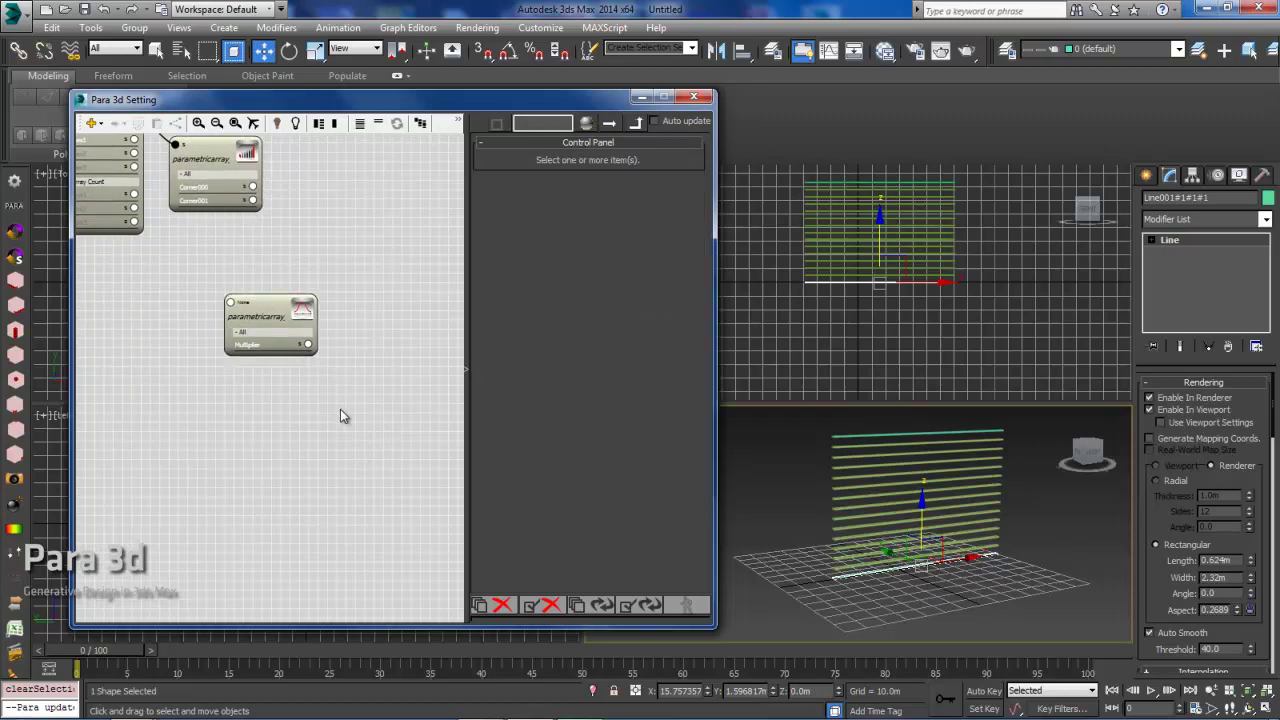
left_click_drag(422, 421, 593, 163)
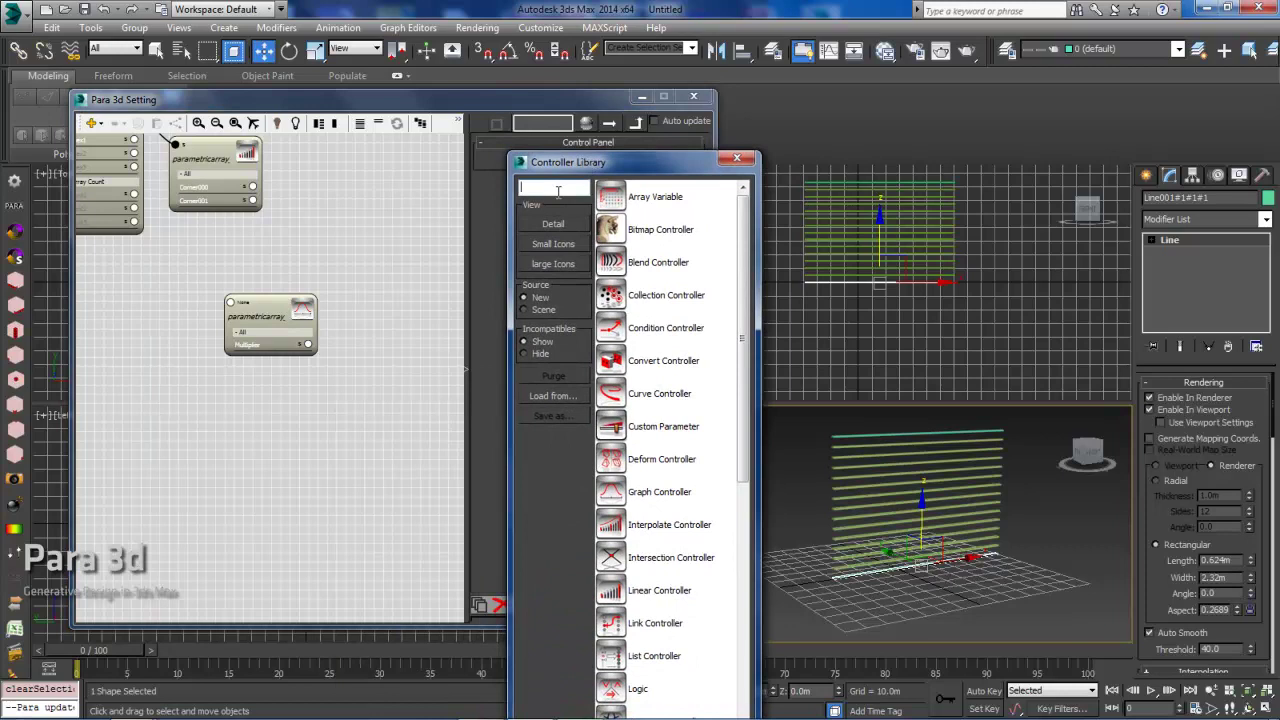
type("ran")
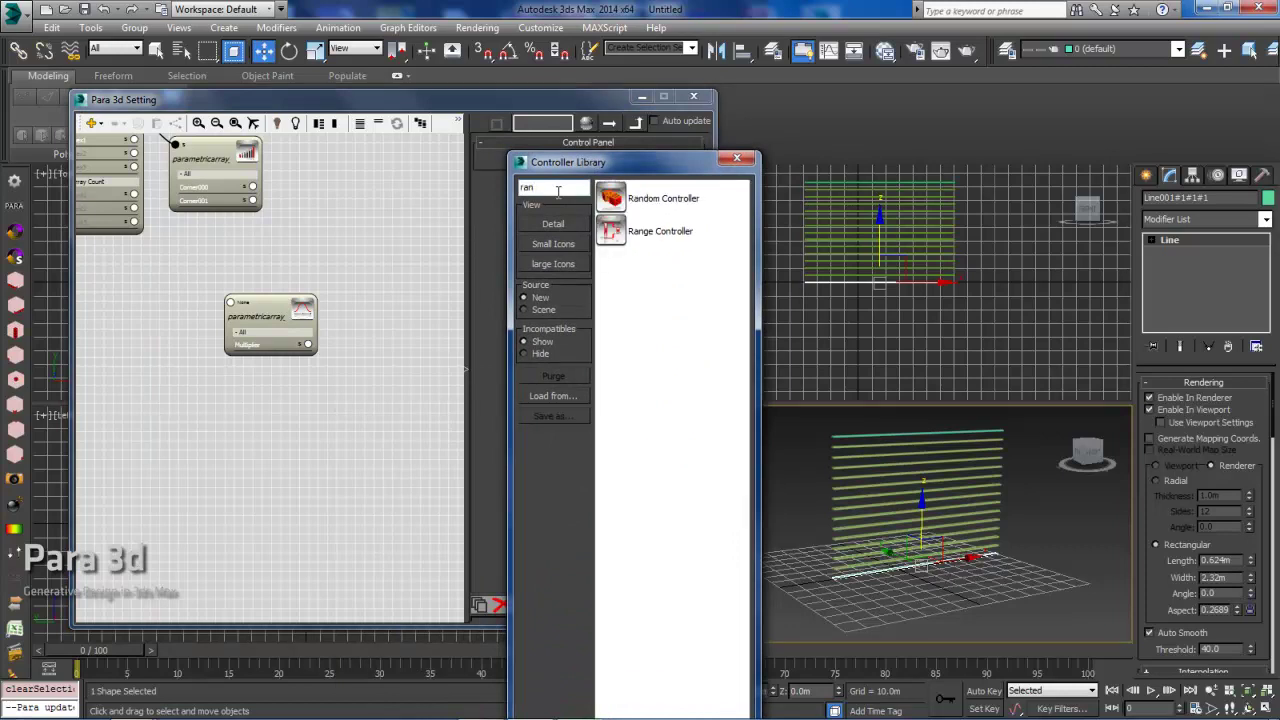
double_click(610, 233)
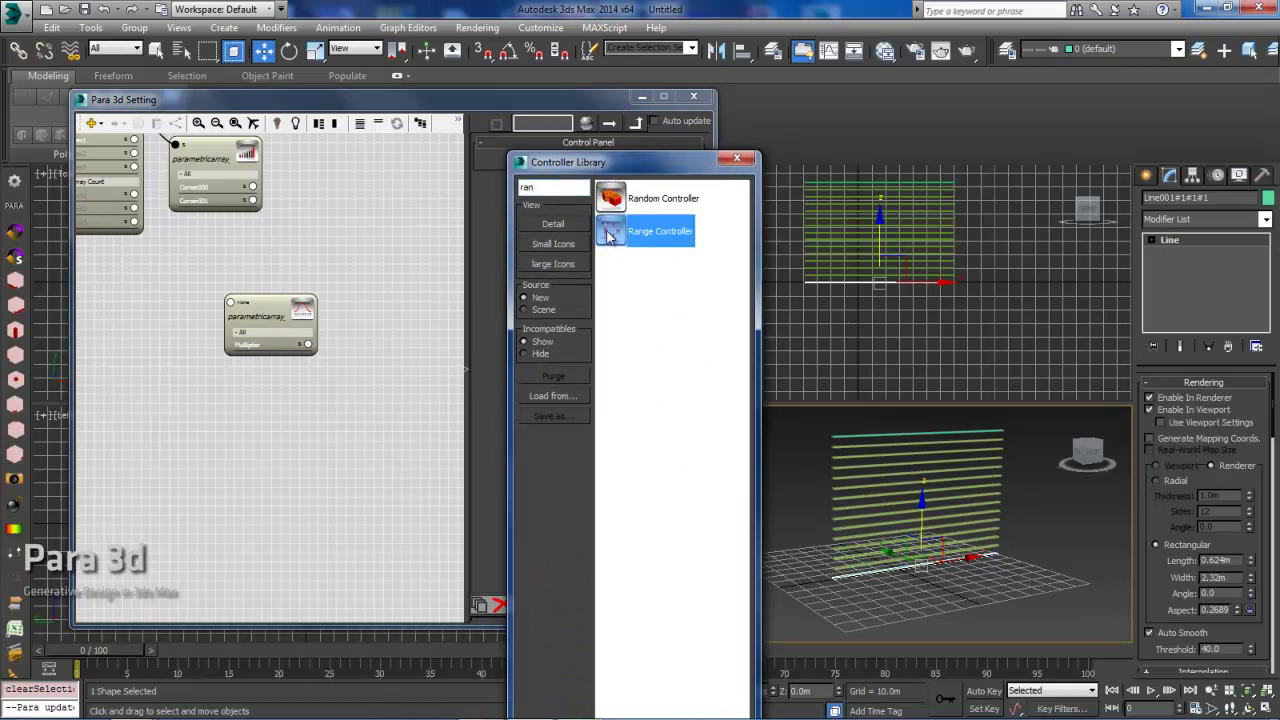
- Arrange the graph controller node and the range controller node side by side, with the range controller first
middle_click_drag(342, 334, 321, 313)
left_click_drag(250, 302, 239, 300)
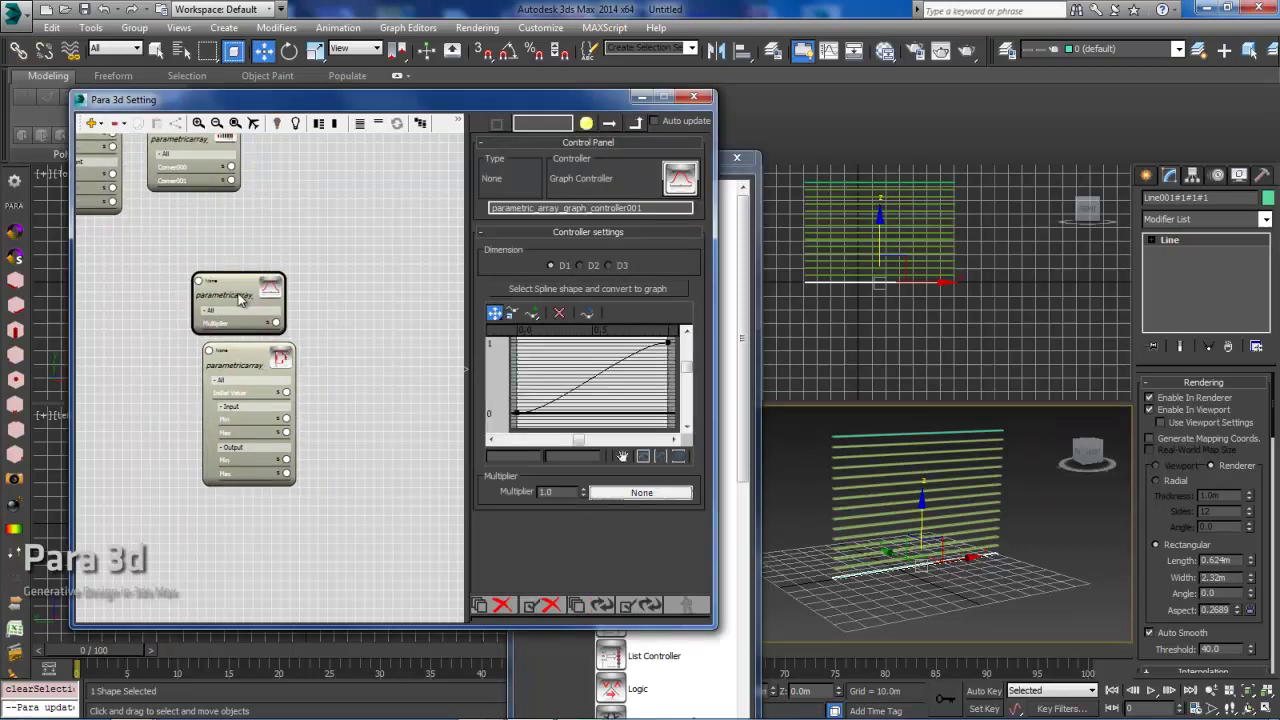
left_click_drag(242, 362, 389, 295)
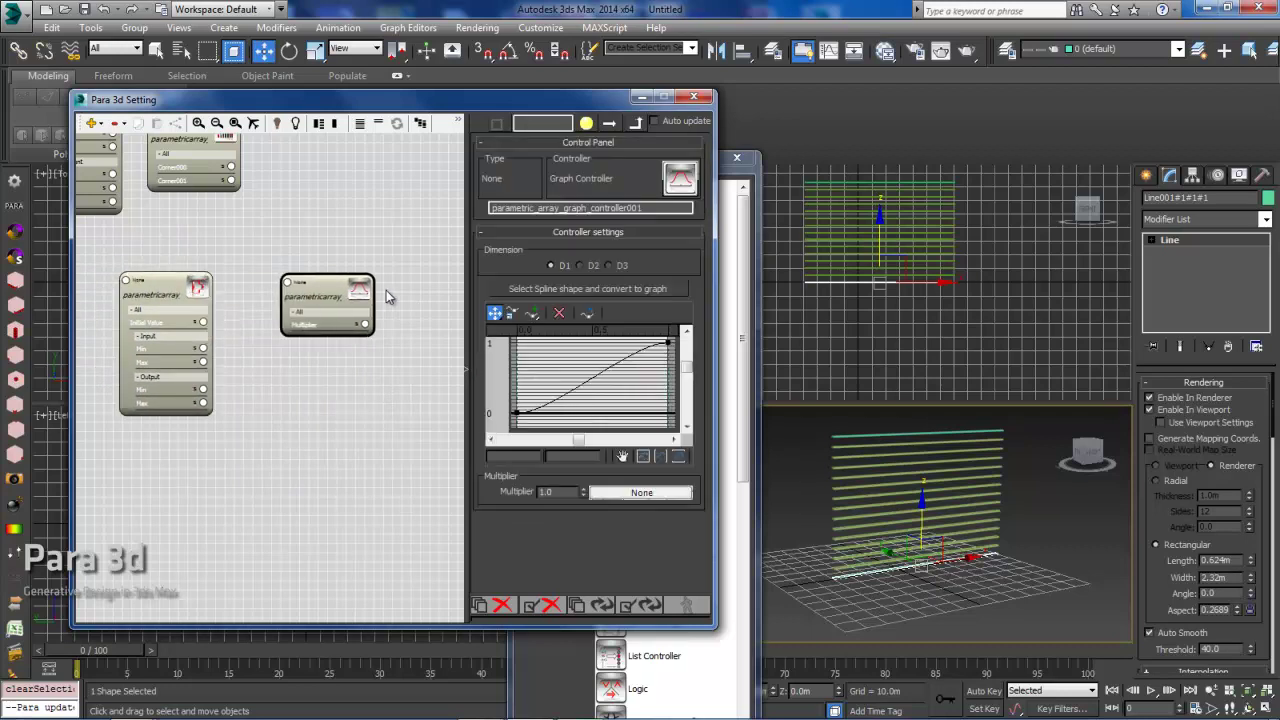
left_click(168, 294)
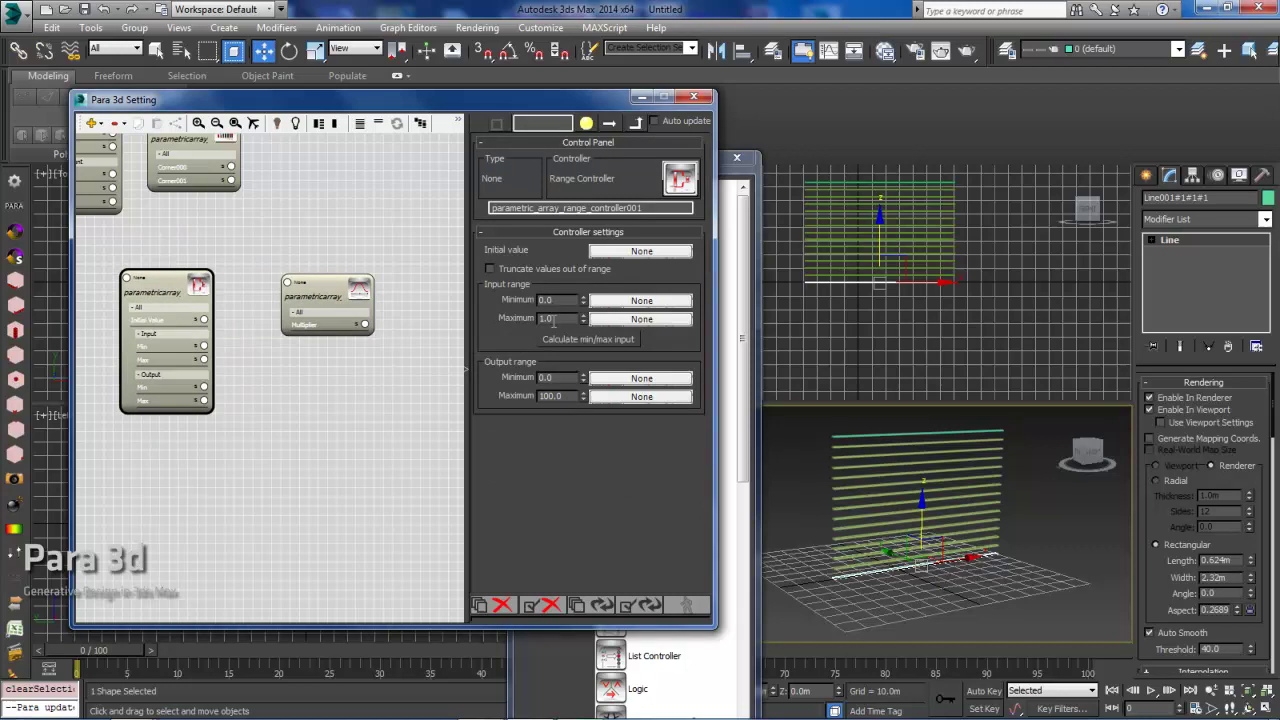
left_click_drag(323, 321, 314, 317)
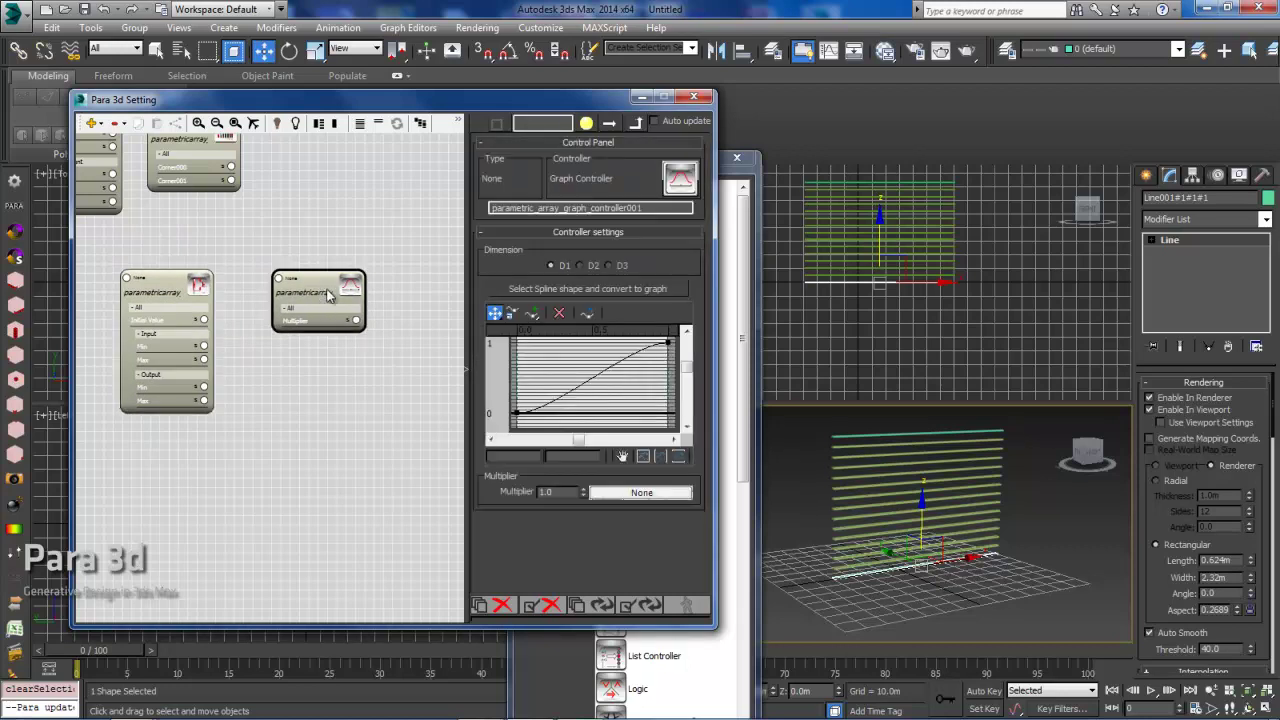
left_click_drag(329, 286, 323, 296)
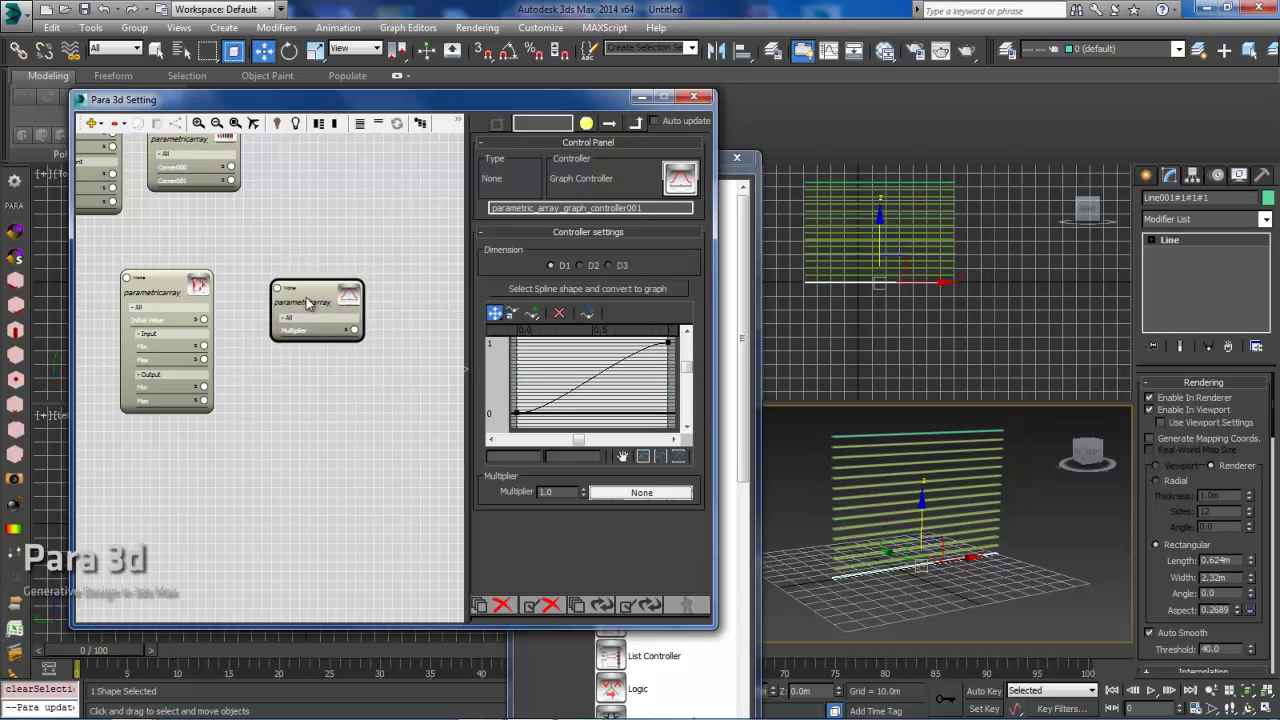
- Set the range controller's output range to a minimum of 1 and a maximum of 15
left_click_drag(171, 290, 157, 288)
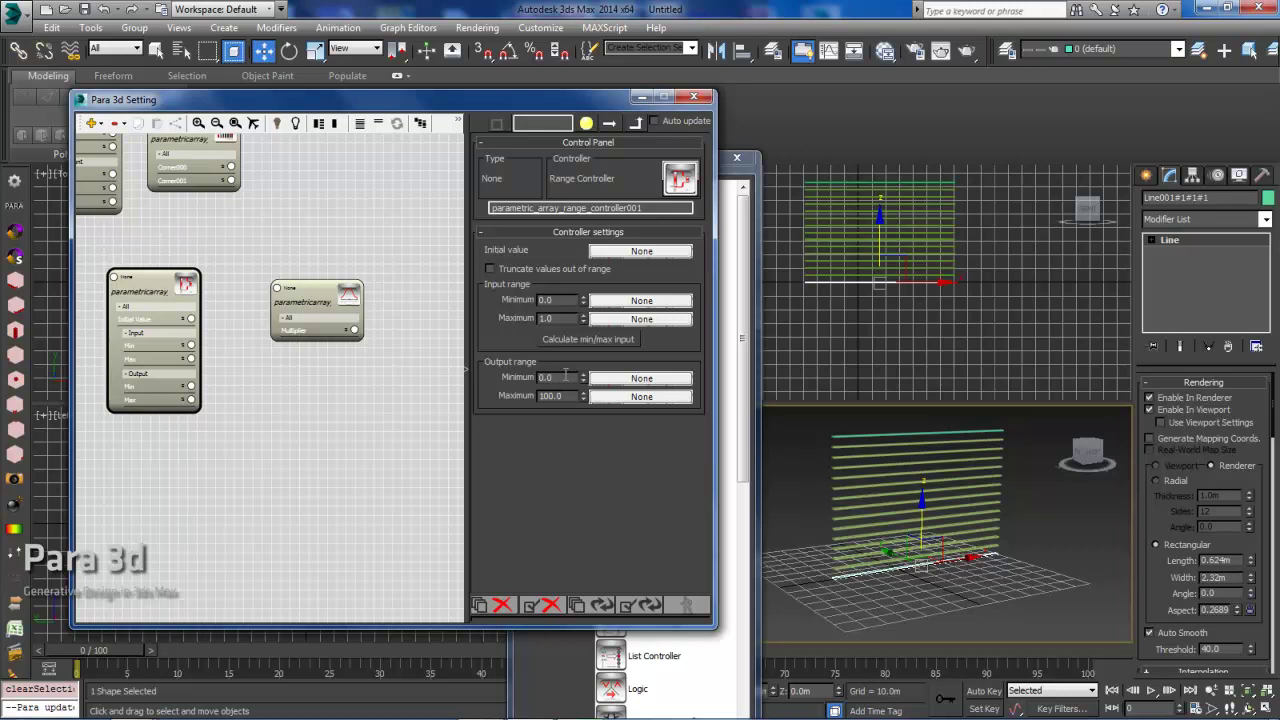
left_click_drag(568, 397, 535, 395)
mouse_move(157, 288)
left_mouse_down()
mouse_move(174, 300)
mouse_move(155, 294)
left_mouse_up()
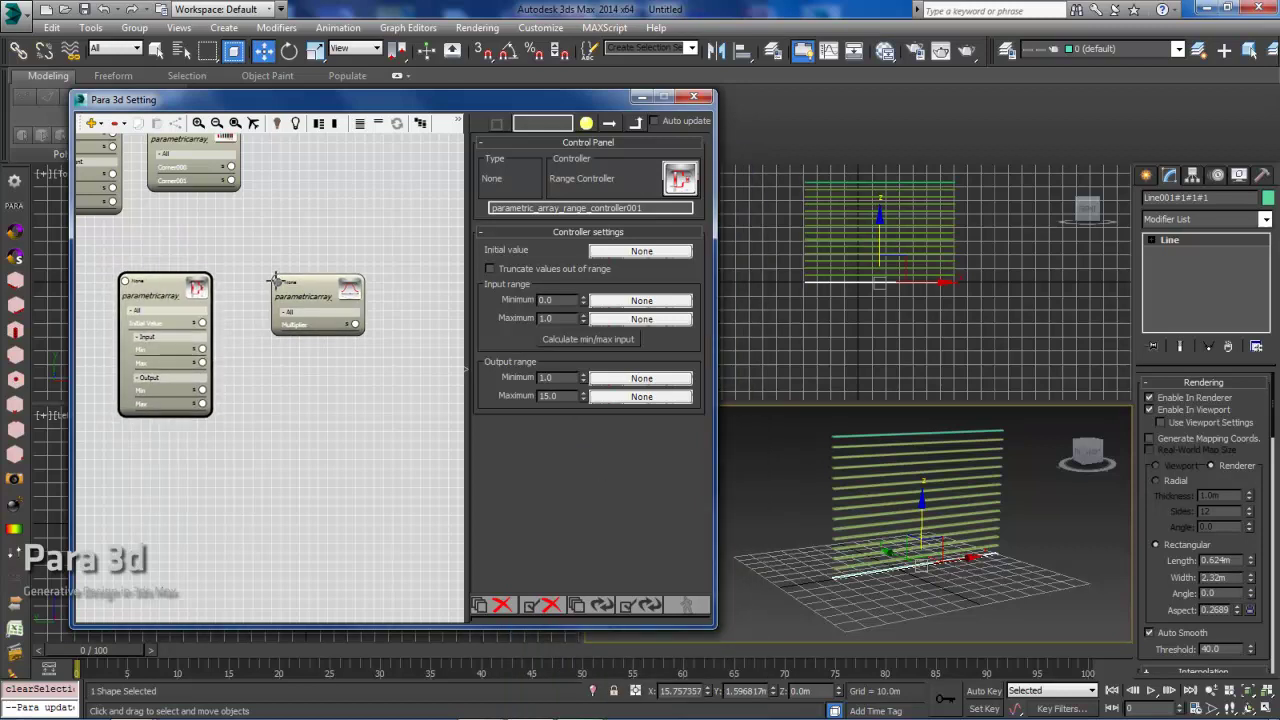
- Connect the graph controller to the range controller's Initial Value and tidy the positions of both nodes
left_click_drag(276, 280, 161, 300)
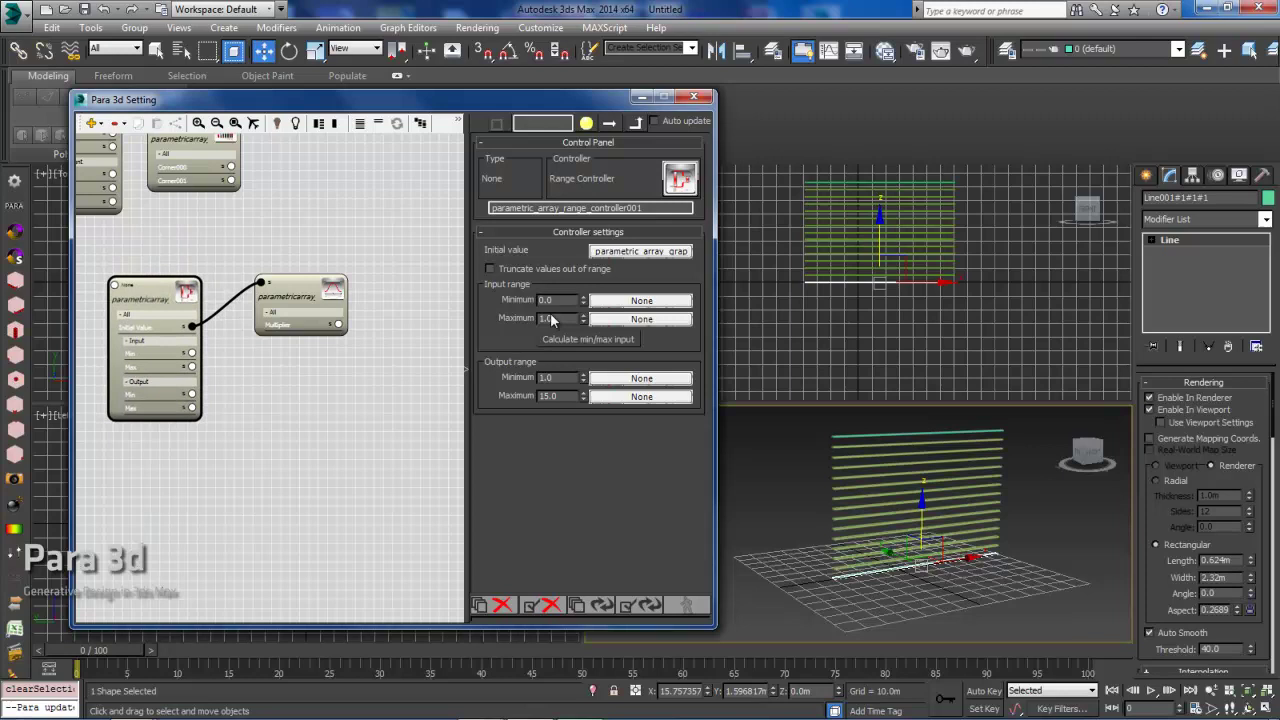
left_click(304, 288)
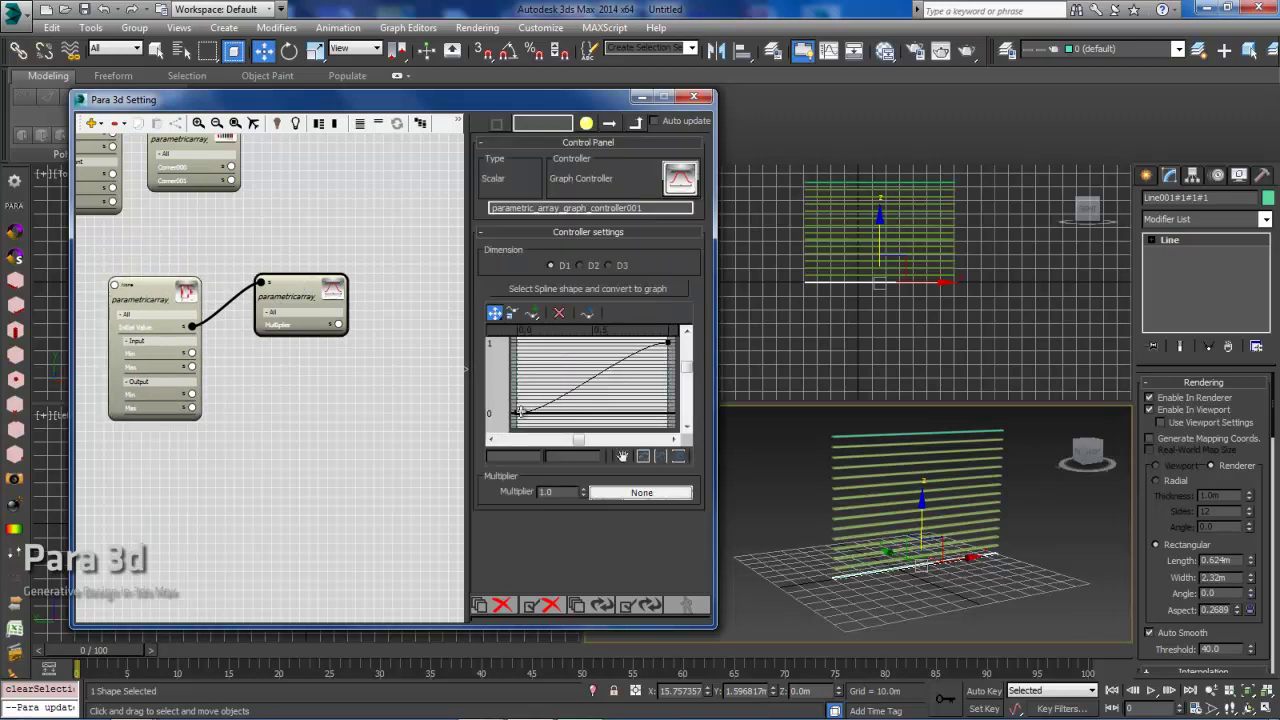
mouse_move(185, 298)
left_mouse_down()
mouse_move(168, 290)
mouse_move(210, 312)
mouse_move(198, 301)
left_mouse_up()
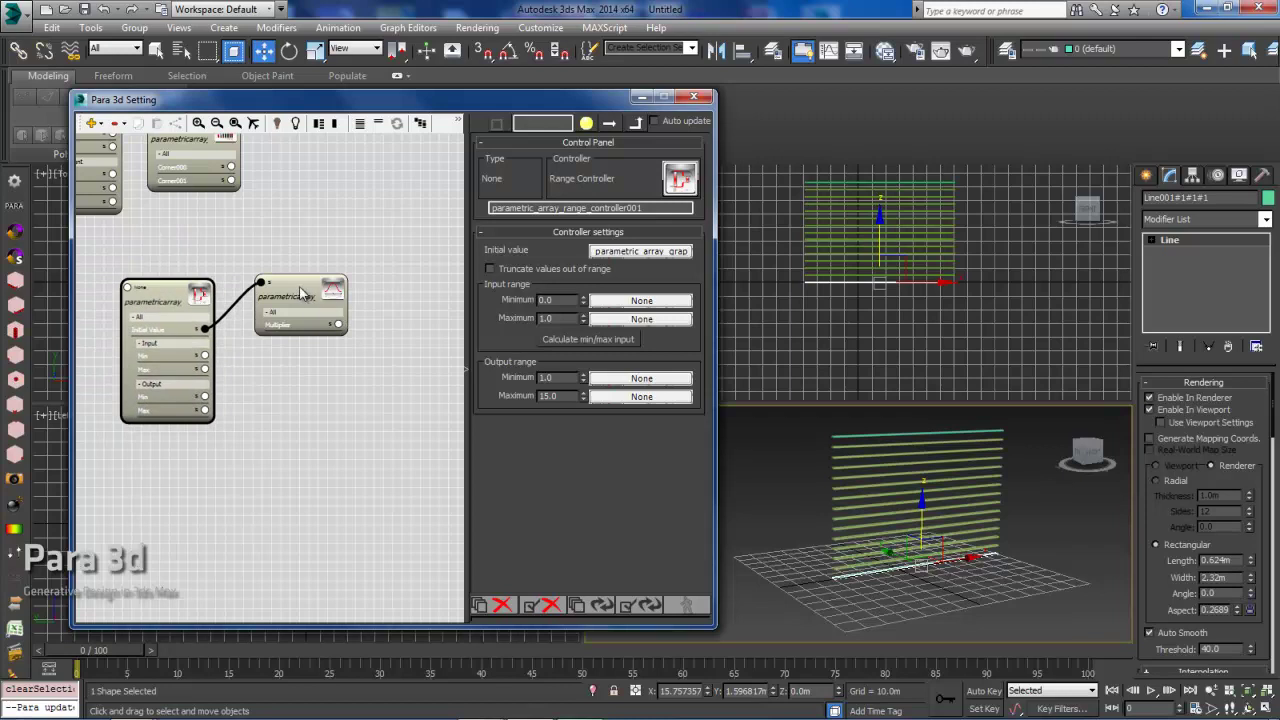
left_click_drag(300, 290, 310, 294)
left_click(196, 292)
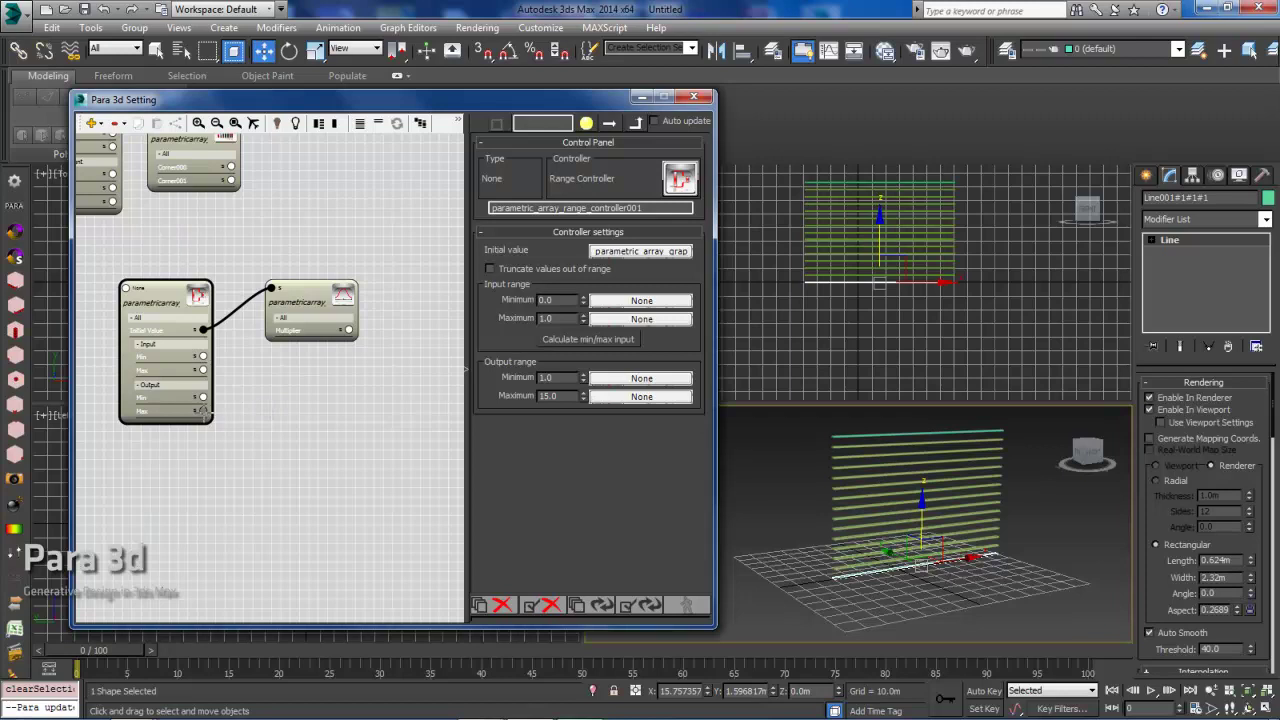
- Attach a new Array Variable controller to the range controller's output maximum
left_click_drag(203, 411, 295, 421)
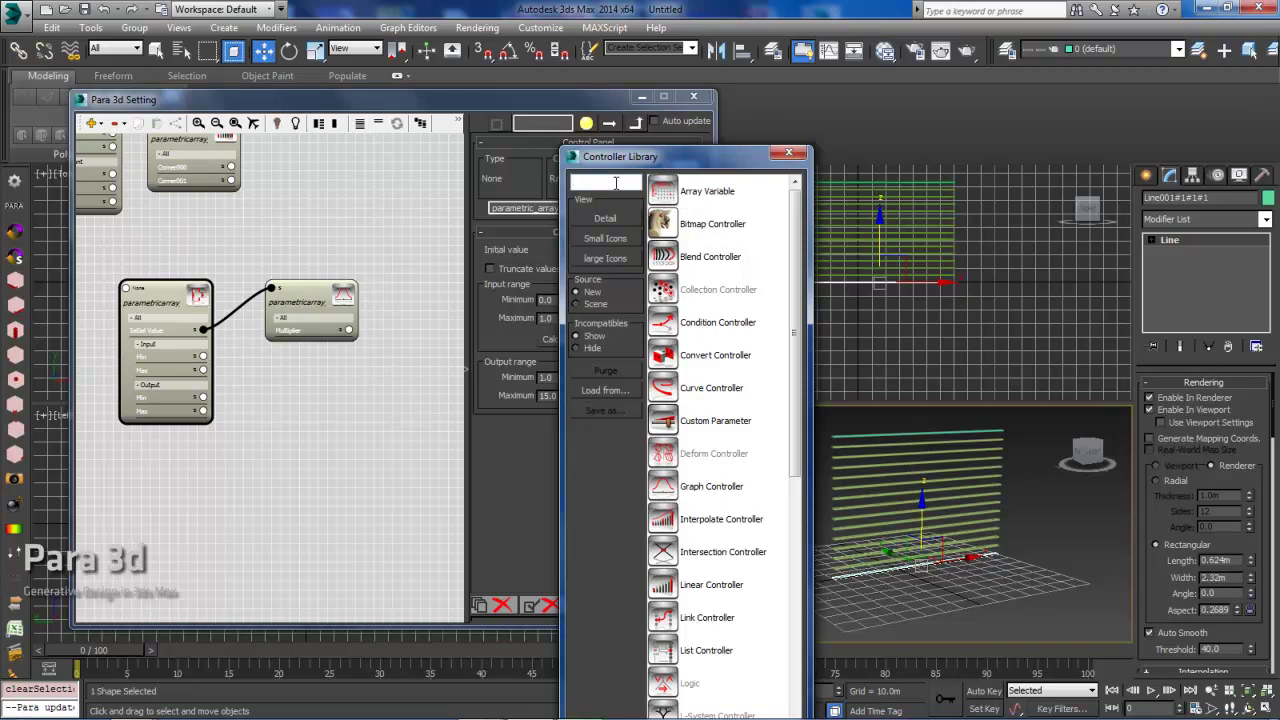
left_click(668, 195)
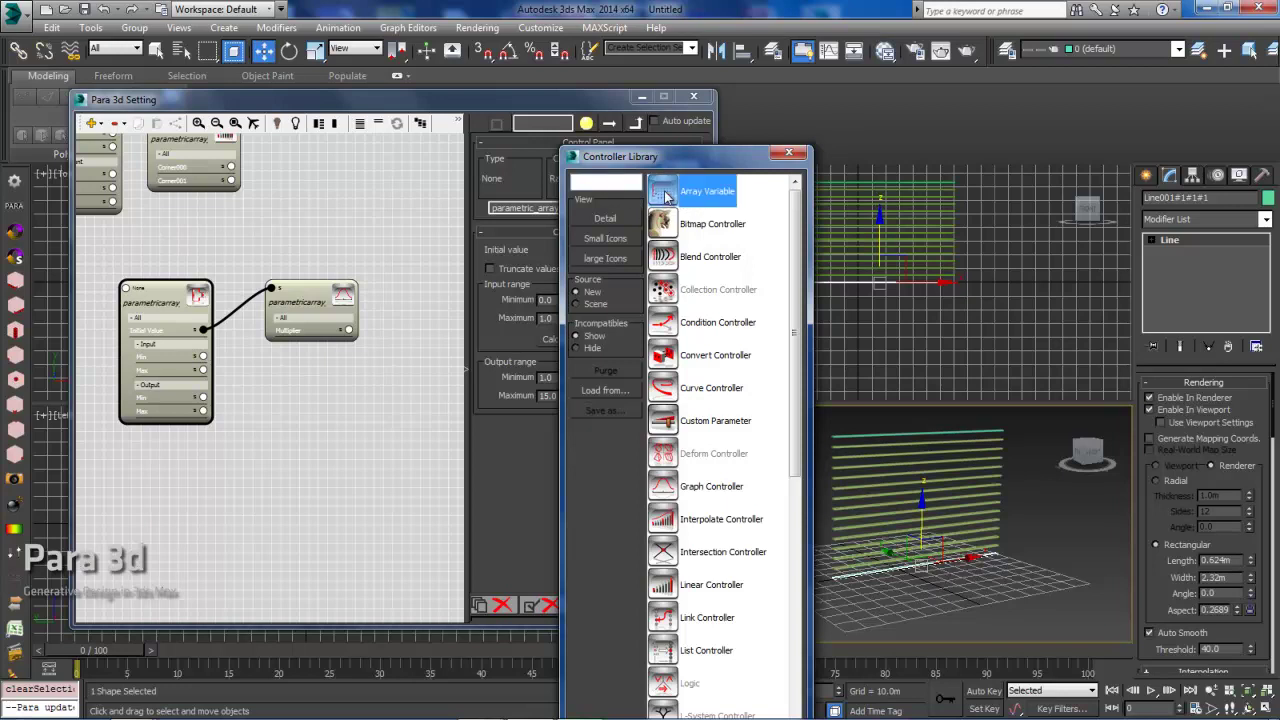
double_click(665, 197)
left_click(347, 290)
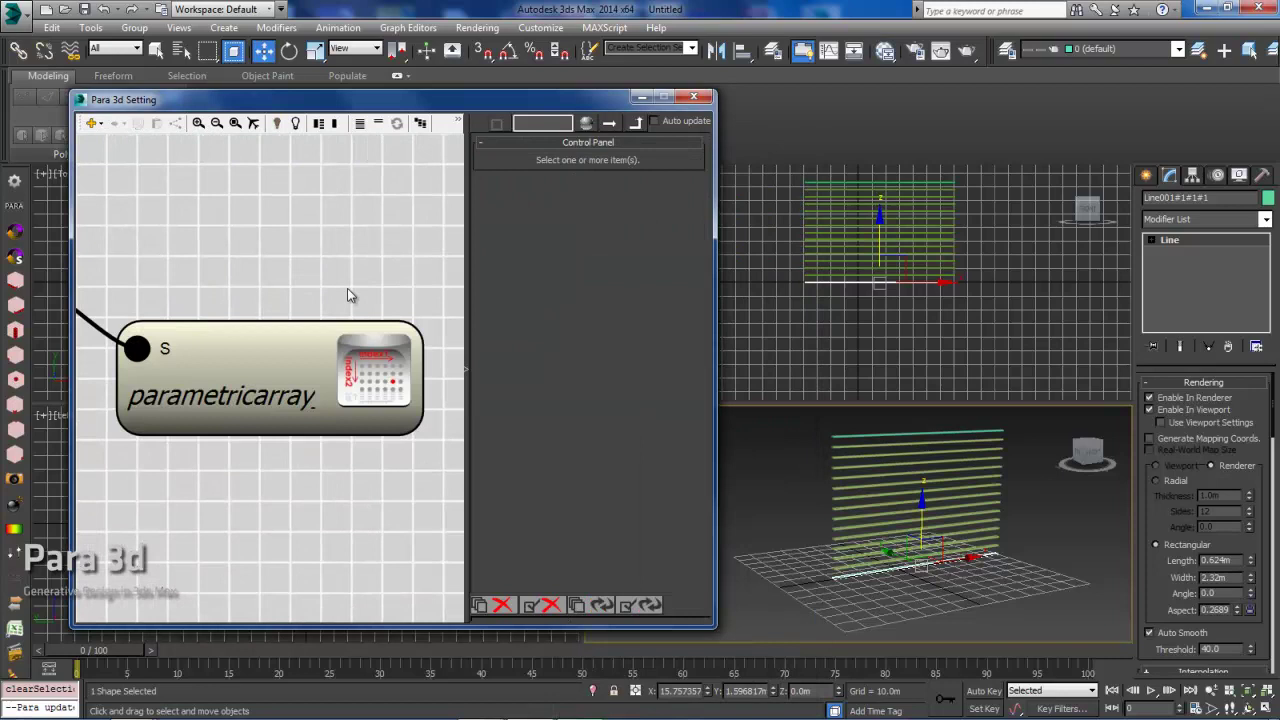
- Set the new Array Variable controller to output the number of items in D1 (Count1)
scroll(318, 420, "down", 3)
left_click(279, 407)
scroll(323, 310, "down", 1)
middle_click_drag(325, 305, 335, 341)
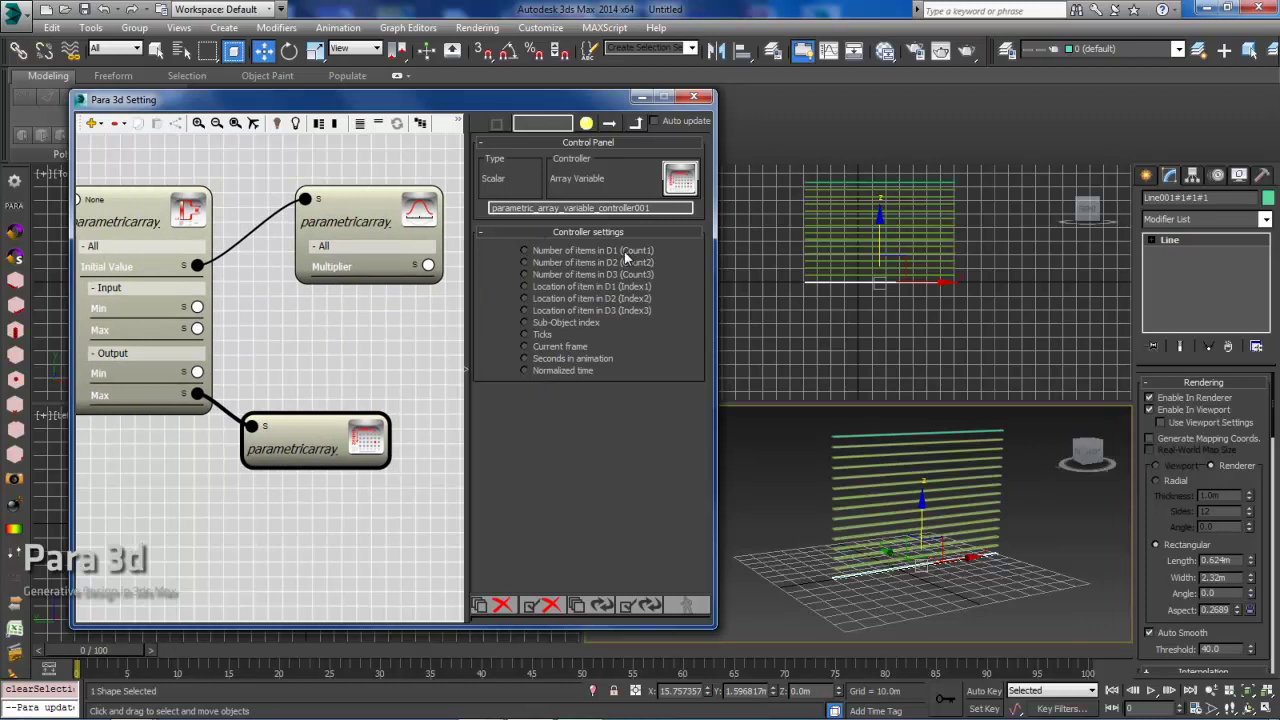
left_click(524, 250)
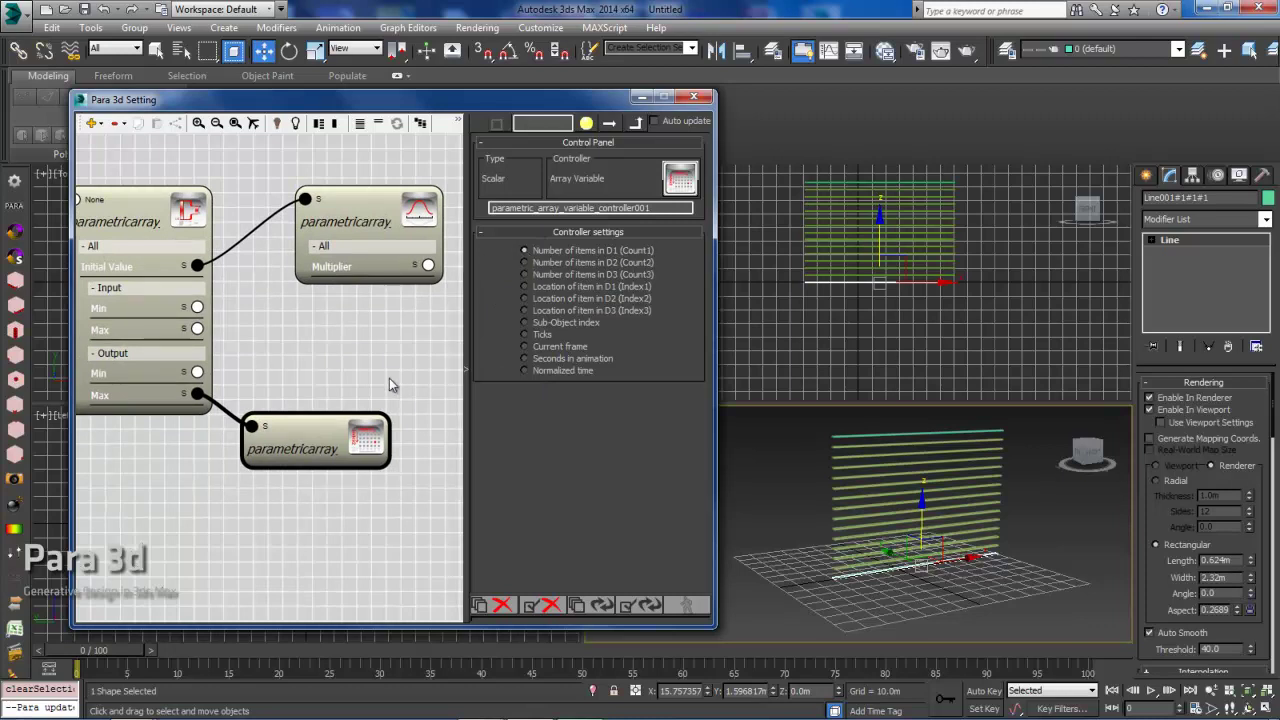
- Connect the range controller to the Index1 input of the override controller that drives Z Position
scroll(335, 368, "down", 2)
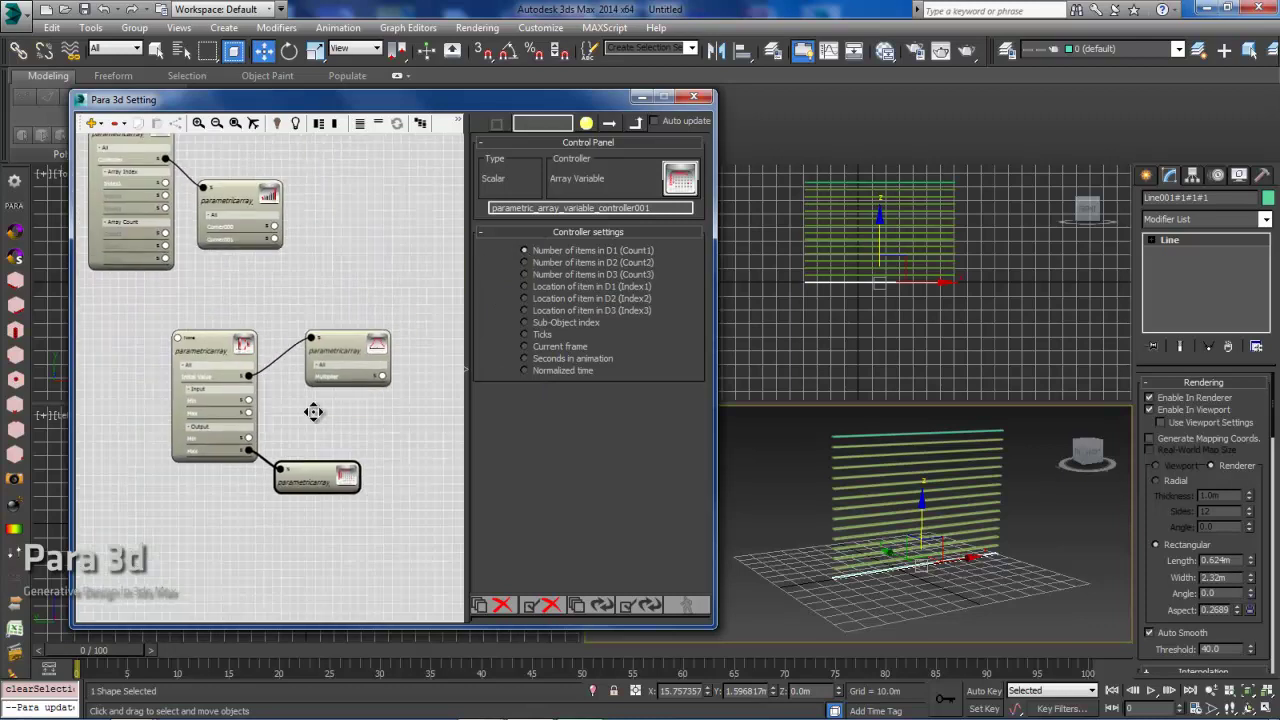
left_click(211, 344)
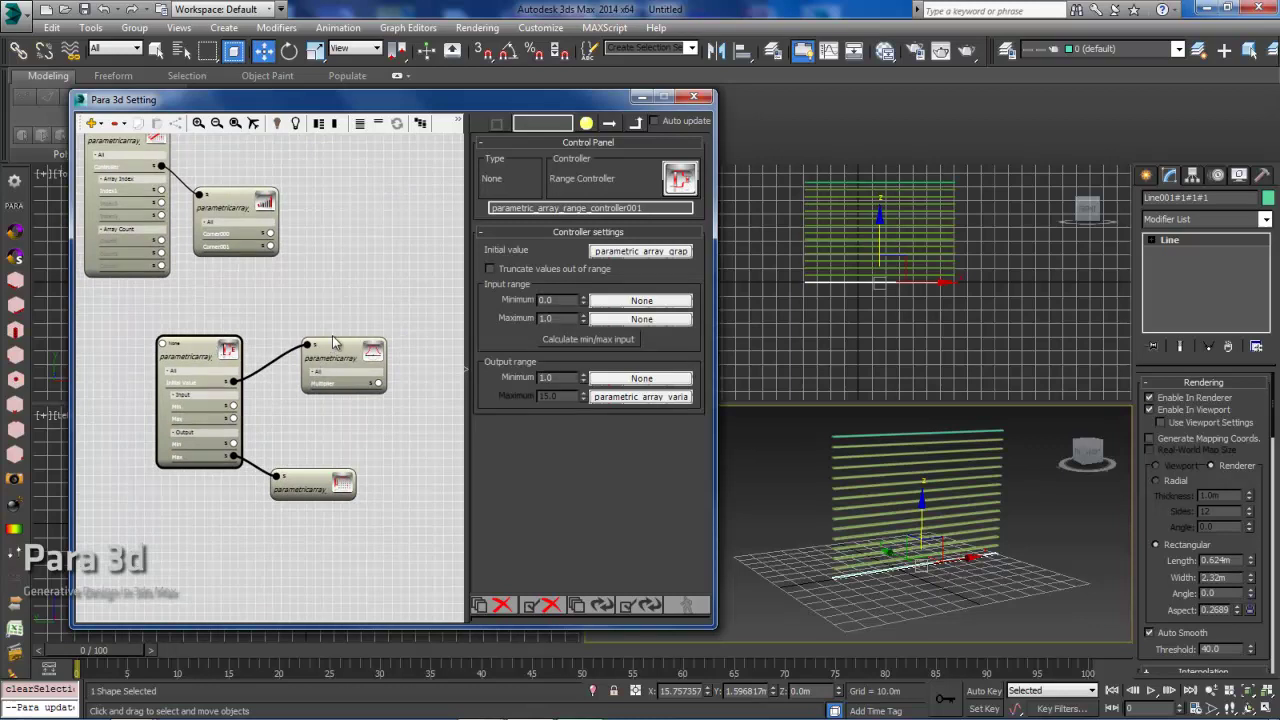
scroll(371, 349, "down", 2)
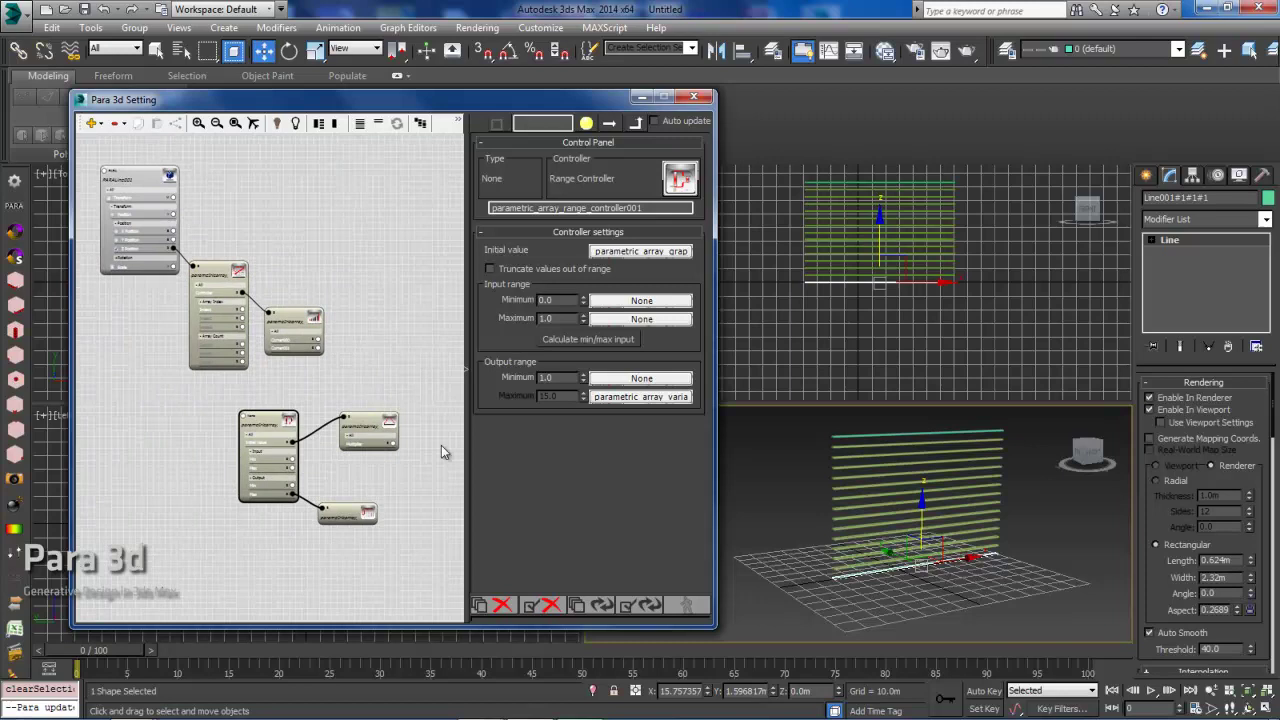
middle_click_drag(404, 470, 330, 440)
scroll(232, 392, "up", 4)
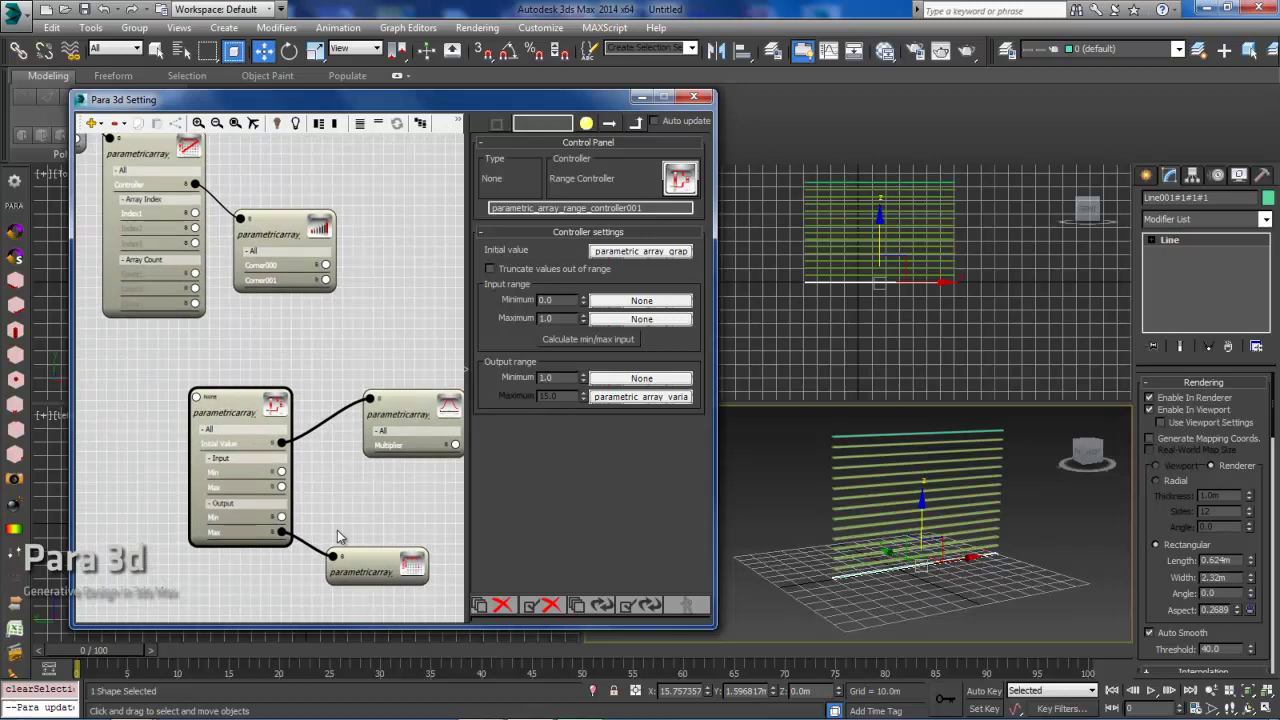
middle_click_drag(297, 366, 333, 433)
left_click_drag(274, 476, 293, 452)
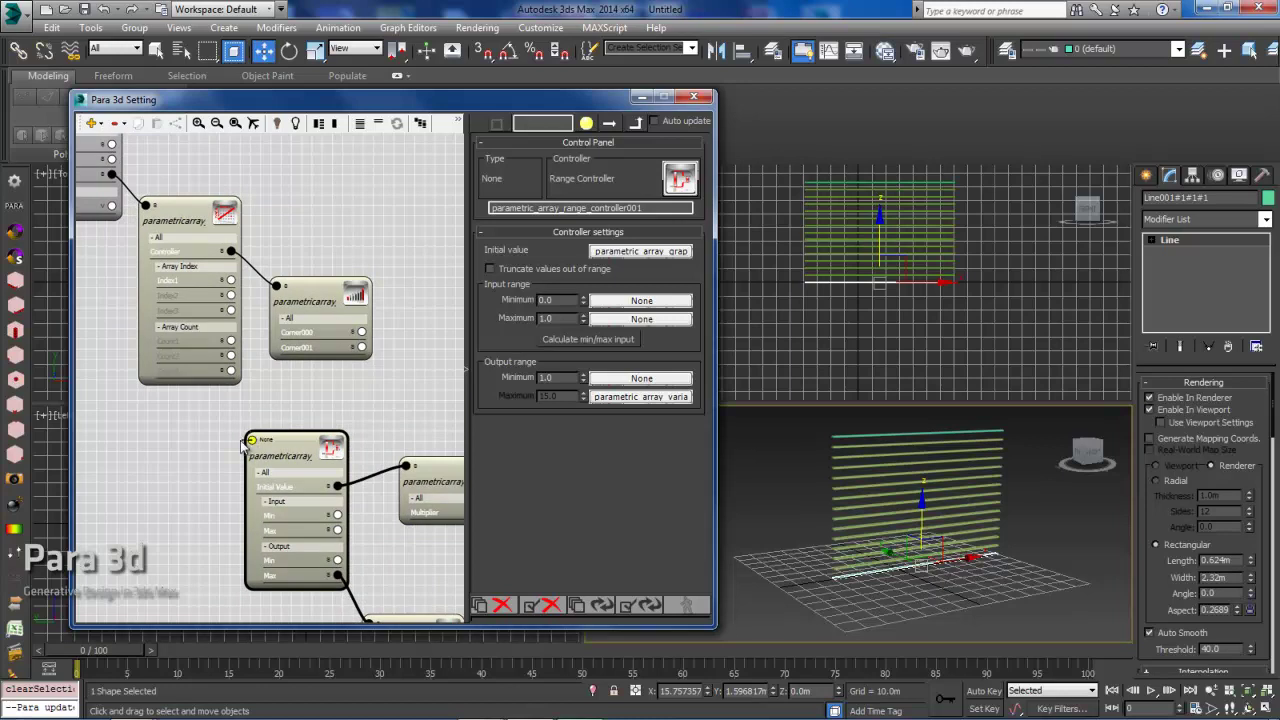
left_click_drag(242, 446, 231, 281)
- Reposition the range and graph controller nodes below the override node and update the selected controllers
scroll(223, 391, "down", 3)
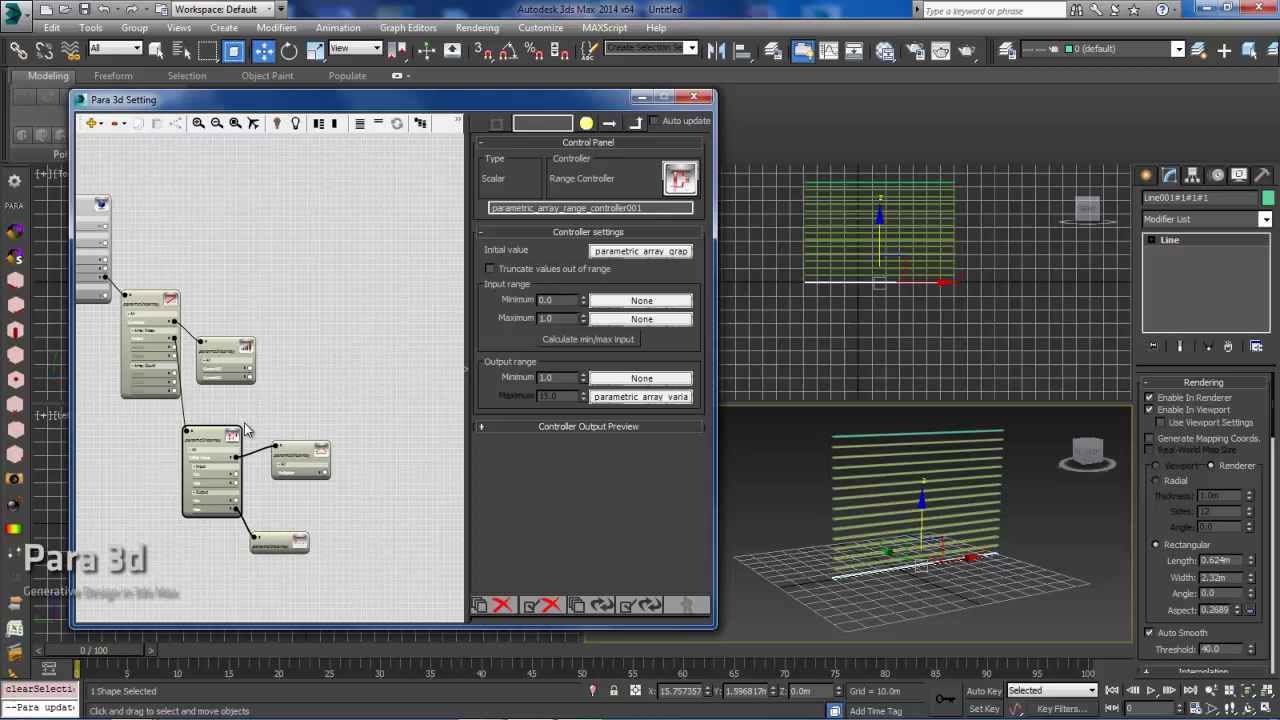
left_click_drag(218, 428, 266, 474)
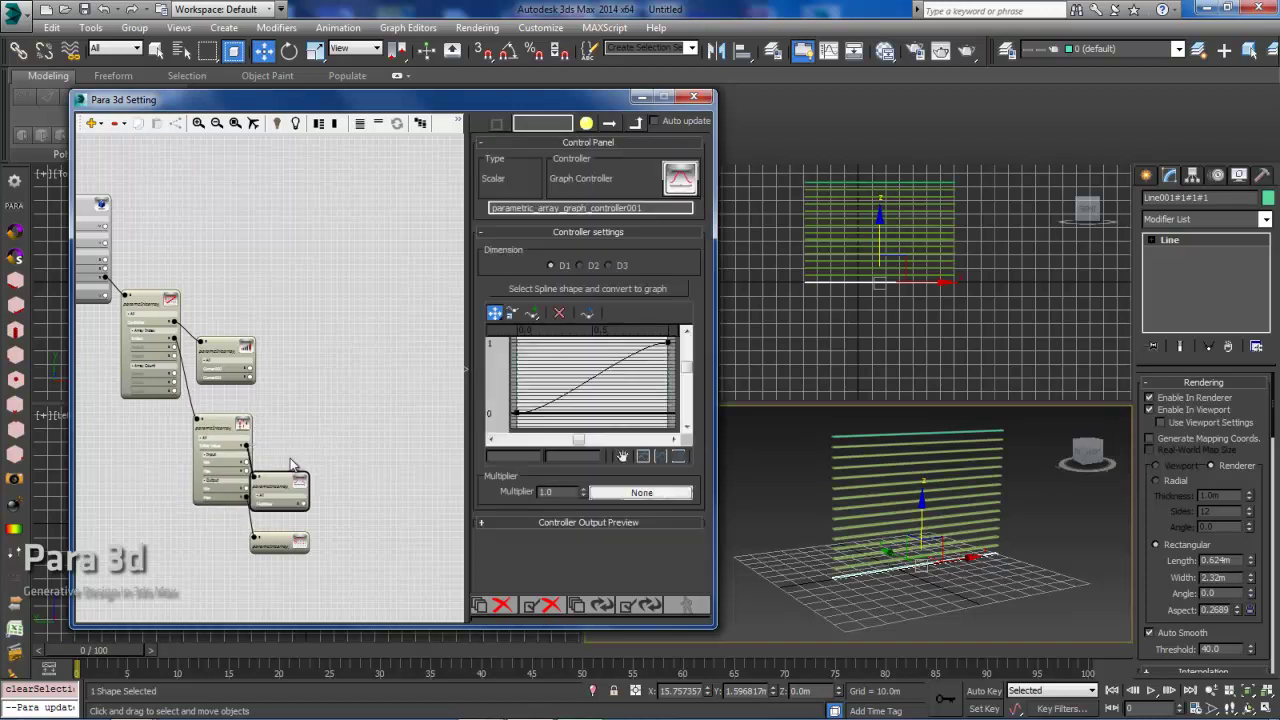
left_click(640, 607)
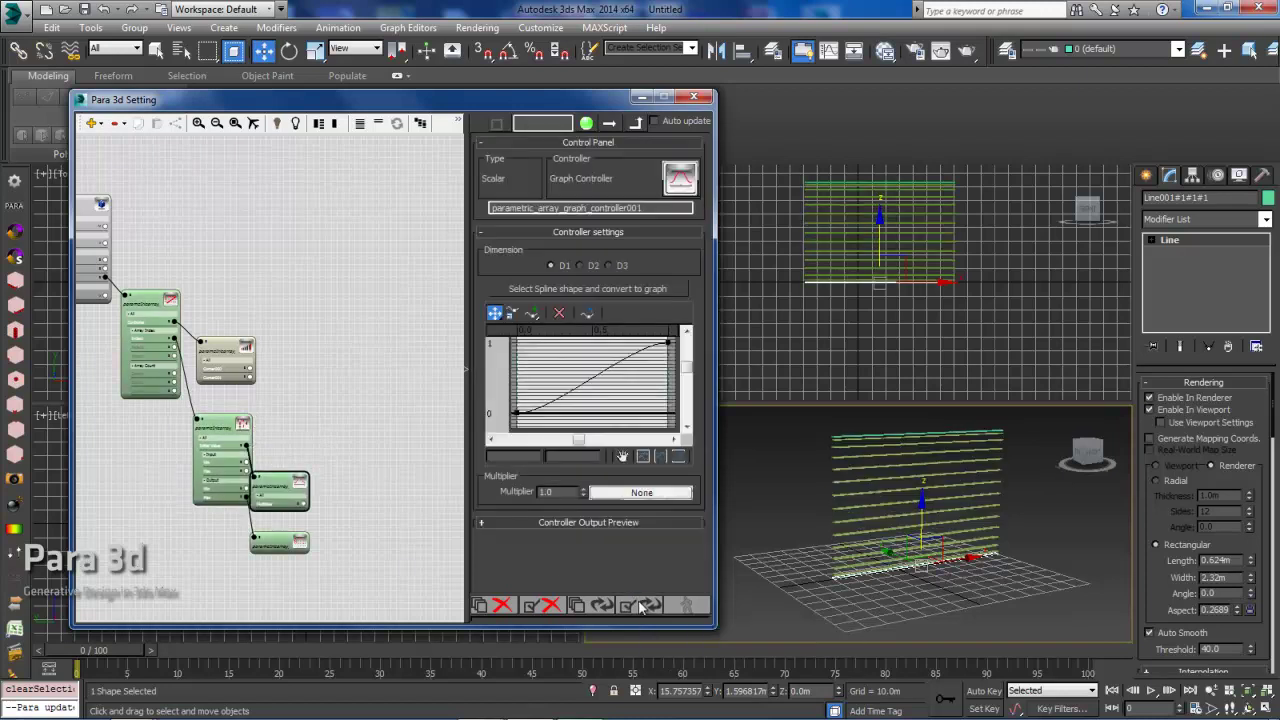
- Examine the beam spacing from bottom to top in the perspective view against the graph controller's curve
middle_click_drag(922, 506, 916, 508, "alt")
scroll(876, 542, "up", 3)
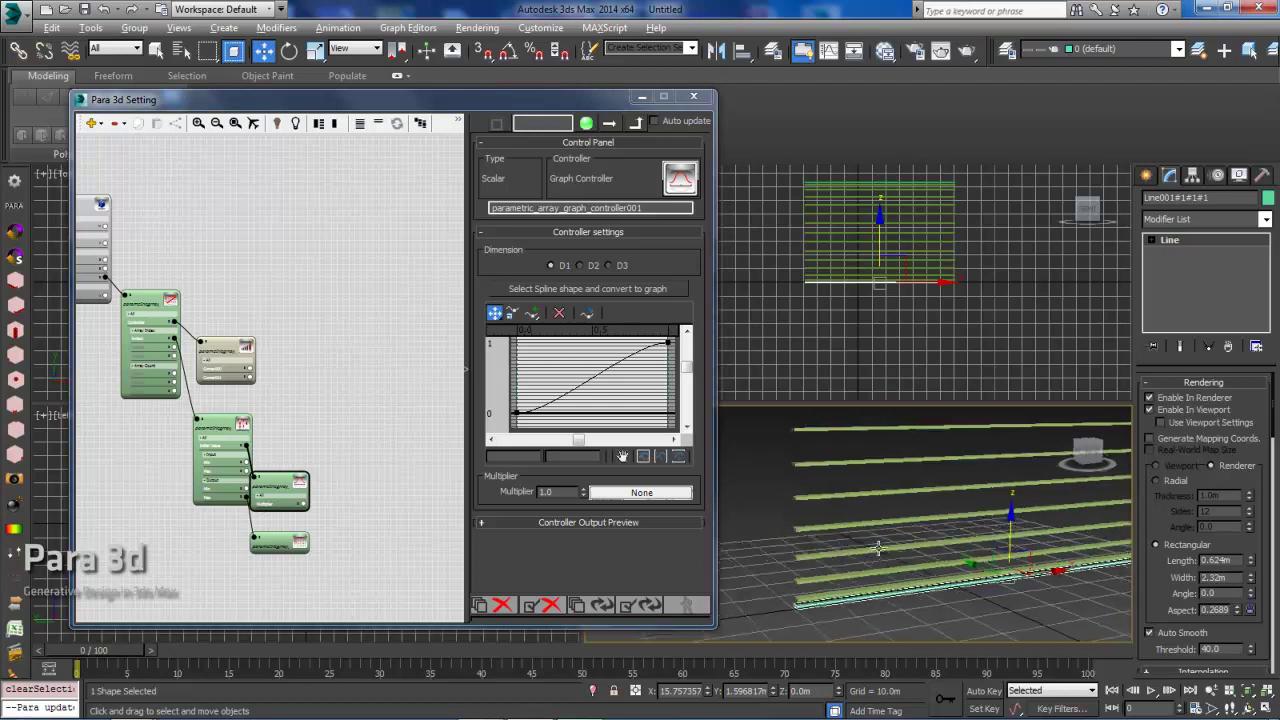
scroll(852, 547, "down", 3)
scroll(857, 545, "up", 4)
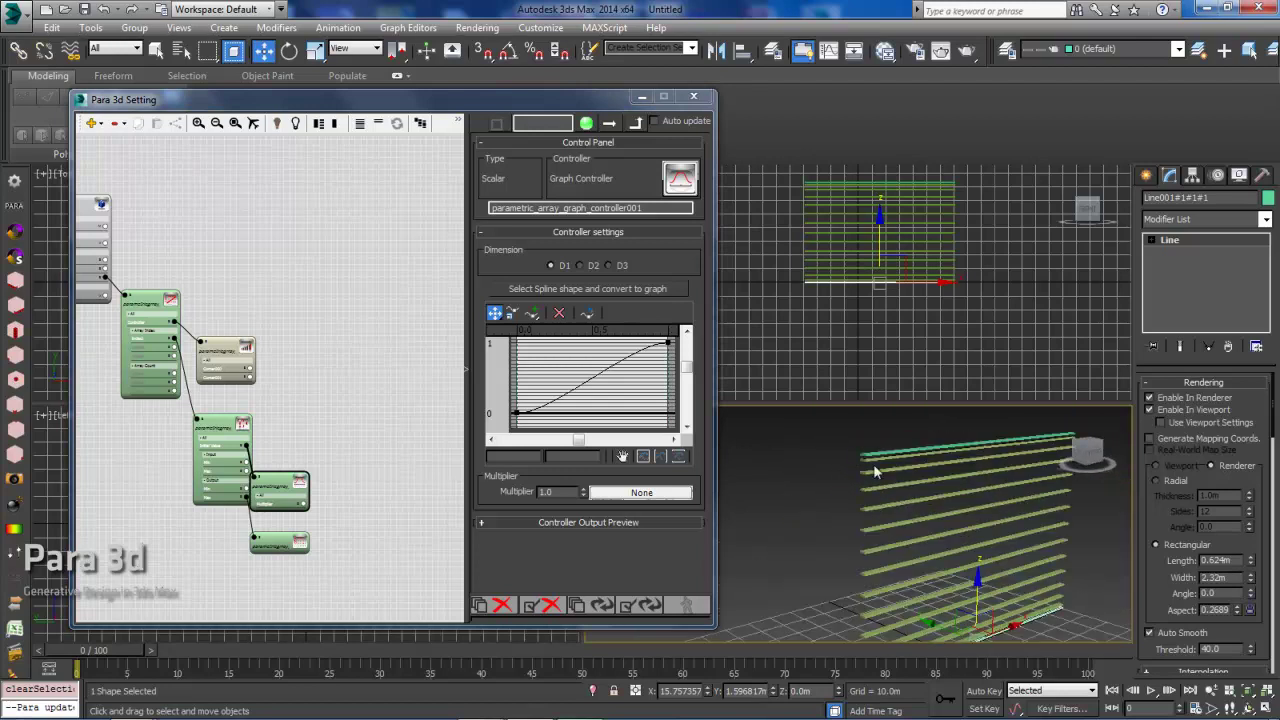
scroll(897, 490, "down", 2)
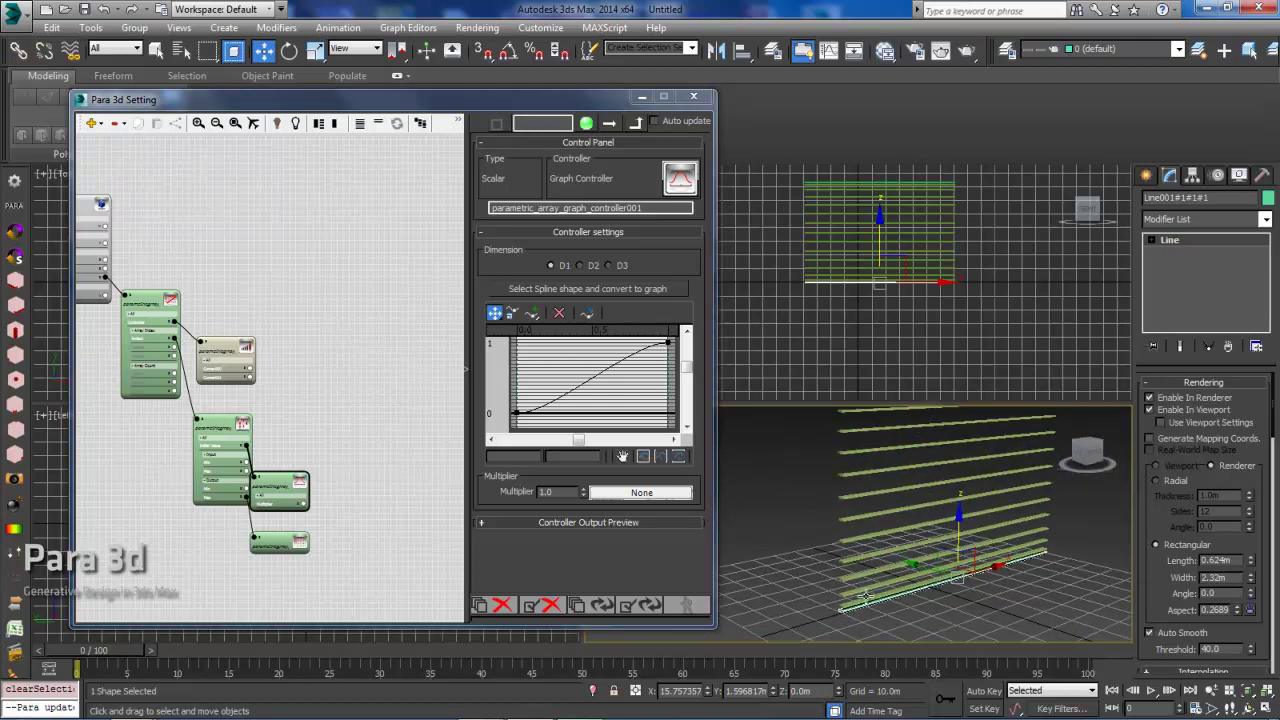
scroll(866, 598, "down", 2)
scroll(889, 545, "up", 2)
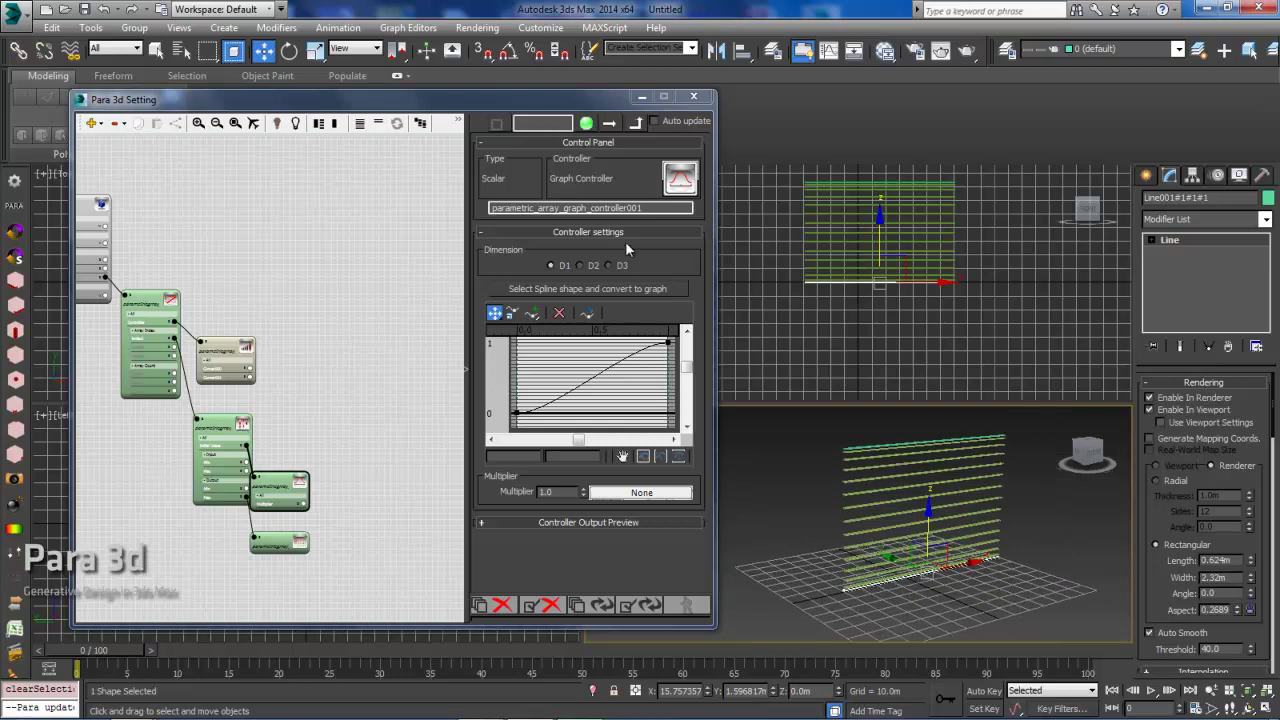
scroll(671, 357, "up", 2)
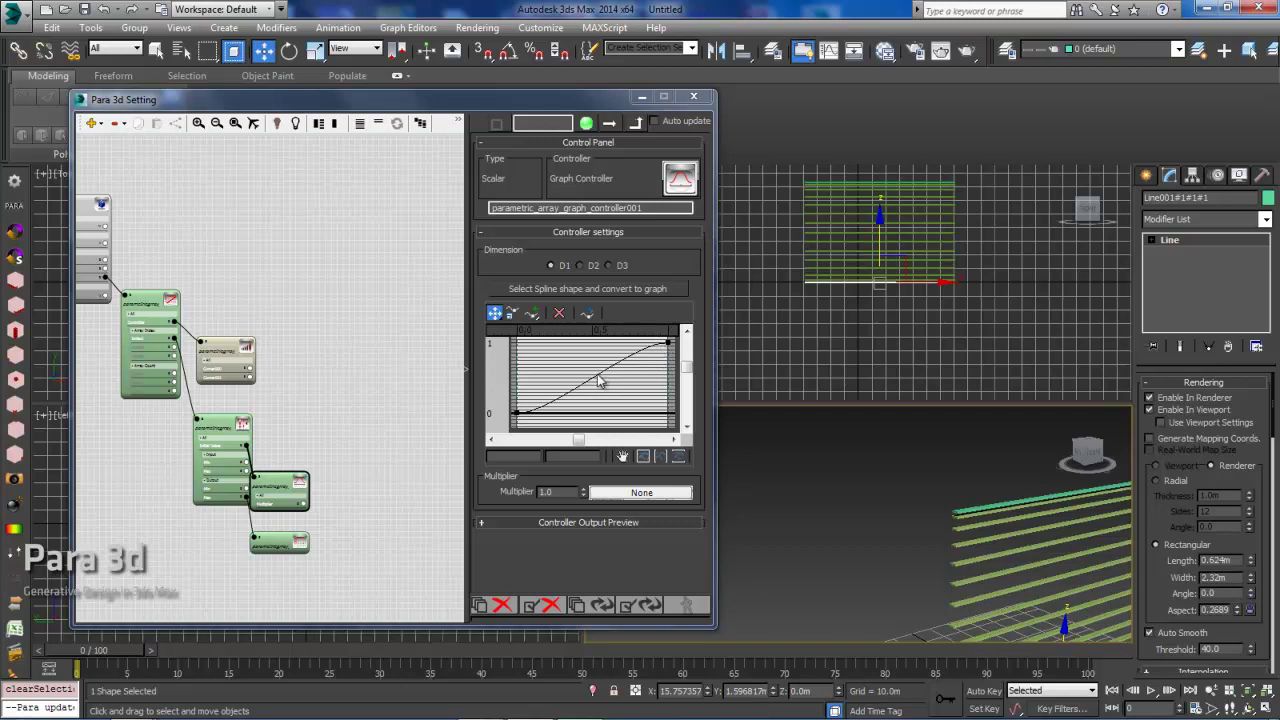
- Bend the graph curve's tangent at the end point (1.0, 1.0) downward for a steep final rise, and update the beam array
left_click(668, 345)
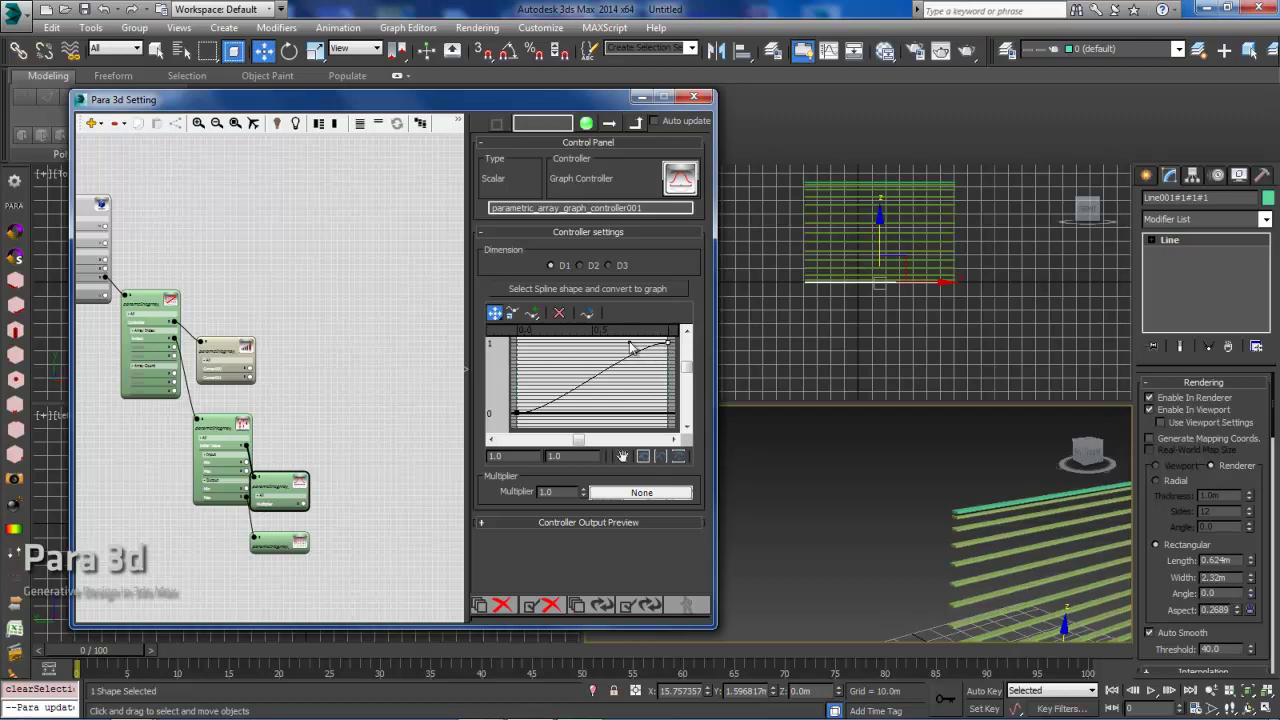
left_click_drag(632, 347, 665, 391)
middle_click_drag(1030, 523, 904, 485)
scroll(932, 464, "down", 3)
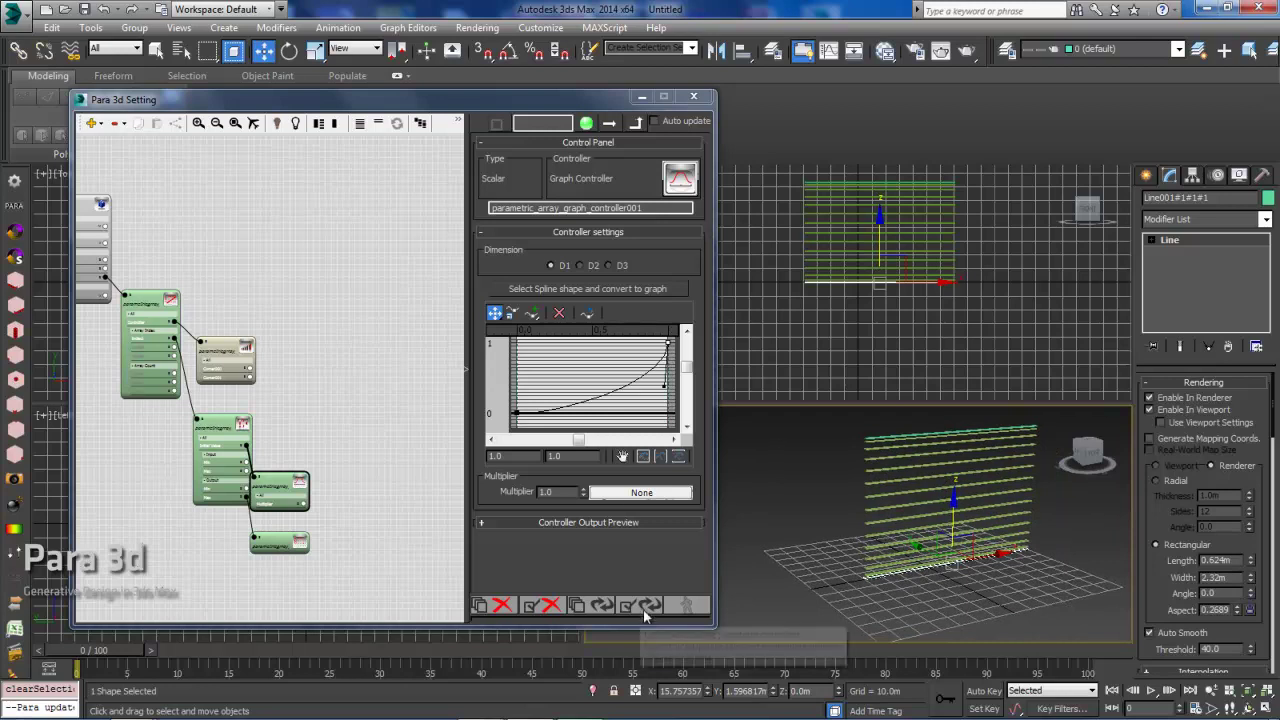
left_click(645, 610)
middle_click_drag(849, 543, 864, 508, "alt")
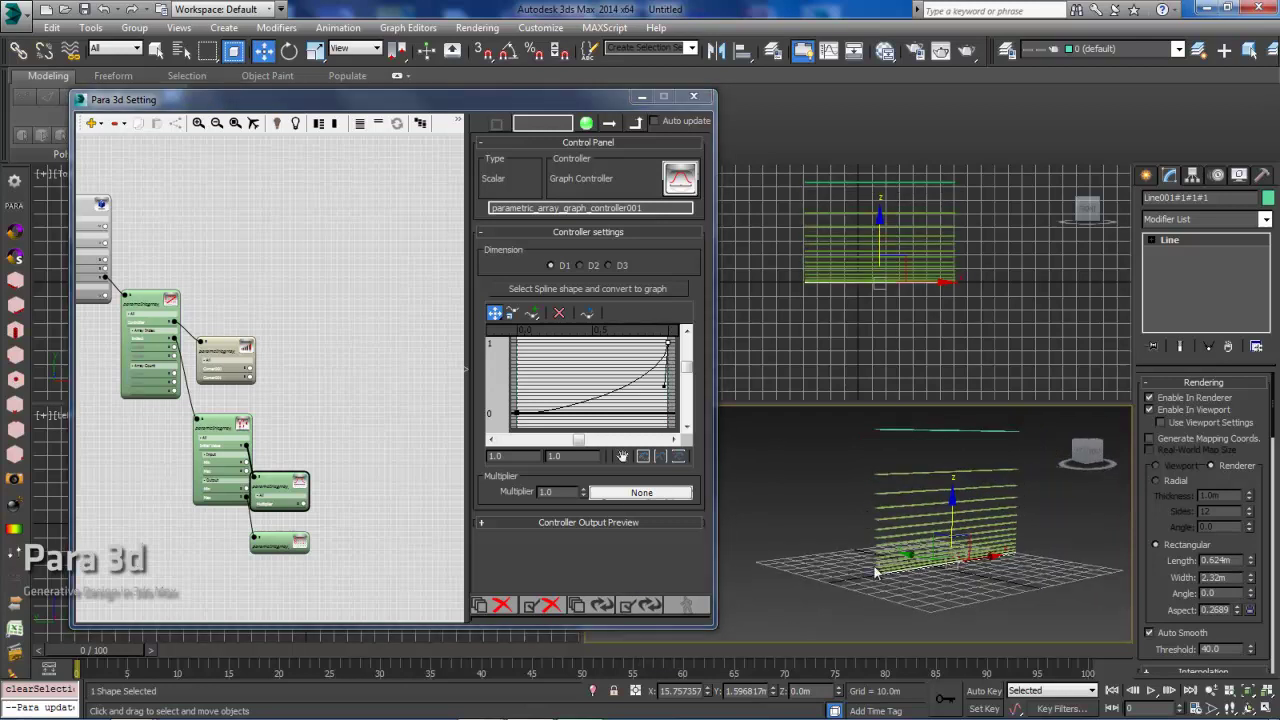
scroll(875, 572, "up", 3)
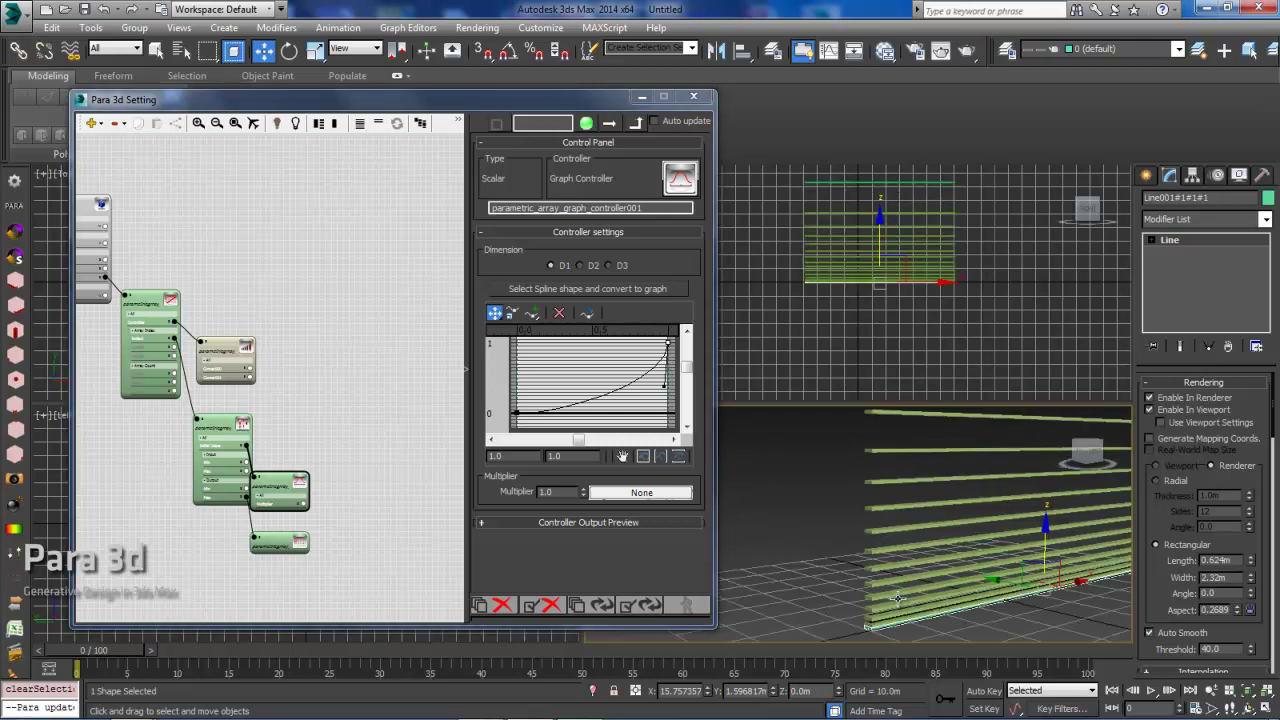
scroll(899, 592, "down", 2)
middle_click_drag(868, 575, 912, 505, "alt")
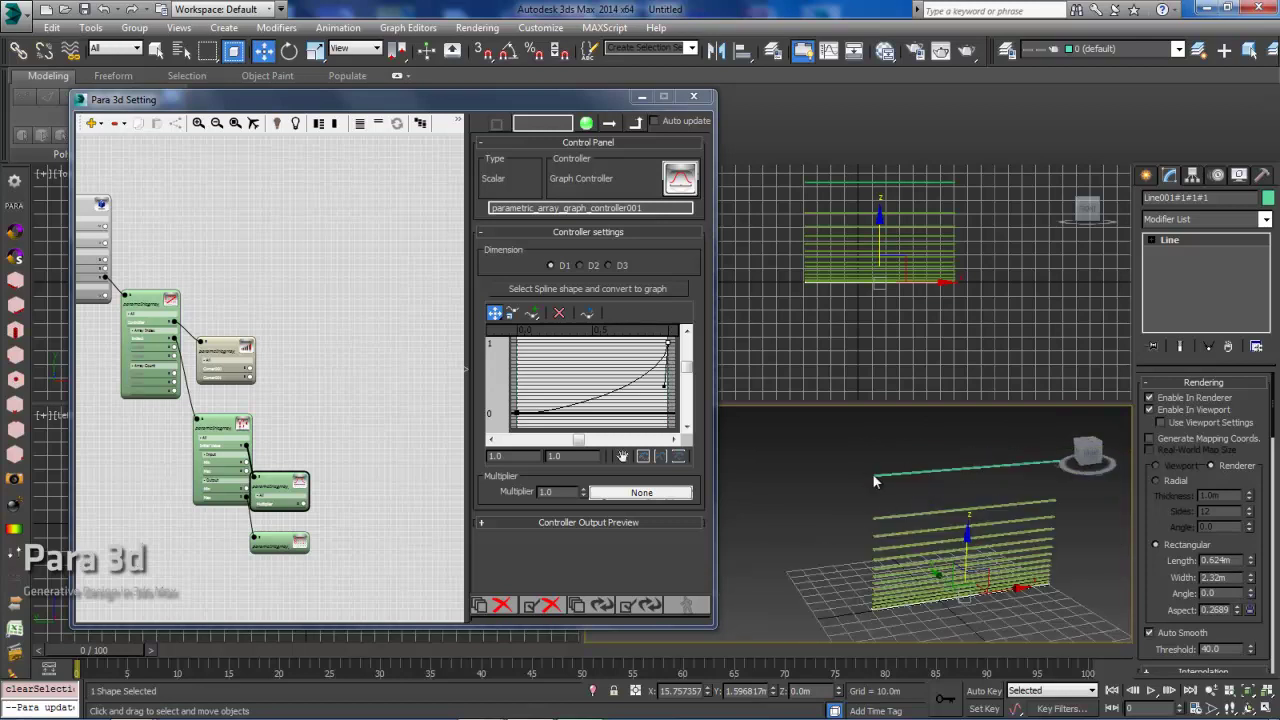
- Move the graph controller node clear of the range controller and shift the linear controller node slightly away from the override node
middle_click_drag(366, 314, 376, 227)
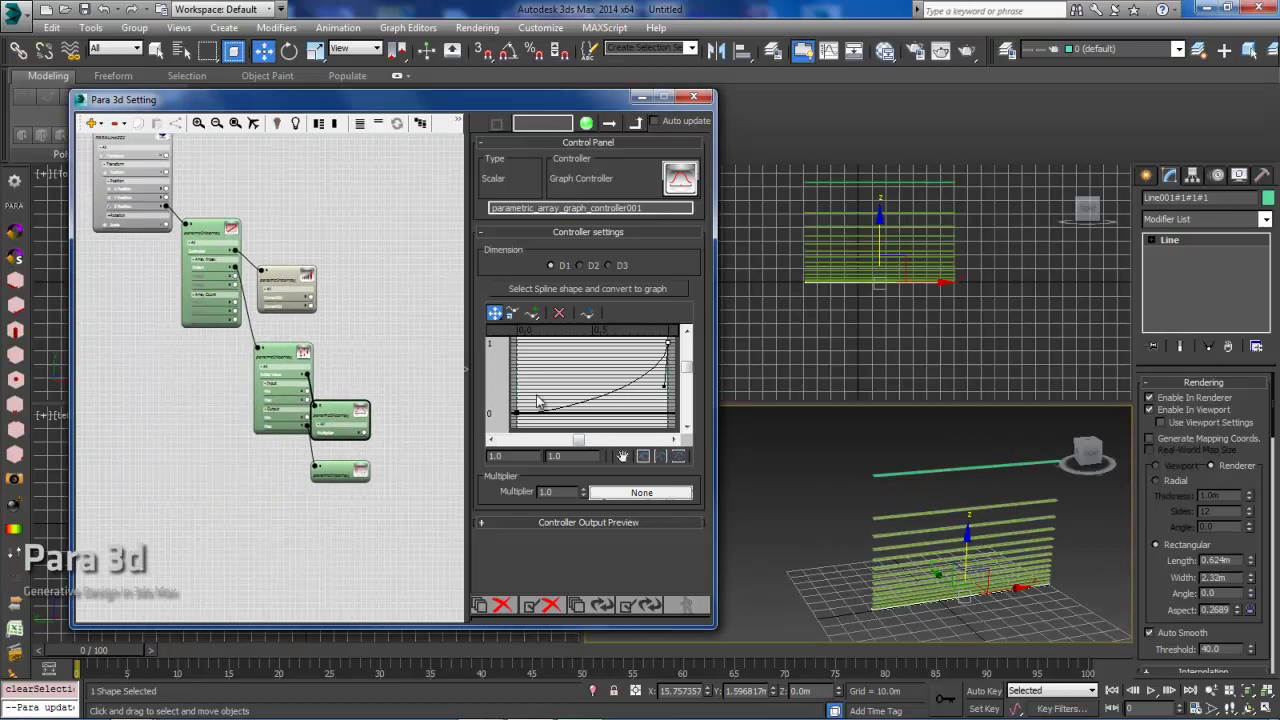
scroll(411, 429, "up", 1)
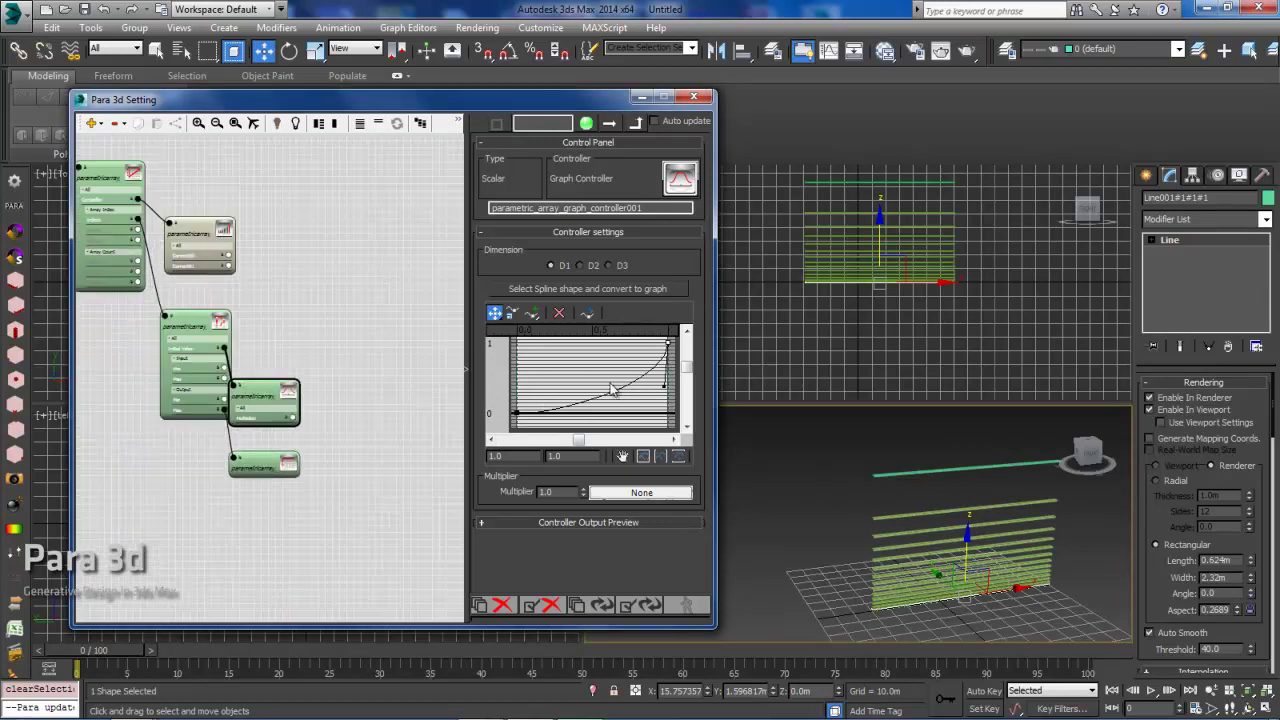
left_click_drag(271, 390, 312, 376)
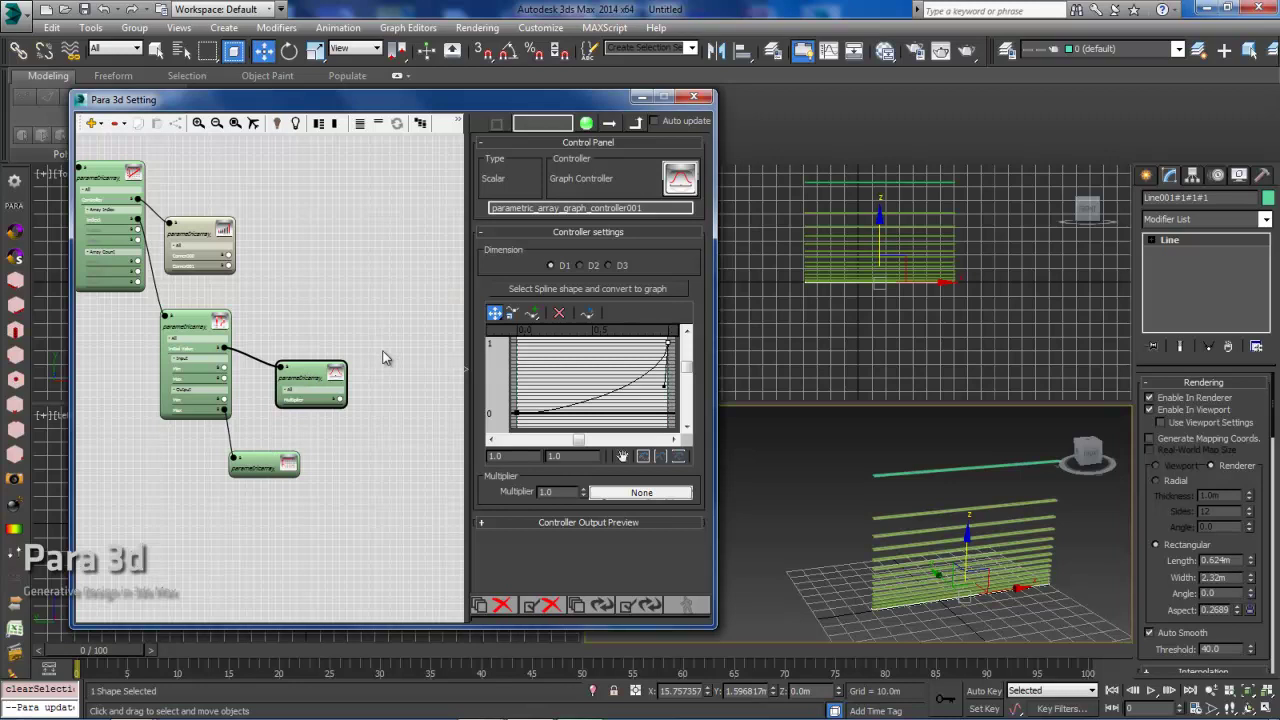
middle_click_drag(383, 351, 369, 387)
scroll(362, 390, "down", 1)
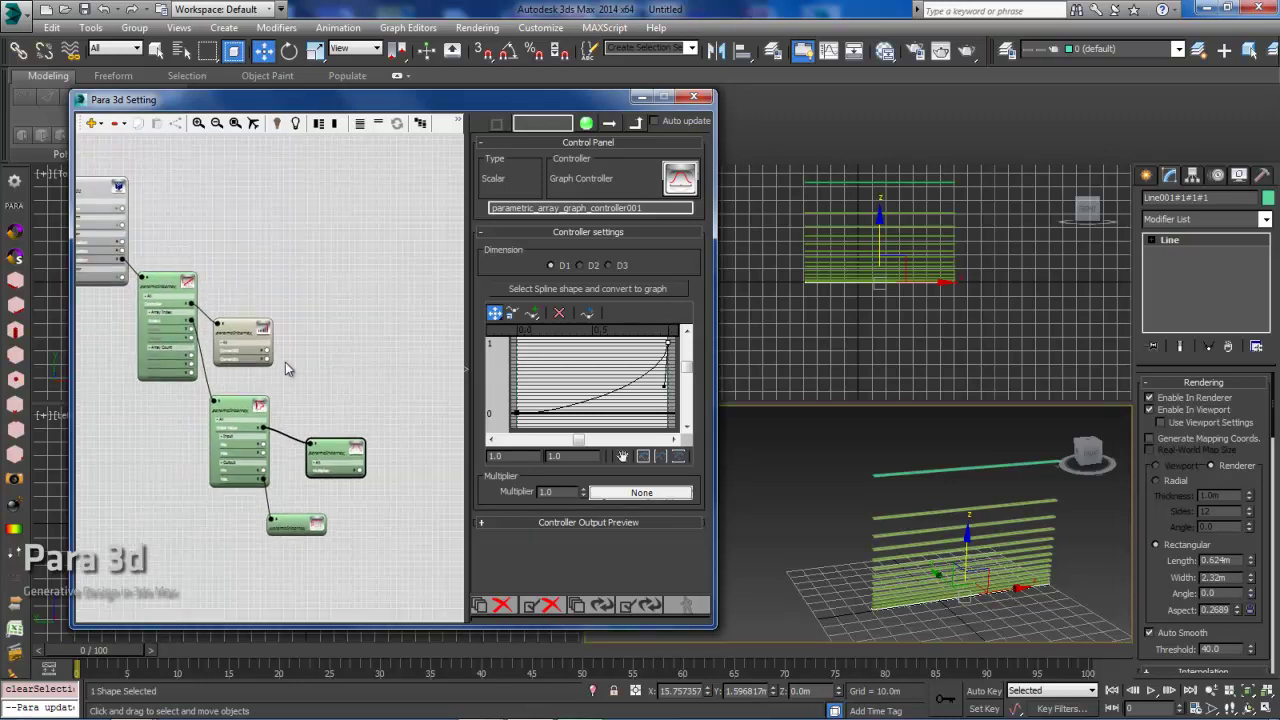
left_click_drag(265, 325, 279, 341)
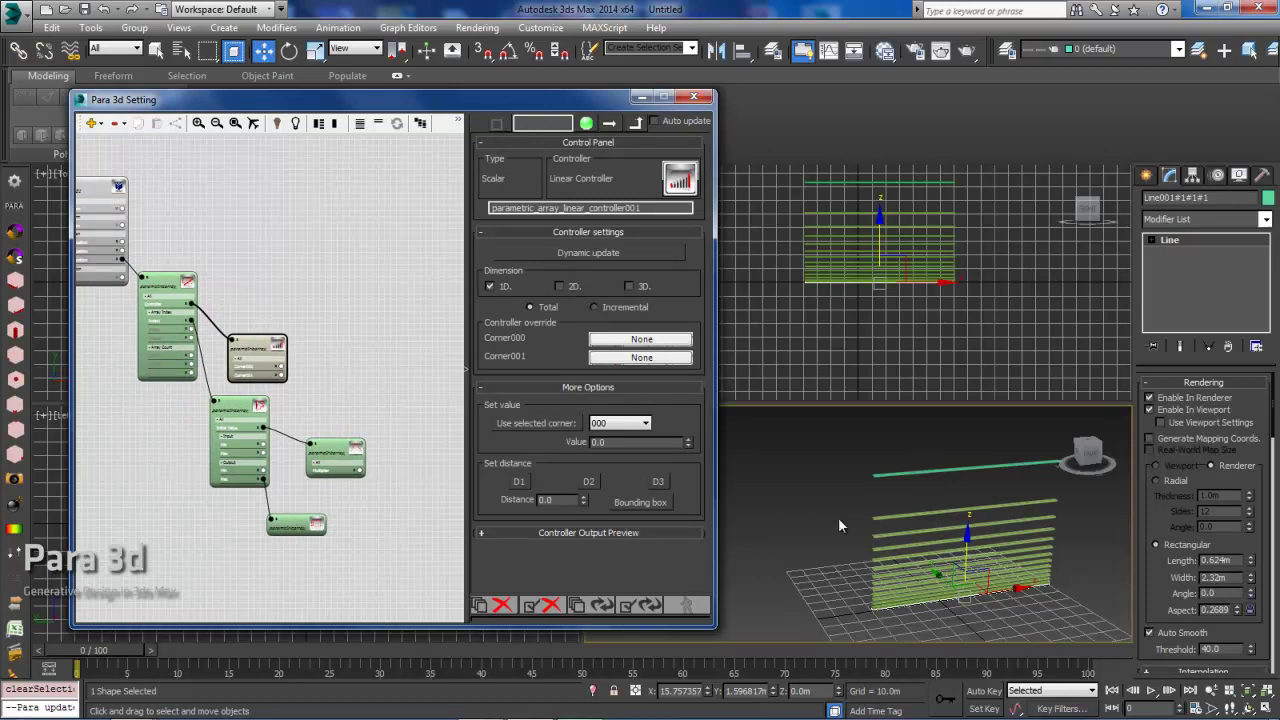
- Set Count 1 (D1) of the PARALine001 array to 25, then reselect its Z Position and update the controller
middle_click_drag(307, 265, 355, 296)
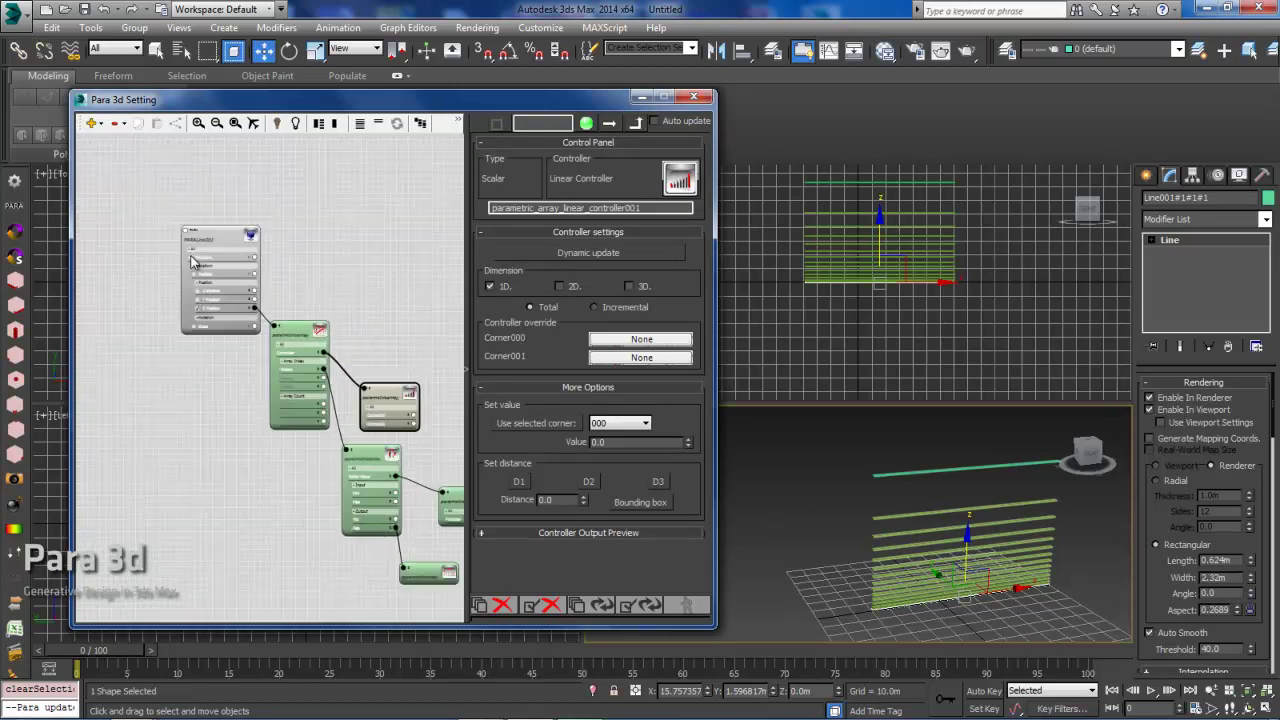
scroll(191, 275, "up", 1)
left_click(219, 229)
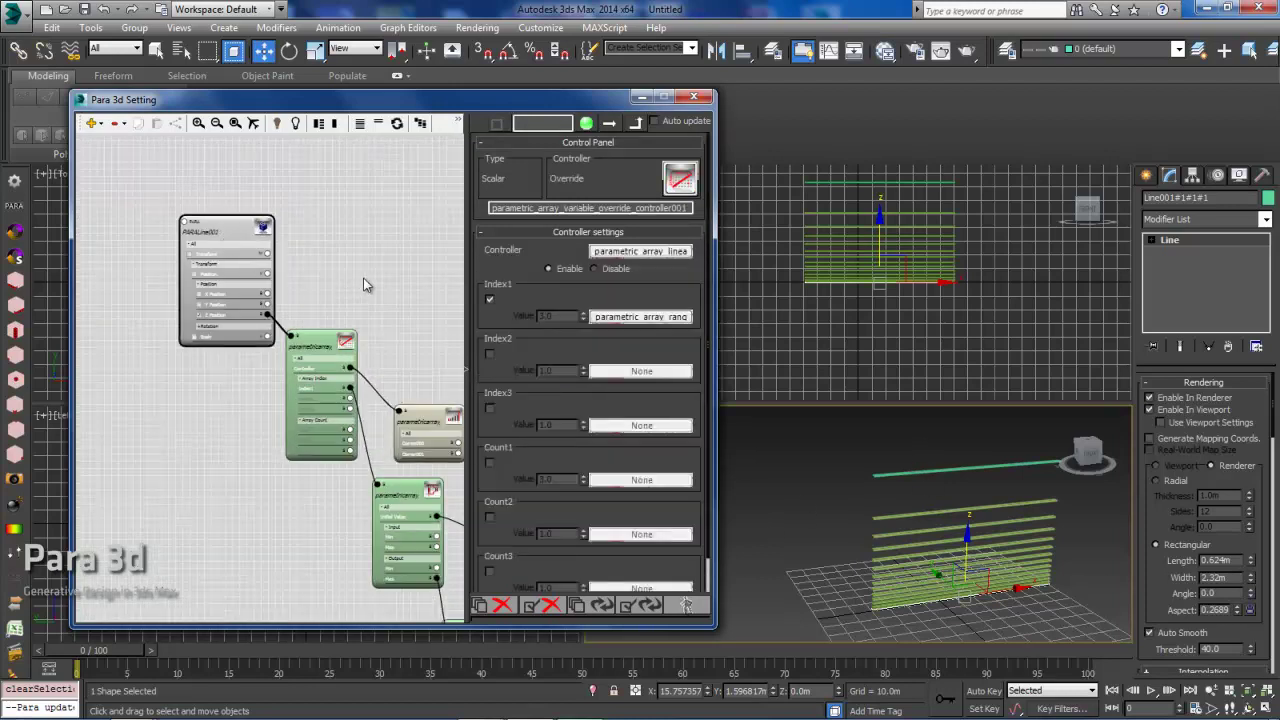
middle_click_drag(331, 279, 281, 294)
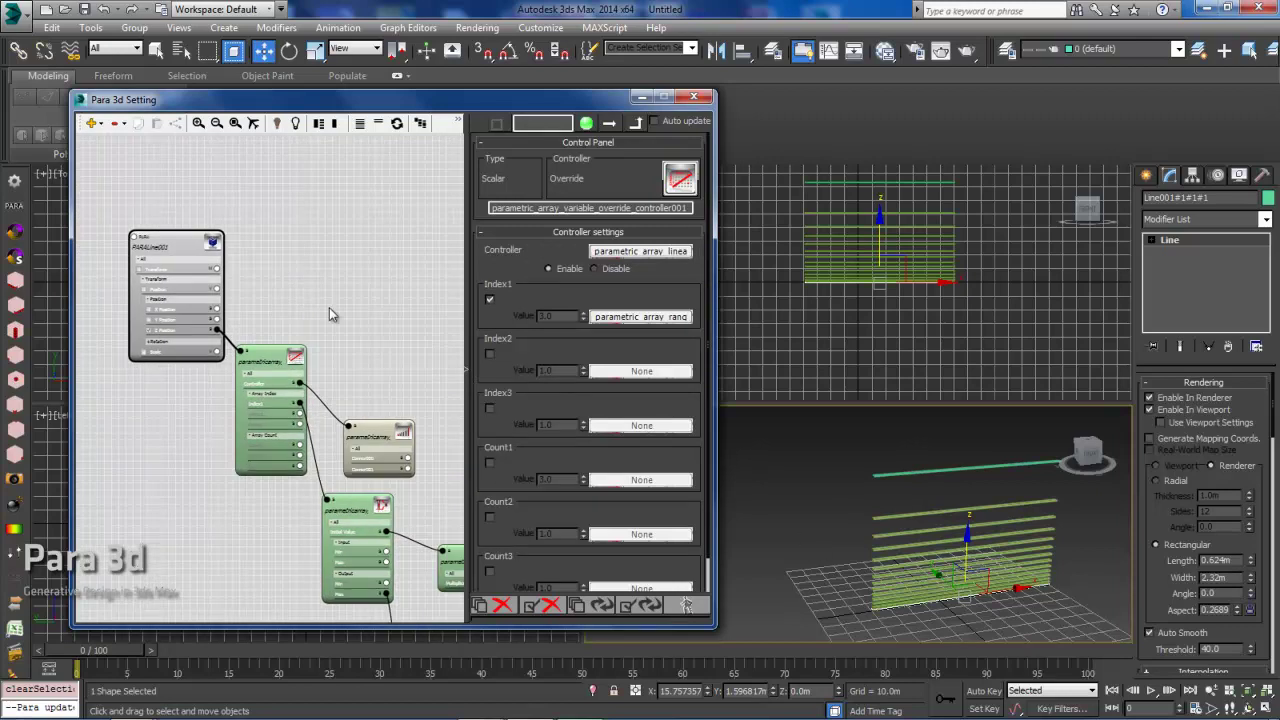
scroll(161, 357, "up", 3)
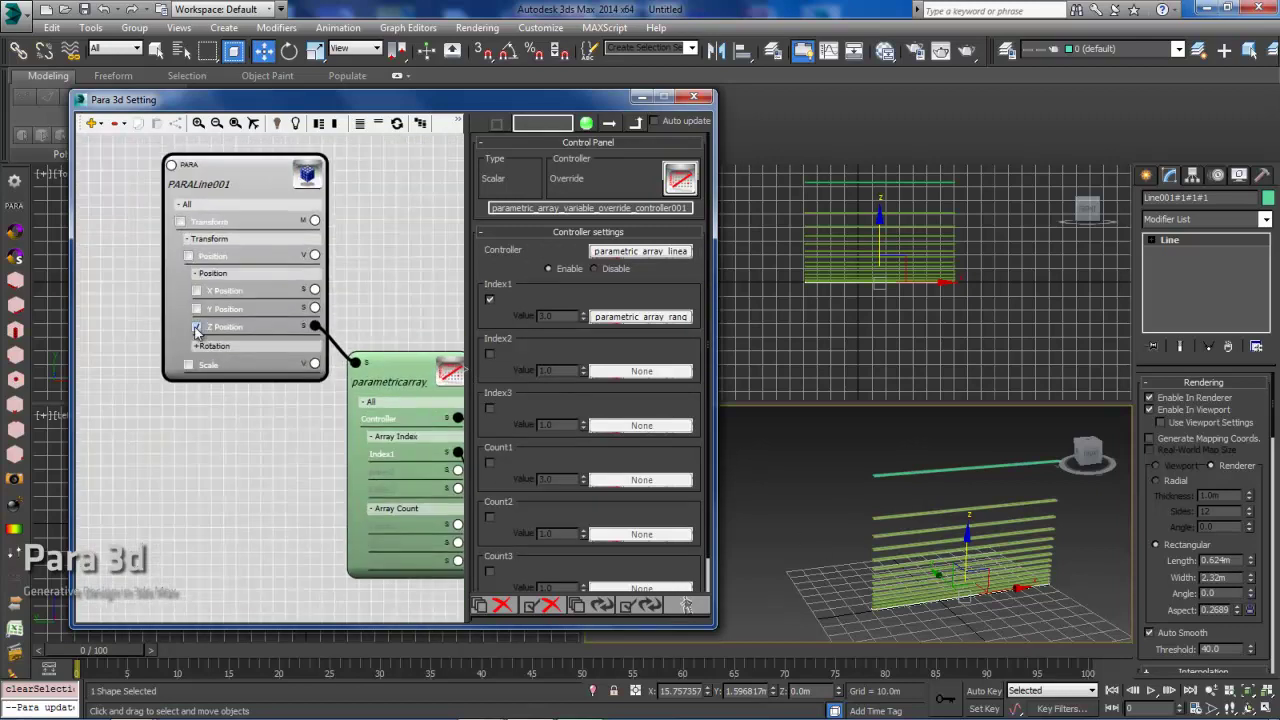
left_click(197, 333)
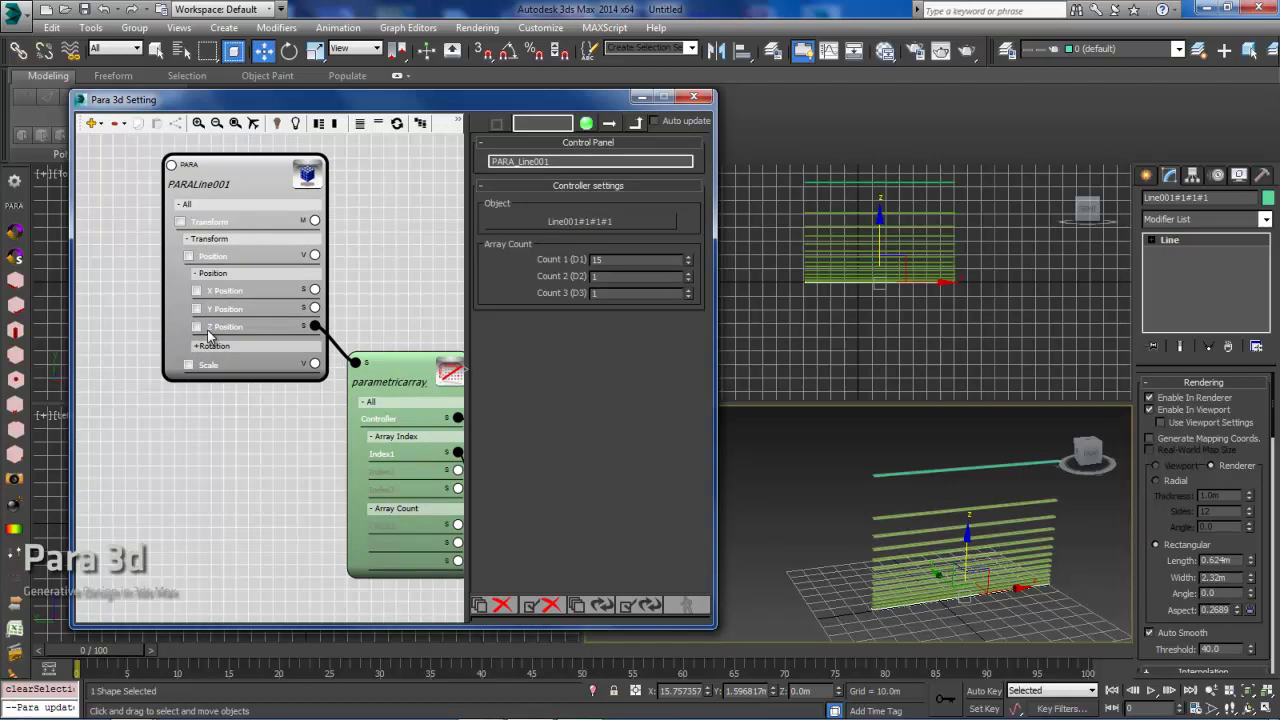
left_click_drag(251, 186, 235, 191)
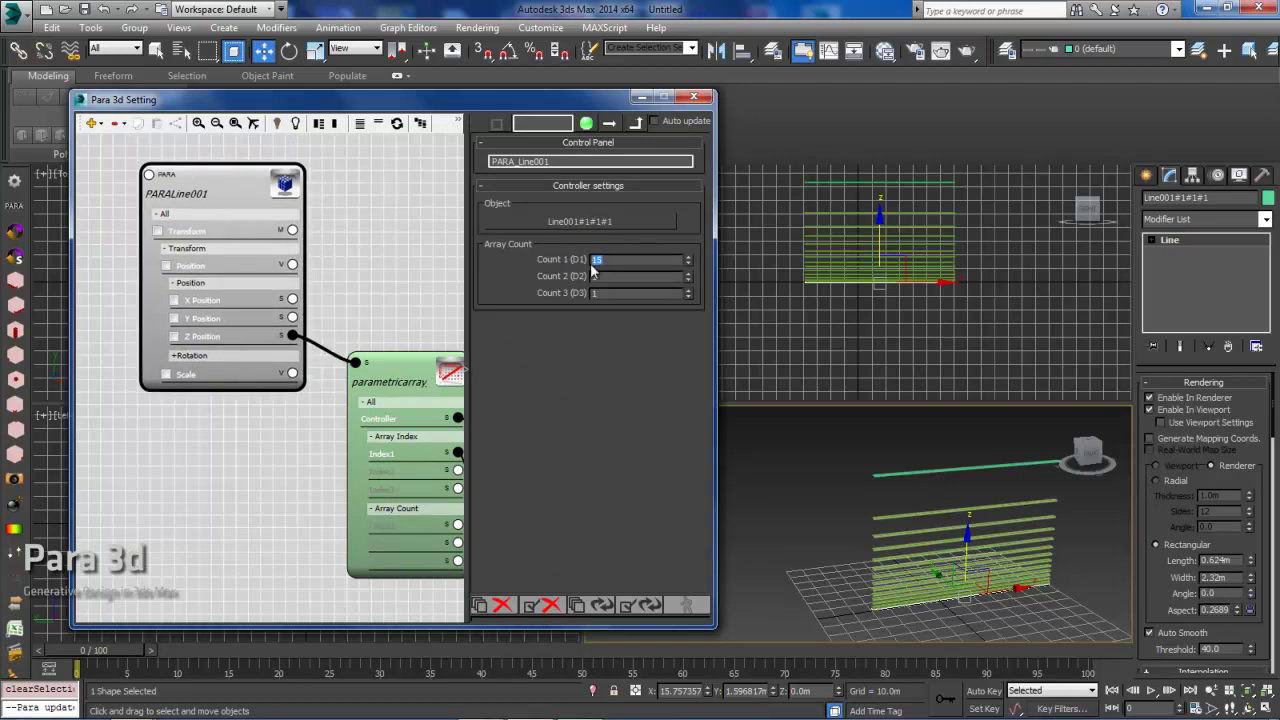
type("25")
key("Return")
left_click_drag(208, 173, 191, 178)
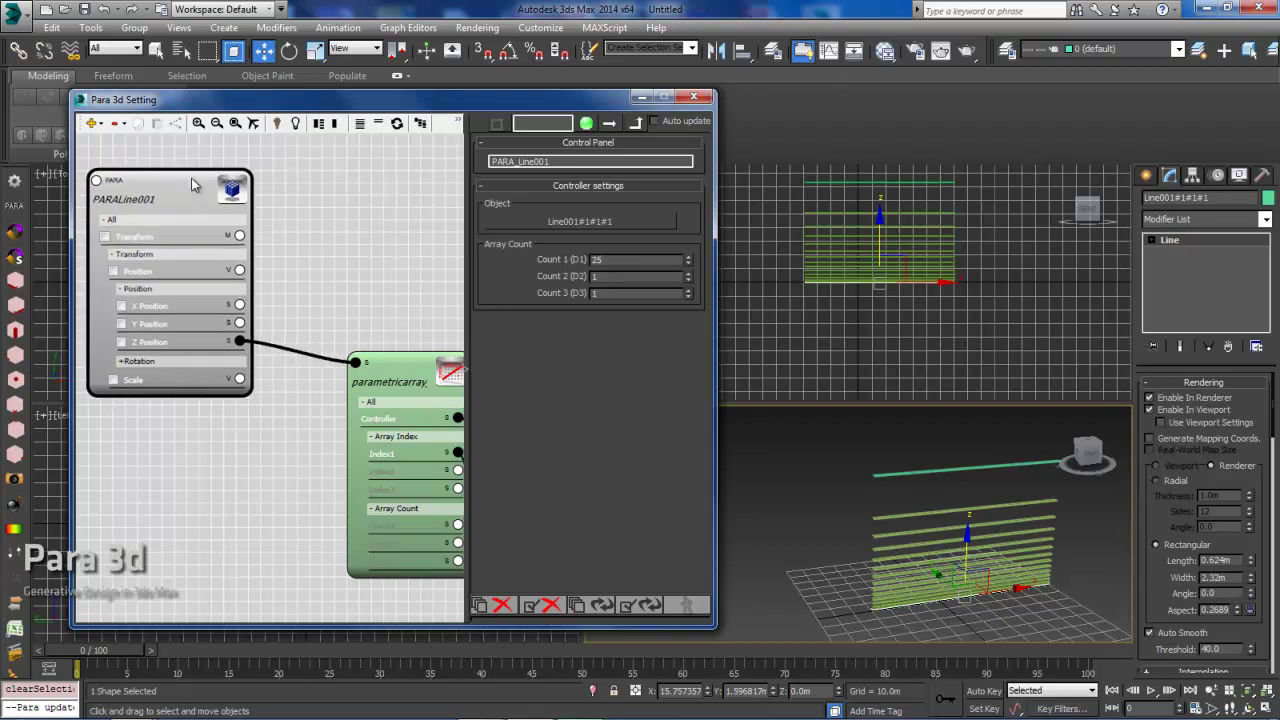
left_click(157, 341)
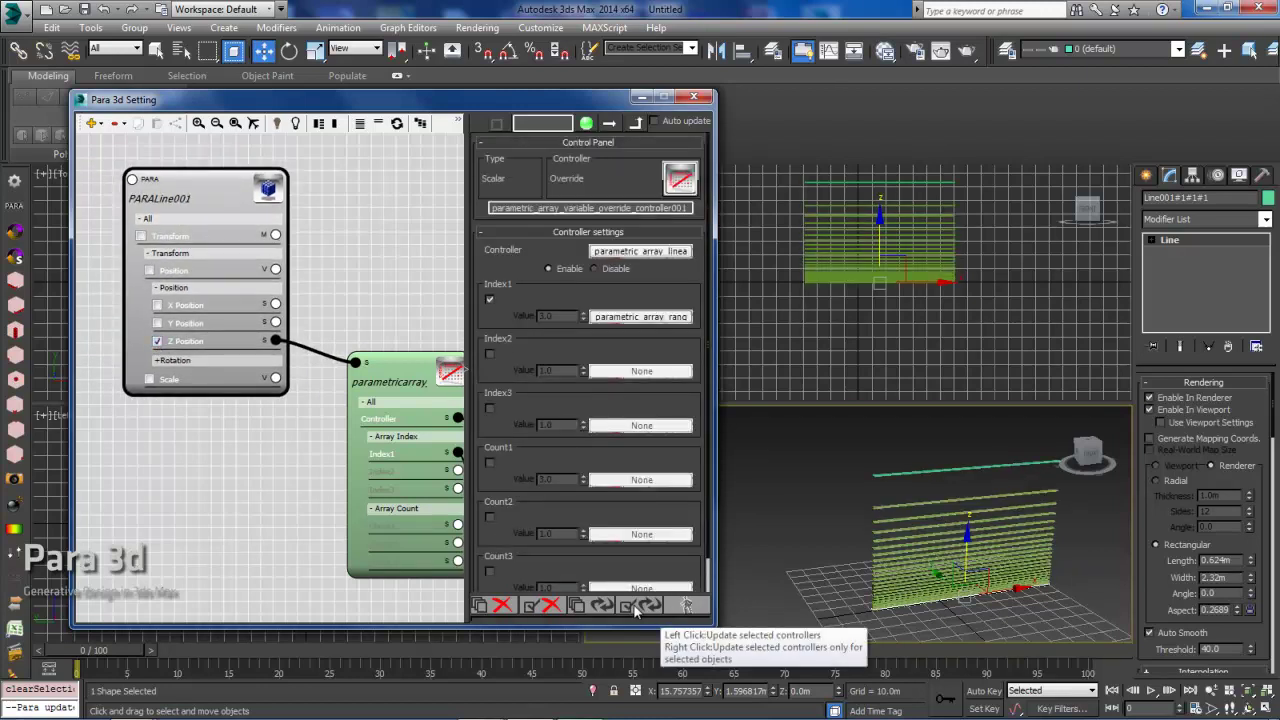